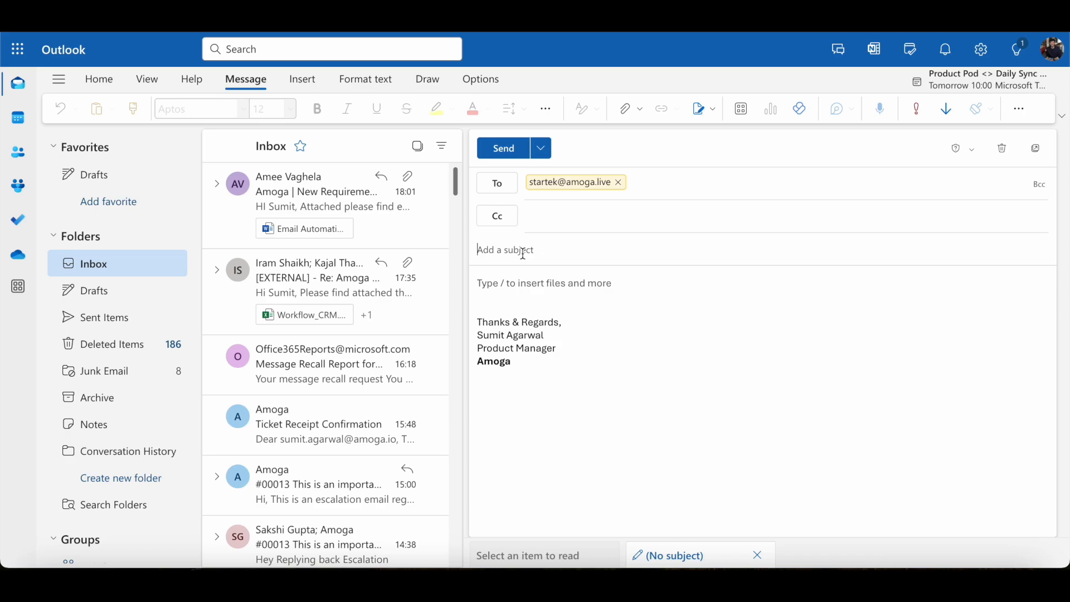
Step: Send an email titled 'My printer is not working' saying 'Hello team, Please help me to resolve this issue'
type("My pri")
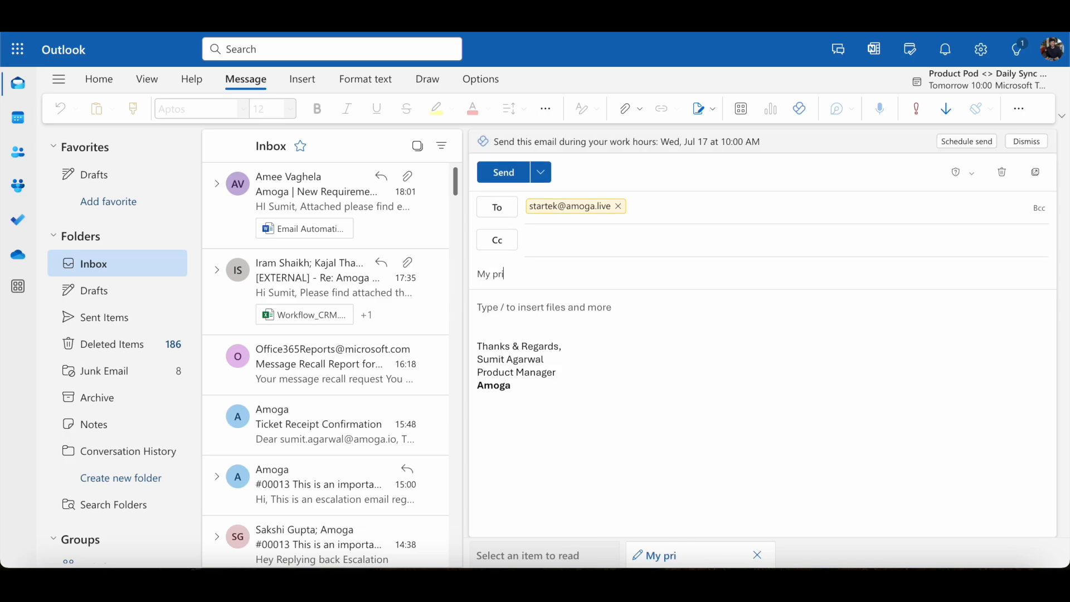
type("nter is not working")
left_click(497, 307)
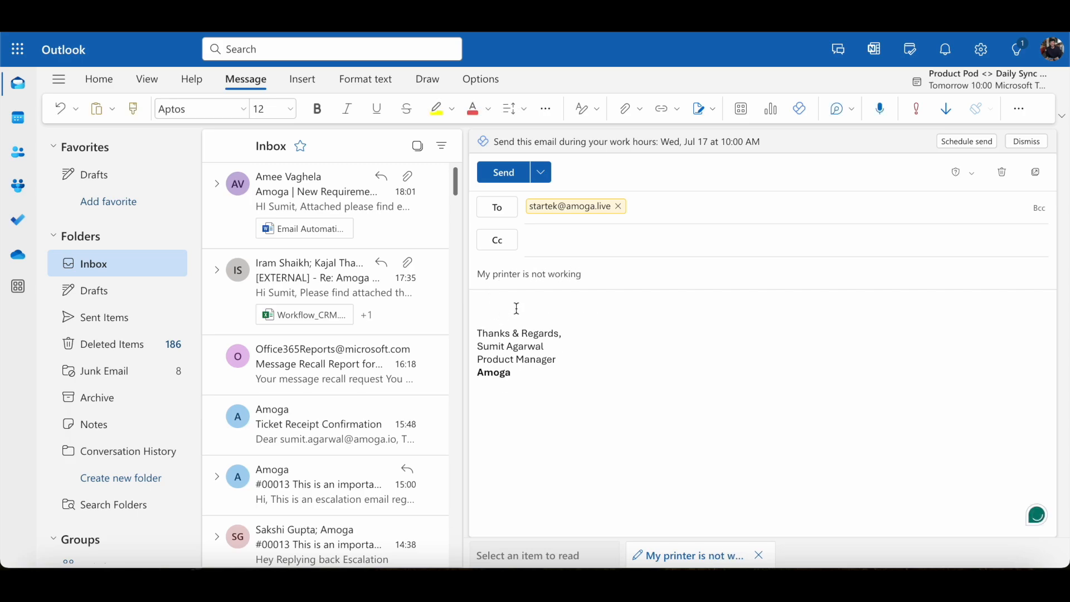
type("Hello team,")
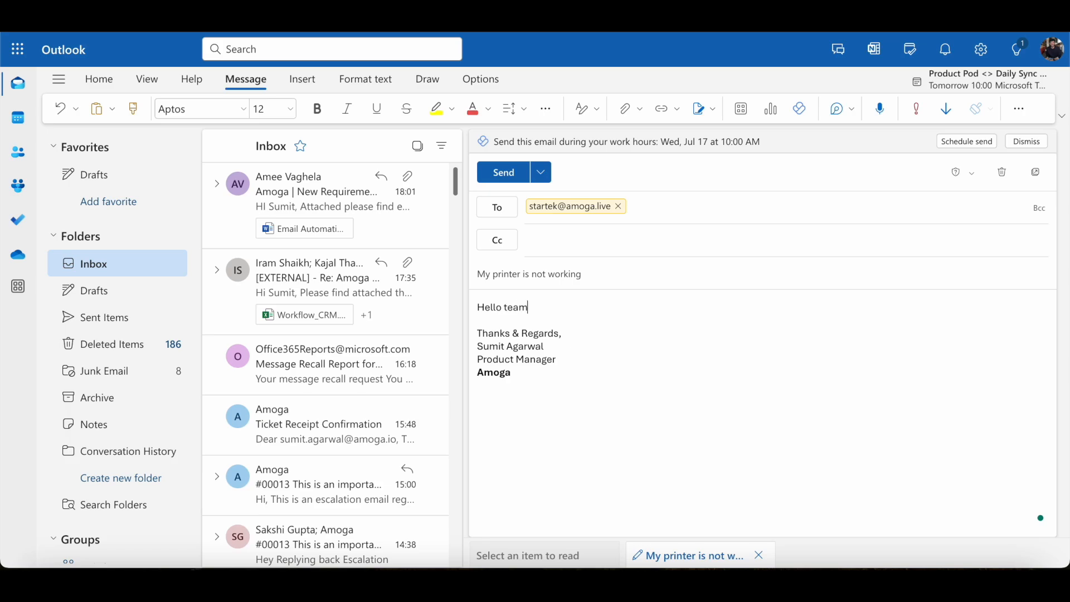
key("Return")
key("Return")
type("Please")
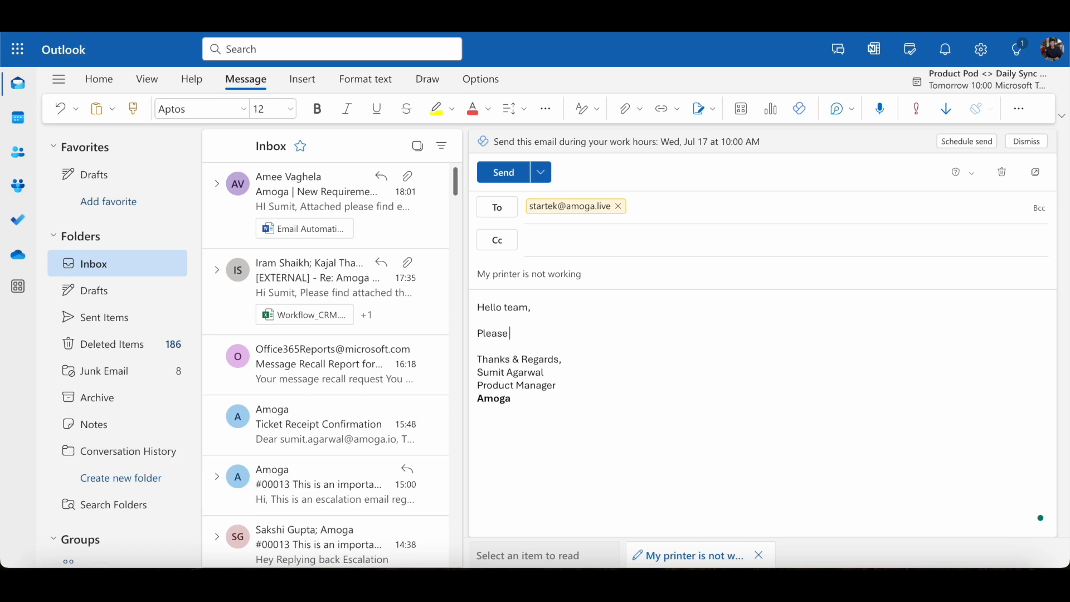
type(" help me to resolve this iss")
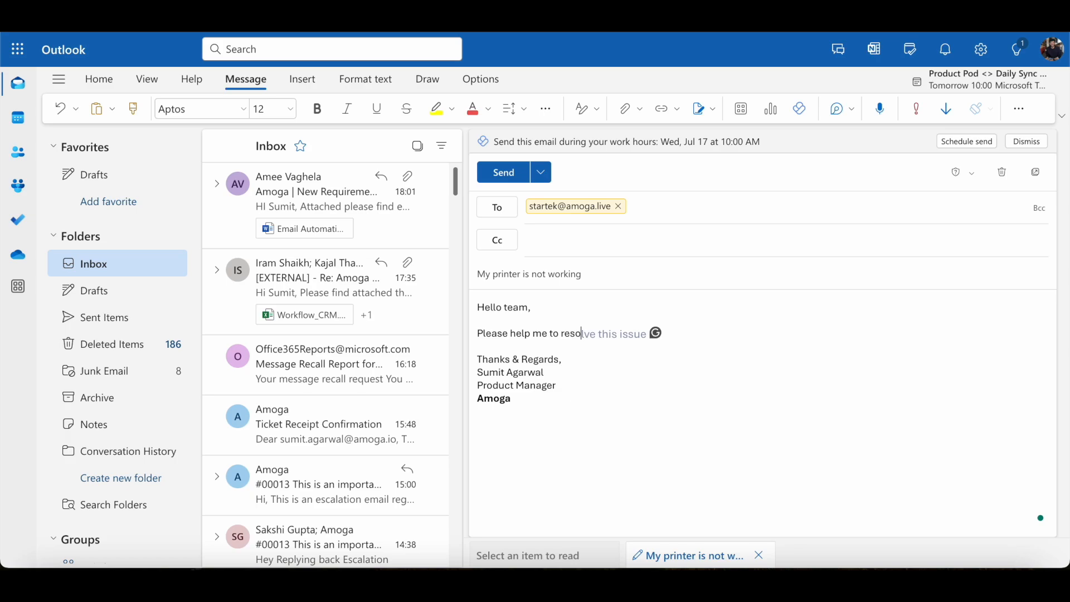
type("ue.")
left_click(501, 178)
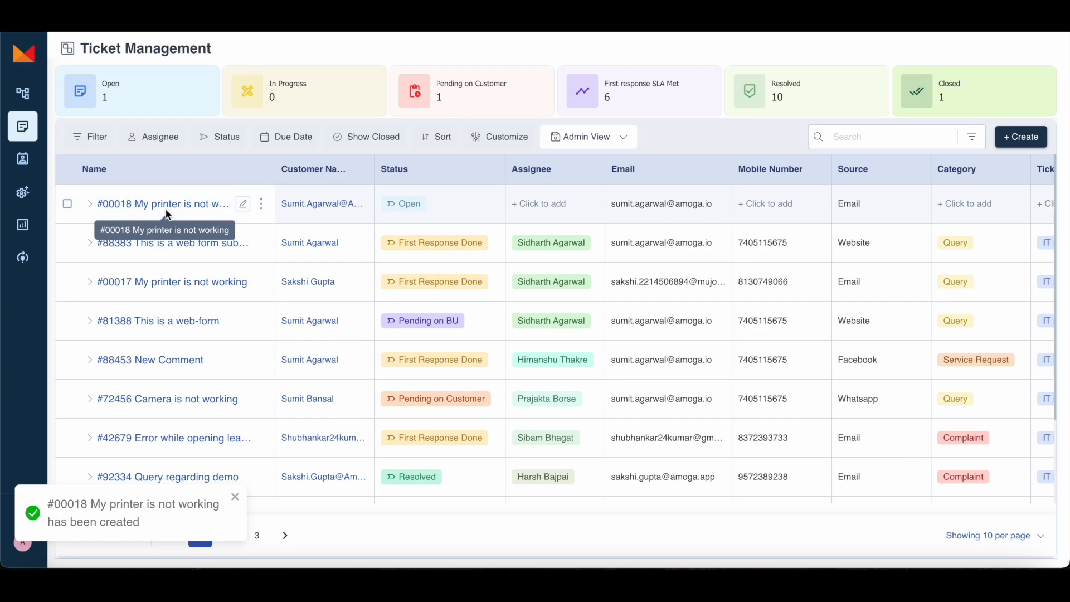
Step: Dismiss the ticket-created notice and review ticket #00018's columns, including Email source and contact details
left_click(234, 497)
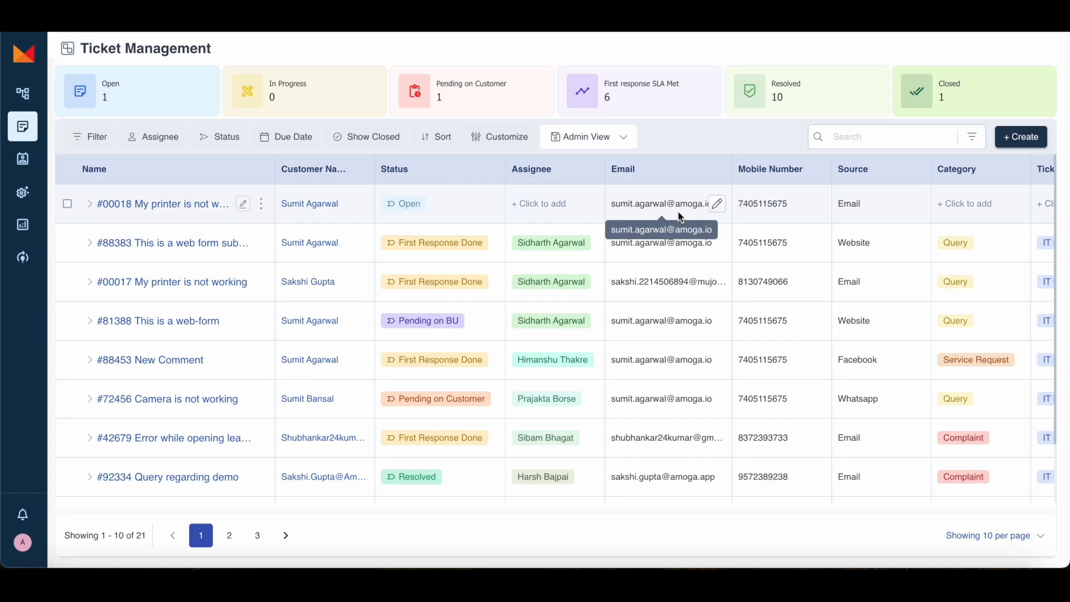
scroll(675, 209, "right", 3)
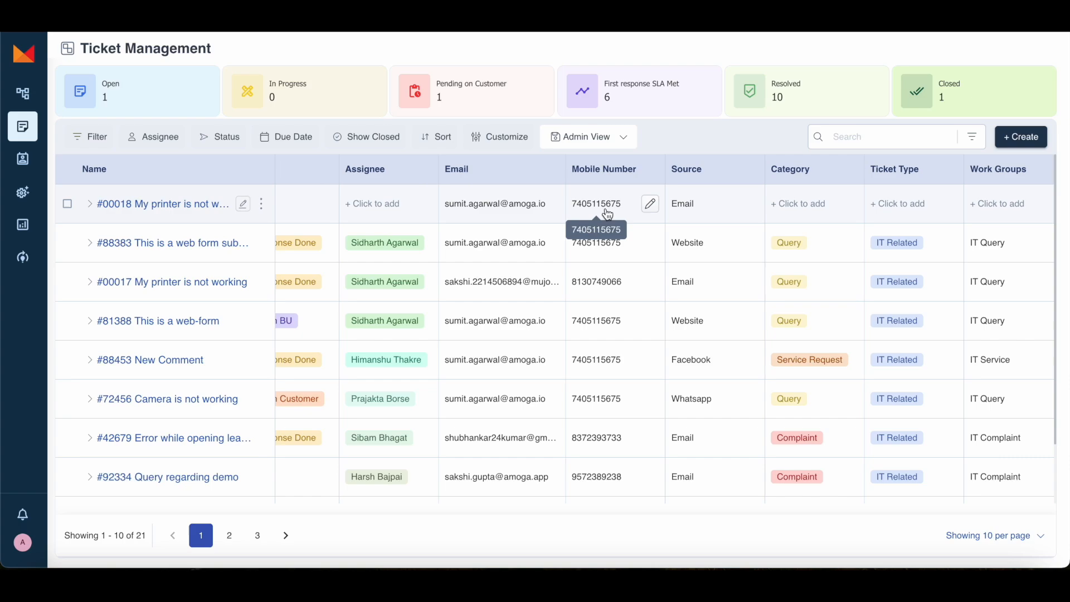
scroll(697, 214, "right", 2)
scroll(702, 214, "right", 5)
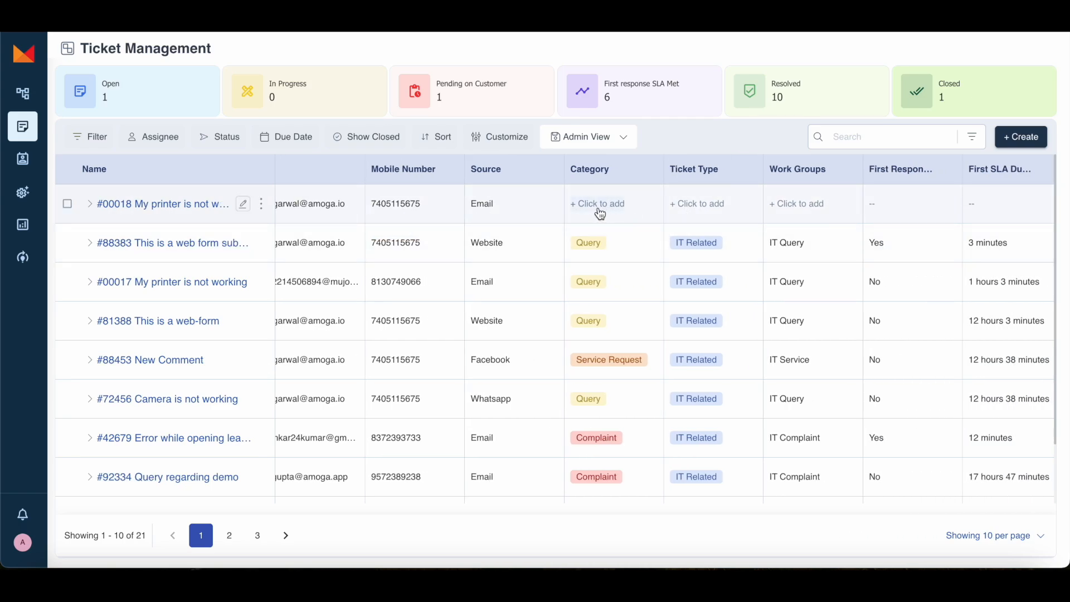
scroll(642, 216, "right", 9)
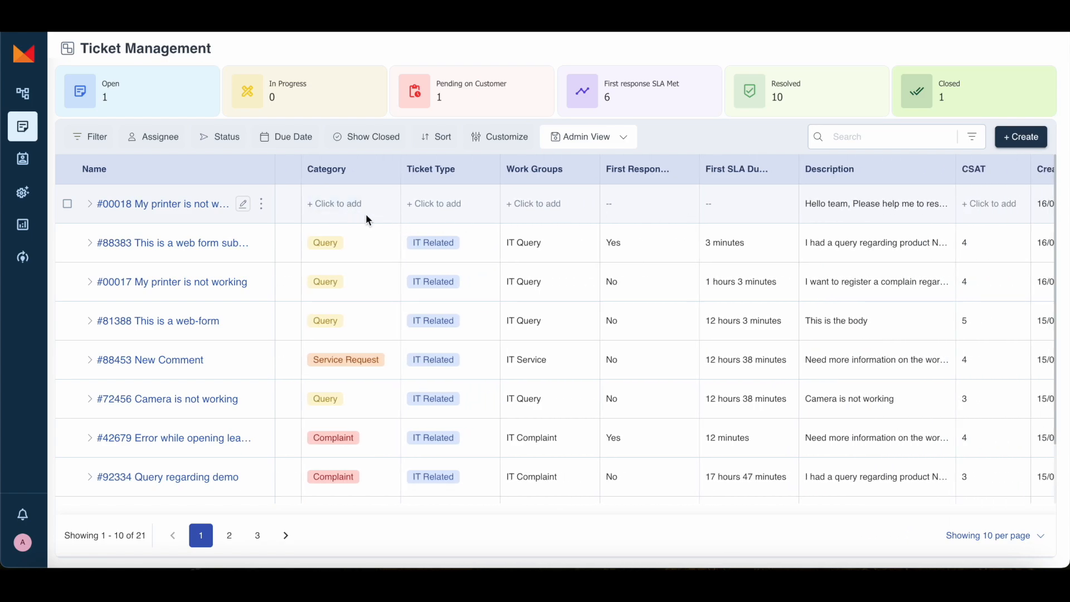
scroll(761, 205, "right", 5)
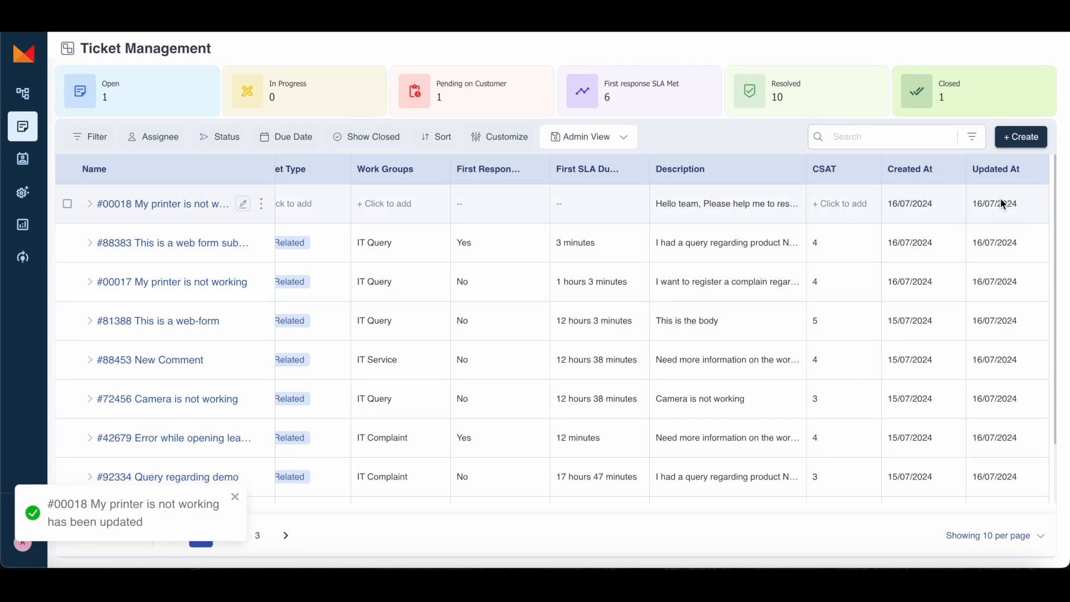
scroll(595, 217, "left", 10)
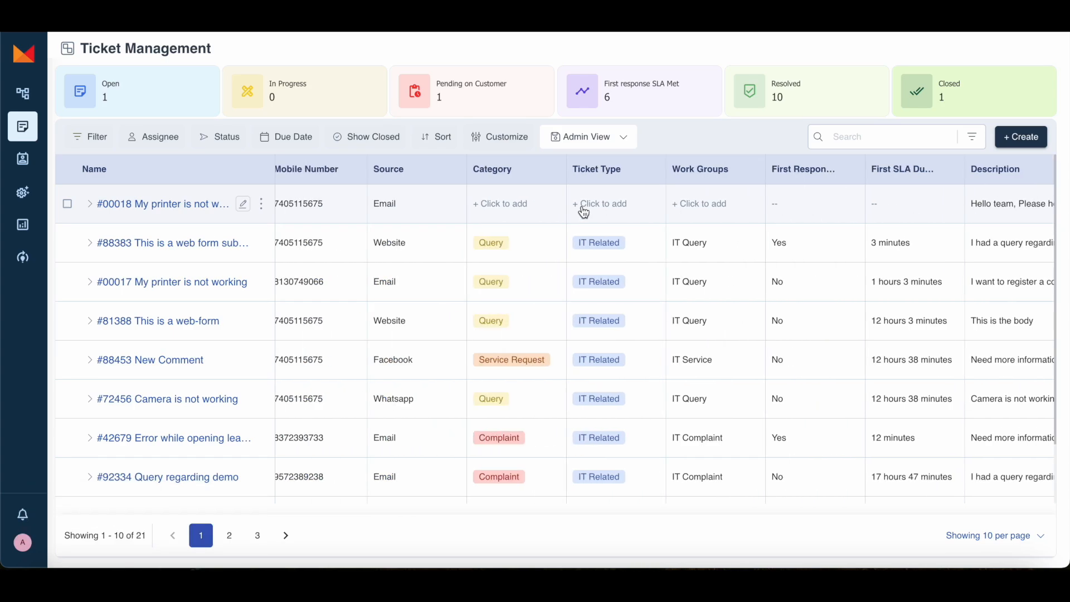
scroll(777, 251, "right", 2)
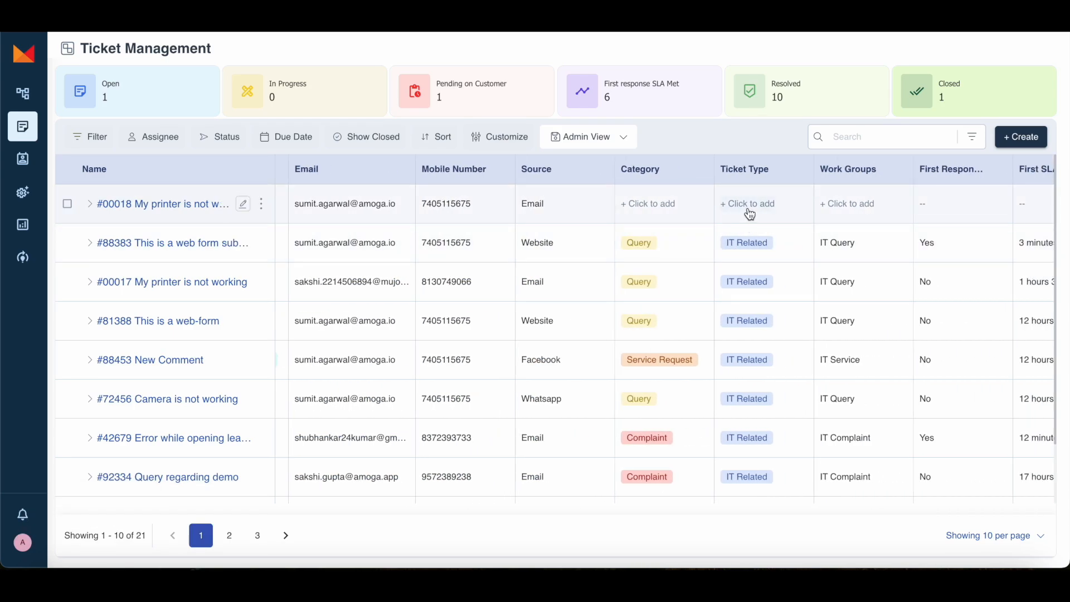
Step: Set ticket #00018's type to IT Related and category to Query, then check its work group and assignee
left_click(747, 207)
left_click(757, 246)
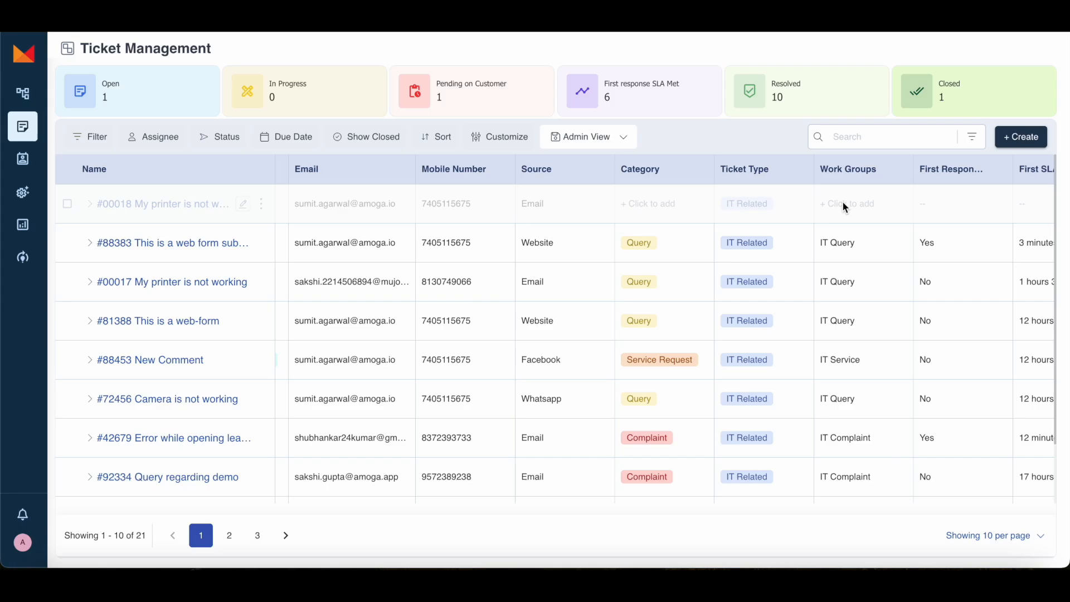
left_click(649, 204)
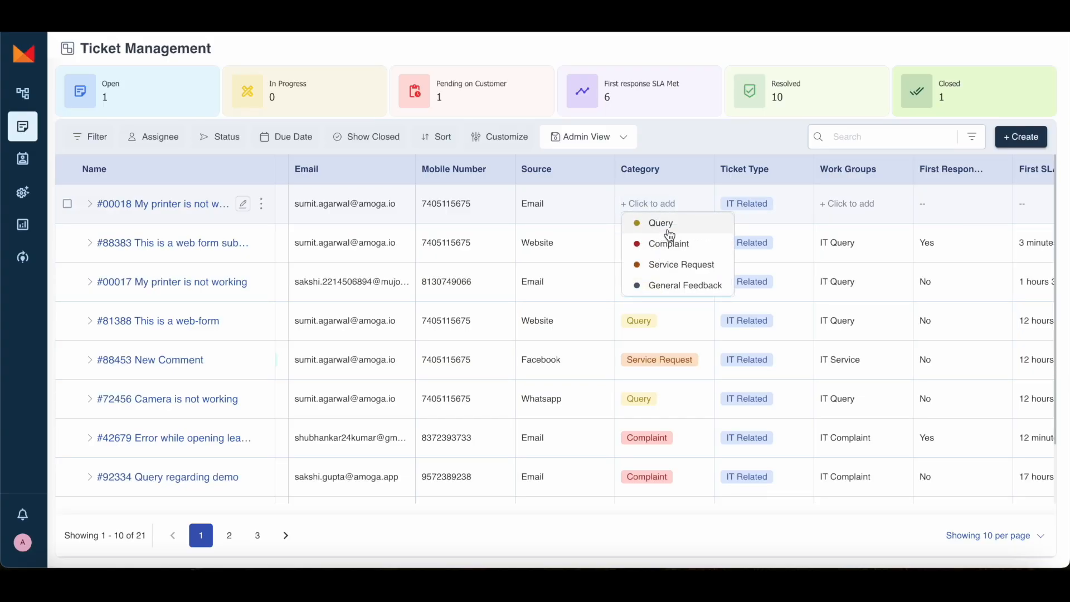
left_click(663, 224)
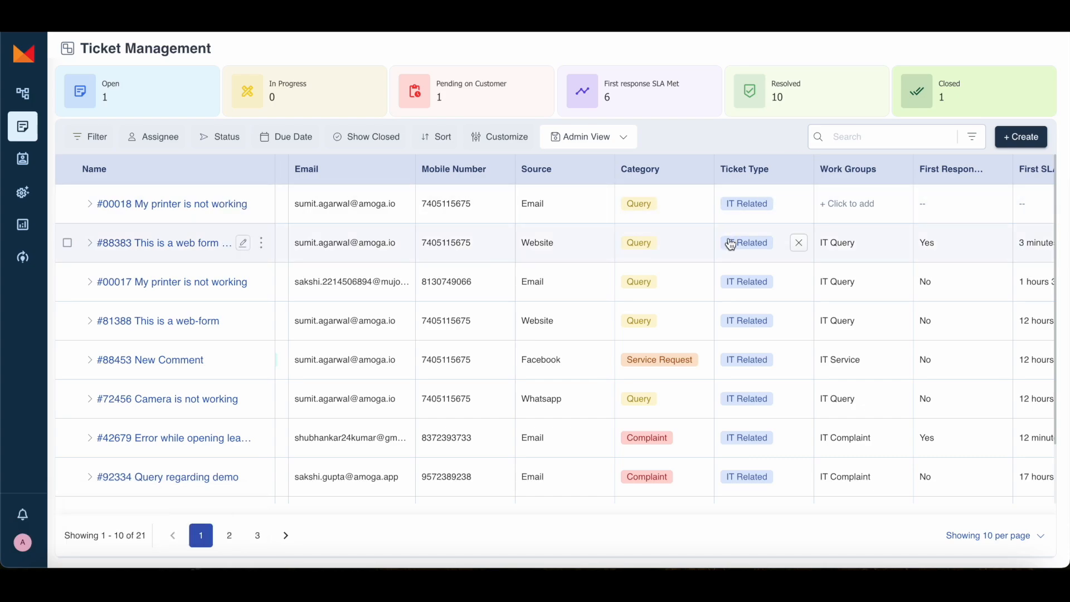
scroll(727, 241, "left", 5)
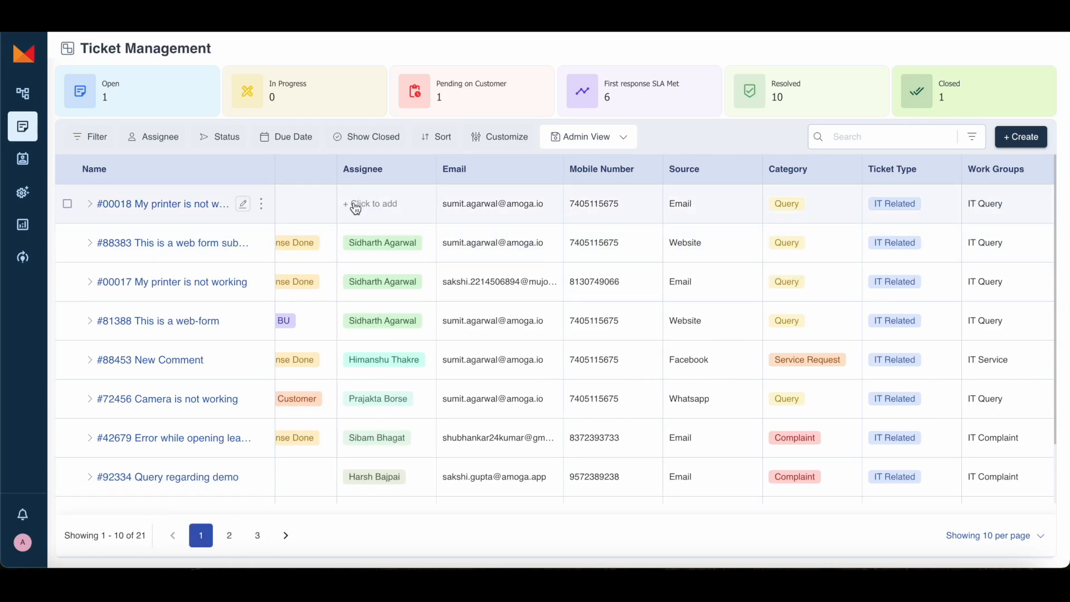
scroll(808, 212, "right", 5)
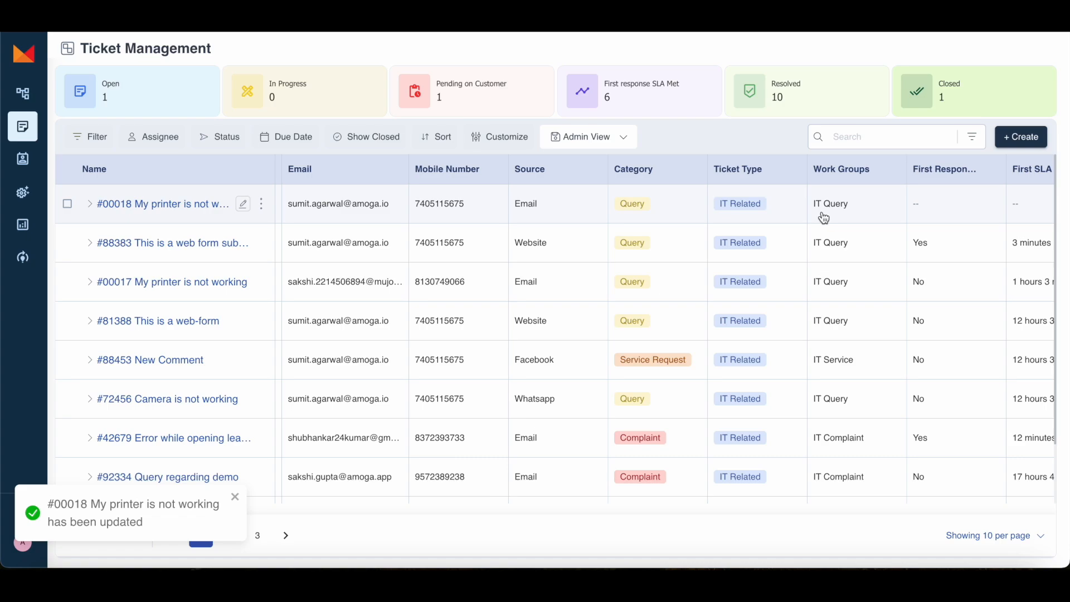
scroll(781, 214, "left", 5)
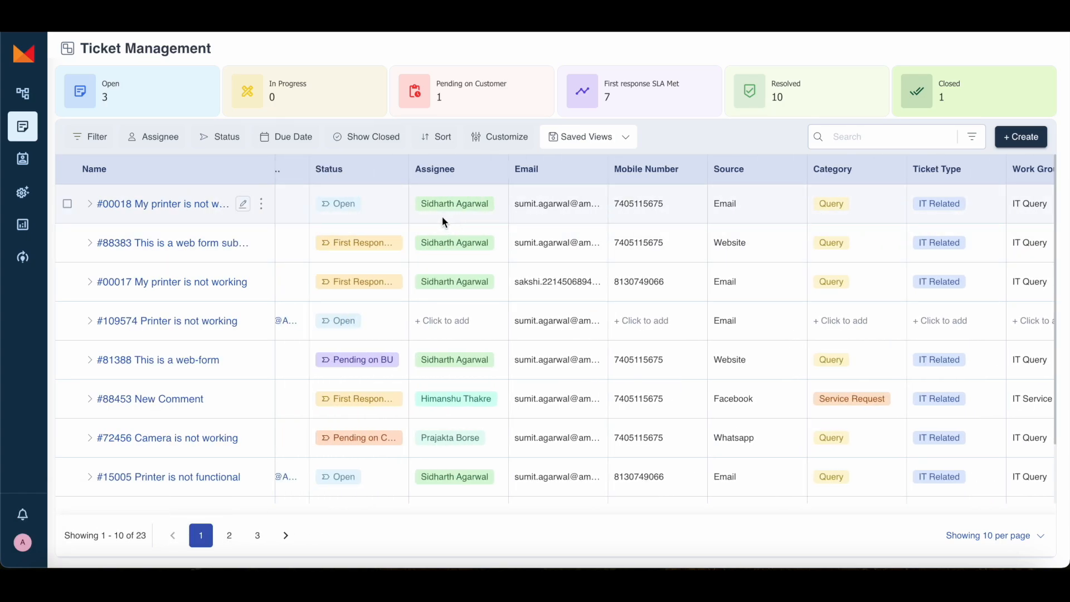
scroll(456, 217, "left", 1)
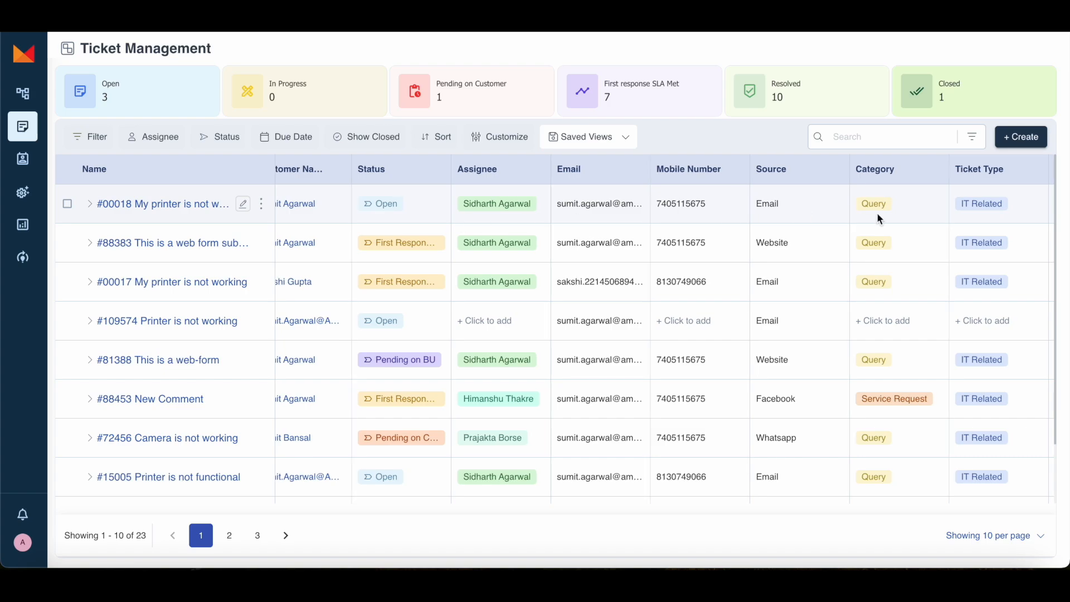
scroll(925, 217, "right", 3)
scroll(708, 279, "left", 4)
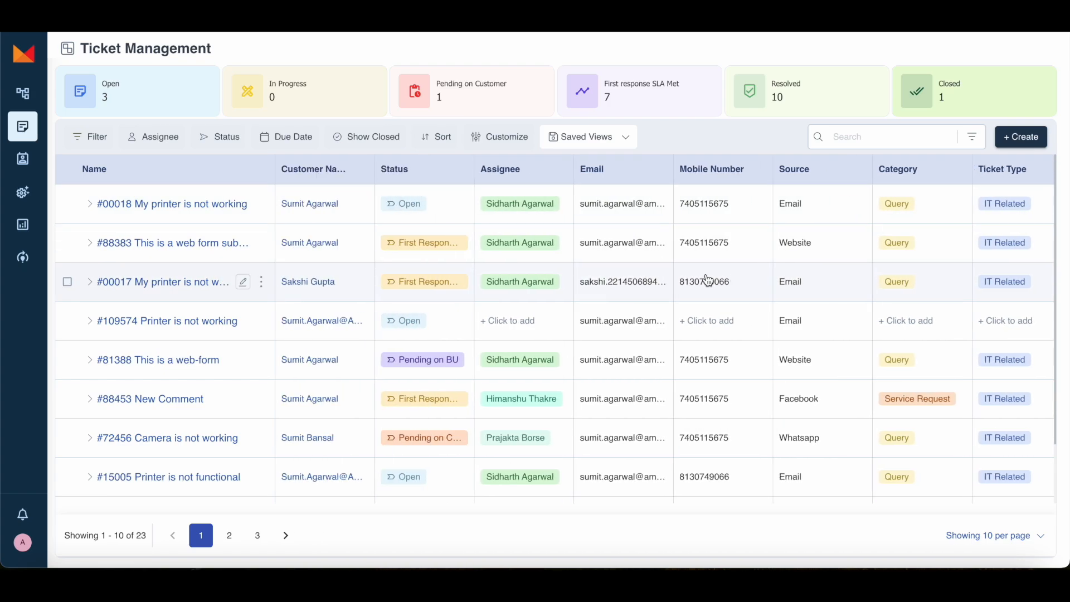
Step: Open ticket #00018's full details and glance at the extra ticket actions list
left_click(185, 204)
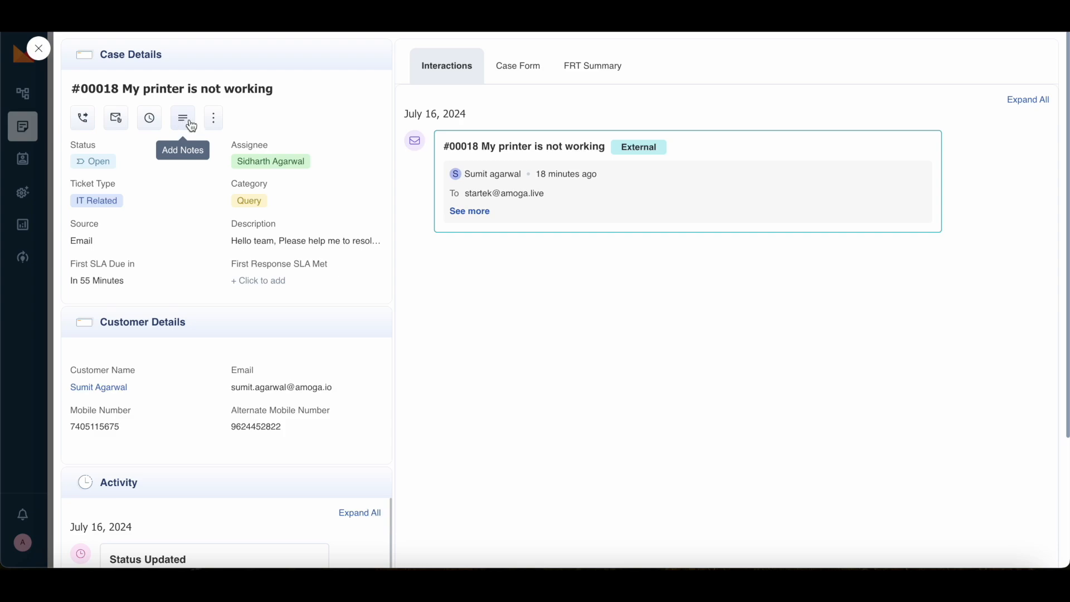
left_click(217, 122)
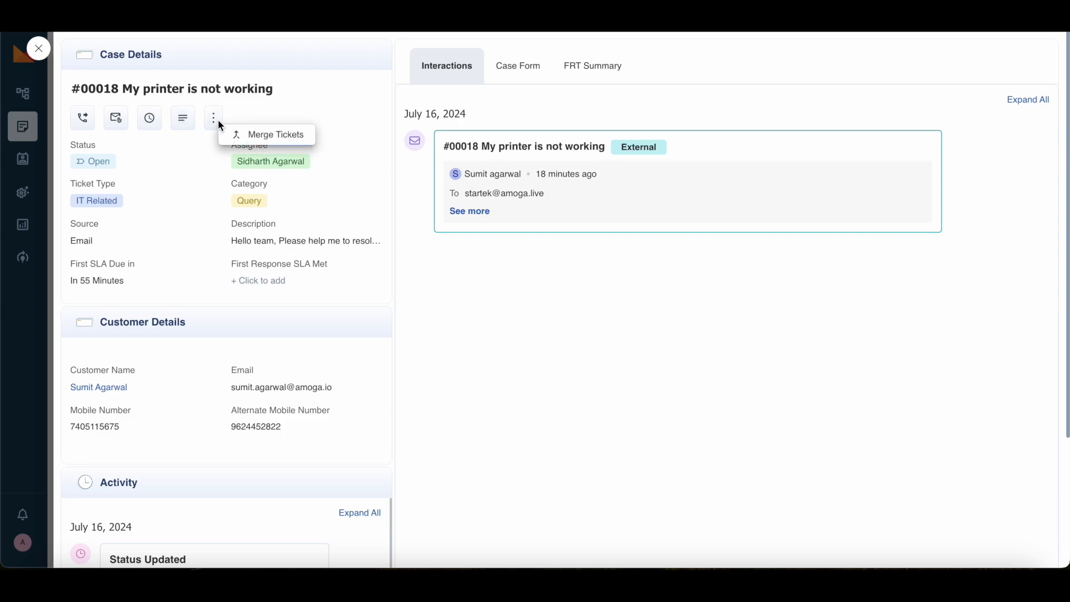
left_click(217, 119)
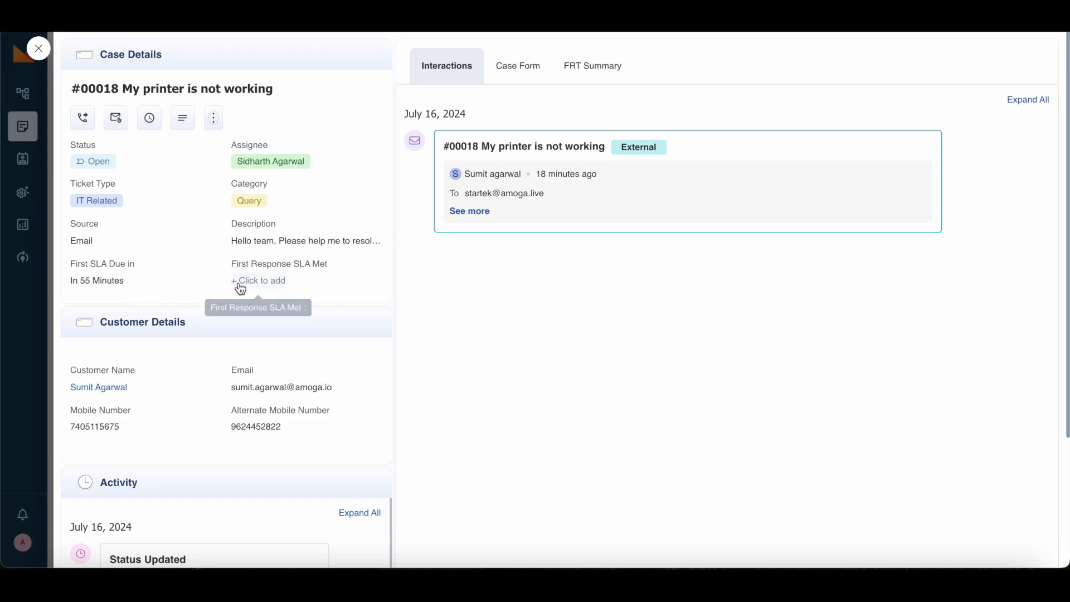
Step: Scroll through the customer details and expand the original printer email in full
scroll(318, 332, "down", 2)
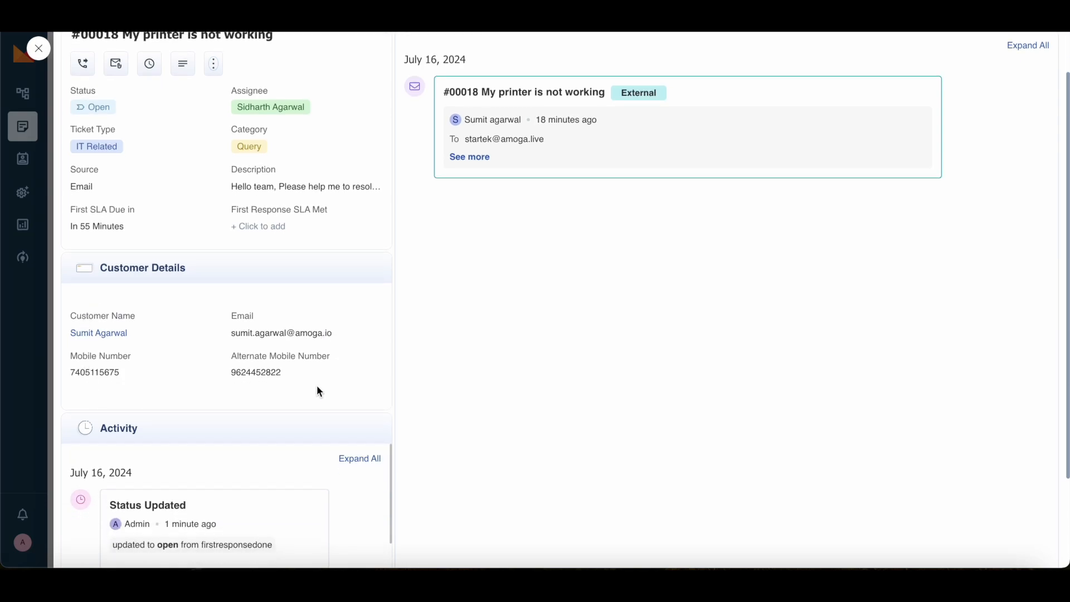
scroll(318, 391, "down", 2)
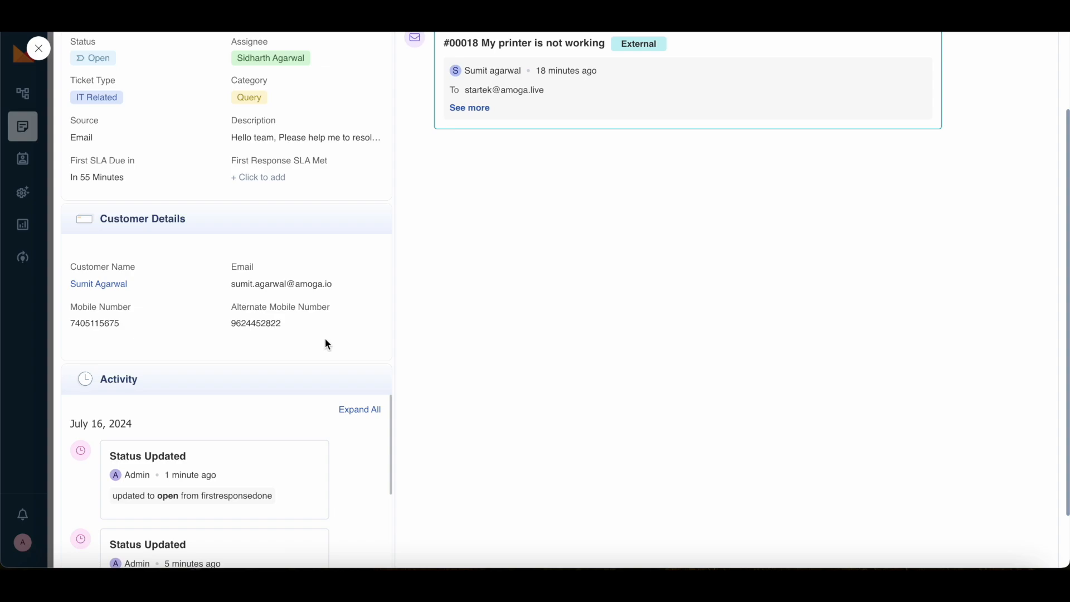
scroll(335, 344, "down", 3)
scroll(249, 396, "up", 3)
scroll(246, 389, "up", 3)
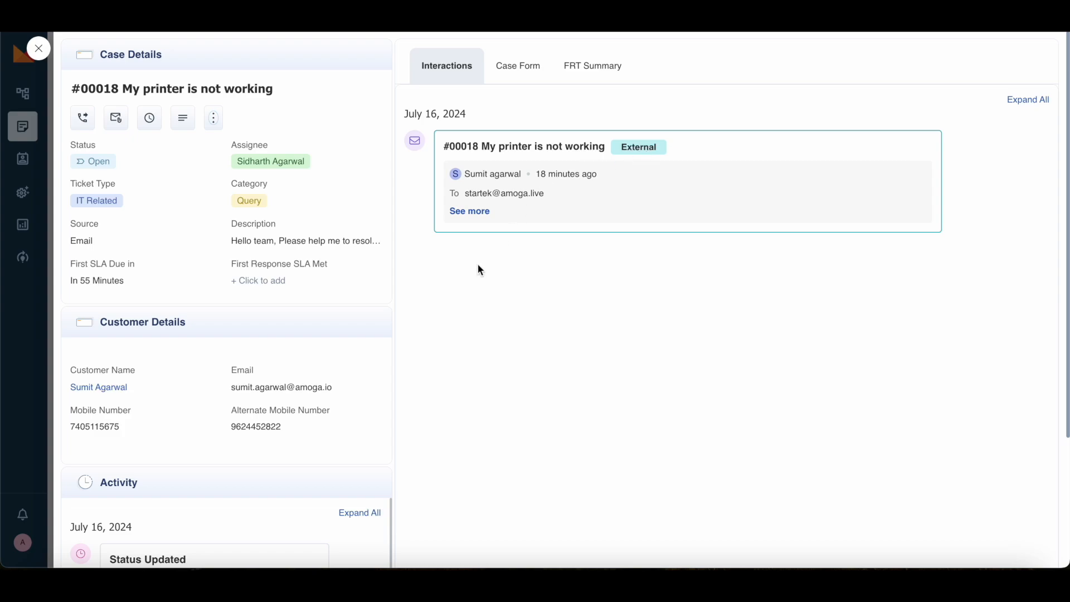
left_click(474, 213)
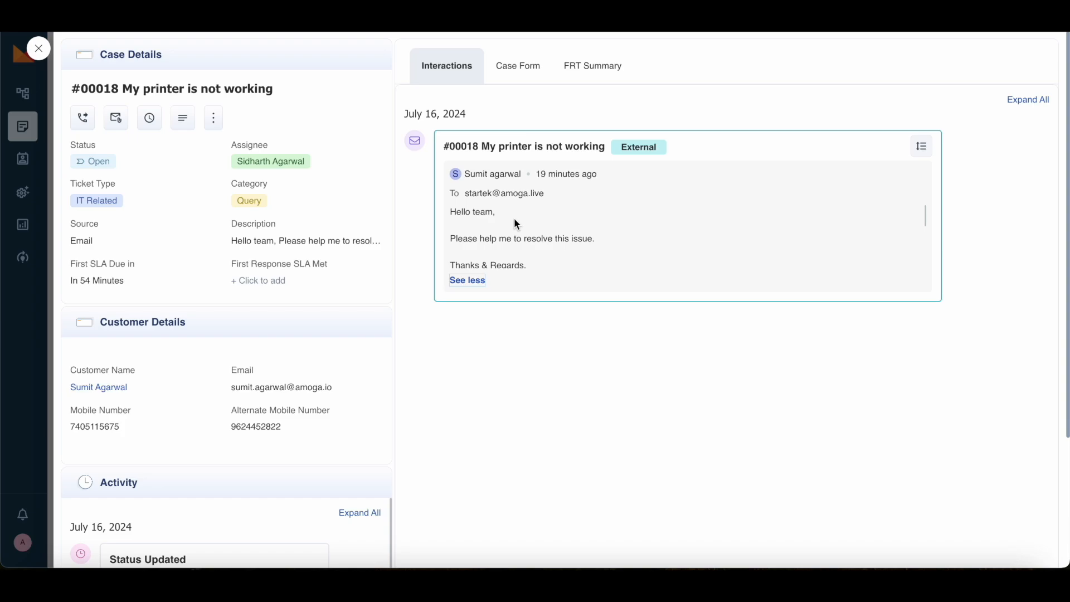
left_click(116, 119)
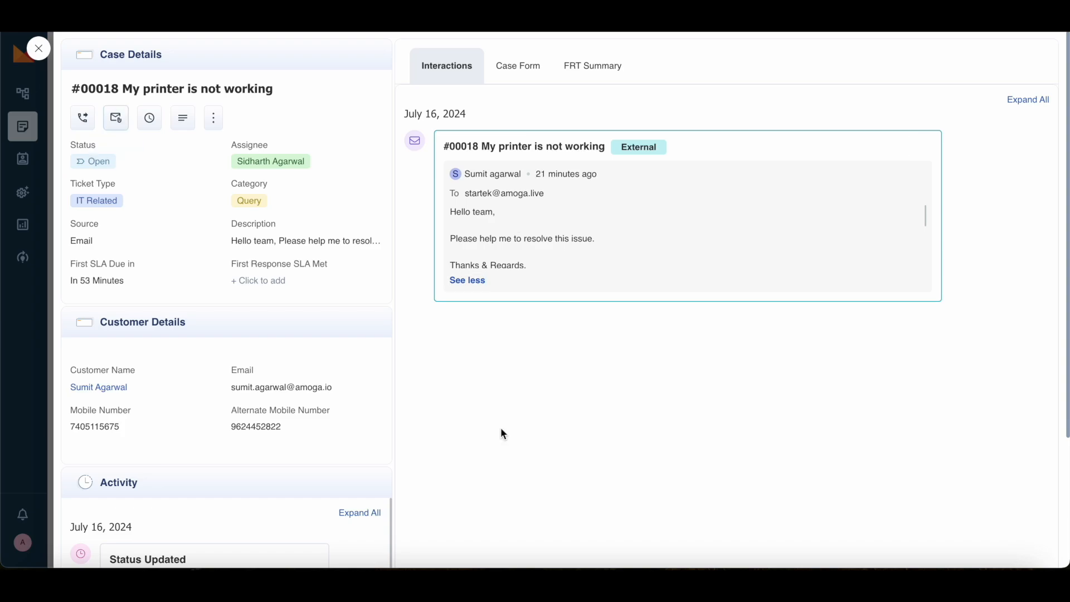
Step: In Send Email, try the CC field, the Manual email type and an H3 body heading
left_click(116, 120)
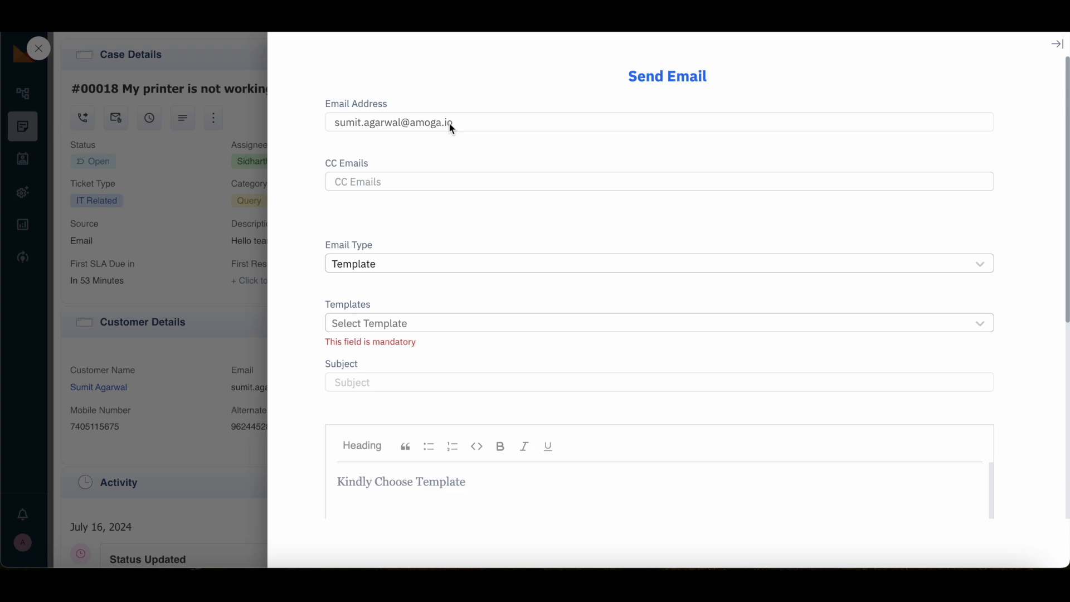
left_click(370, 180)
left_click(400, 323)
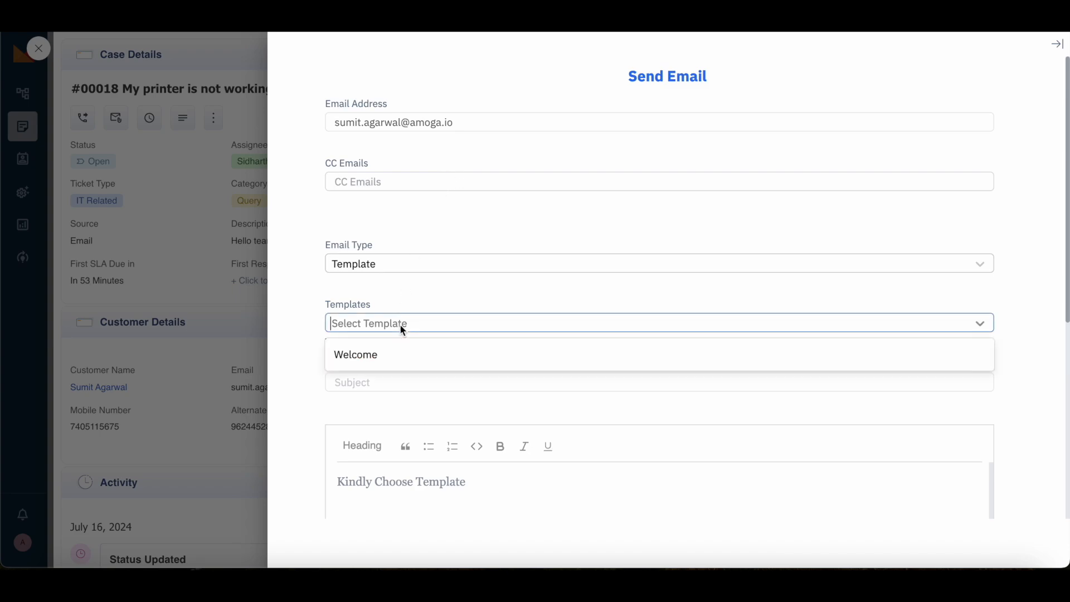
left_click(381, 263)
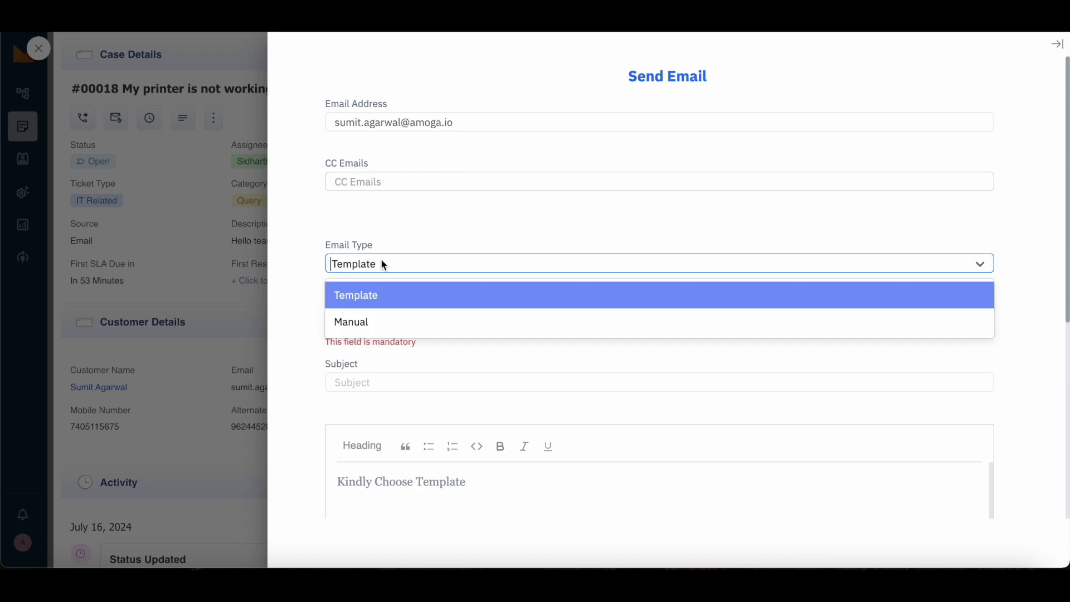
left_click(376, 316)
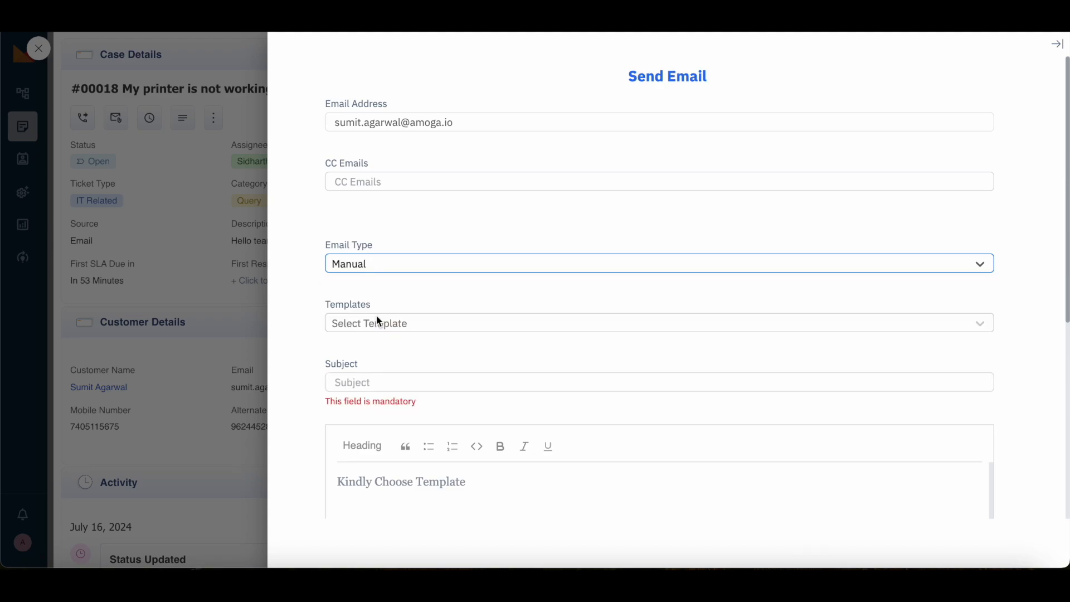
scroll(460, 468, "down", 2)
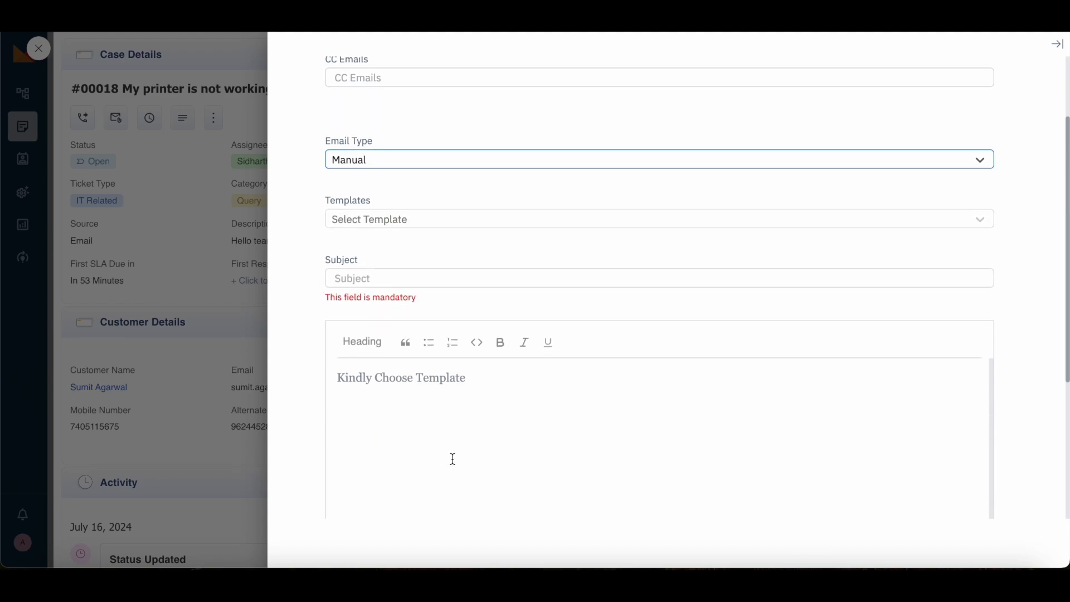
left_click(420, 378)
left_click(374, 279)
mouse_move(365, 342)
left_click(378, 401)
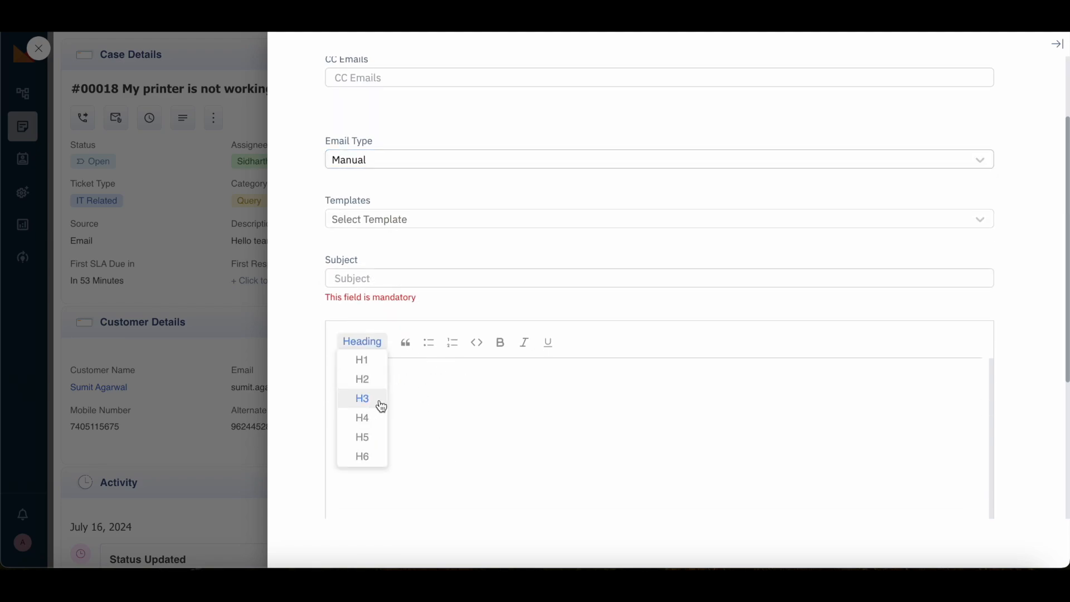
Step: Switch the email type back to Template and apply the Welcome template
left_click(366, 165)
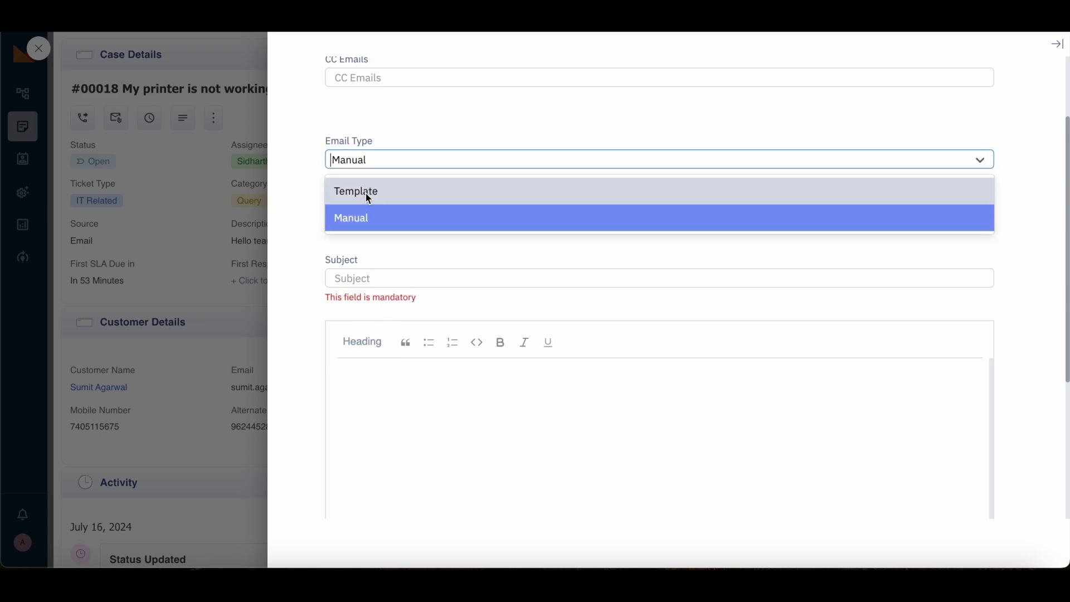
left_click(364, 193)
left_click(374, 220)
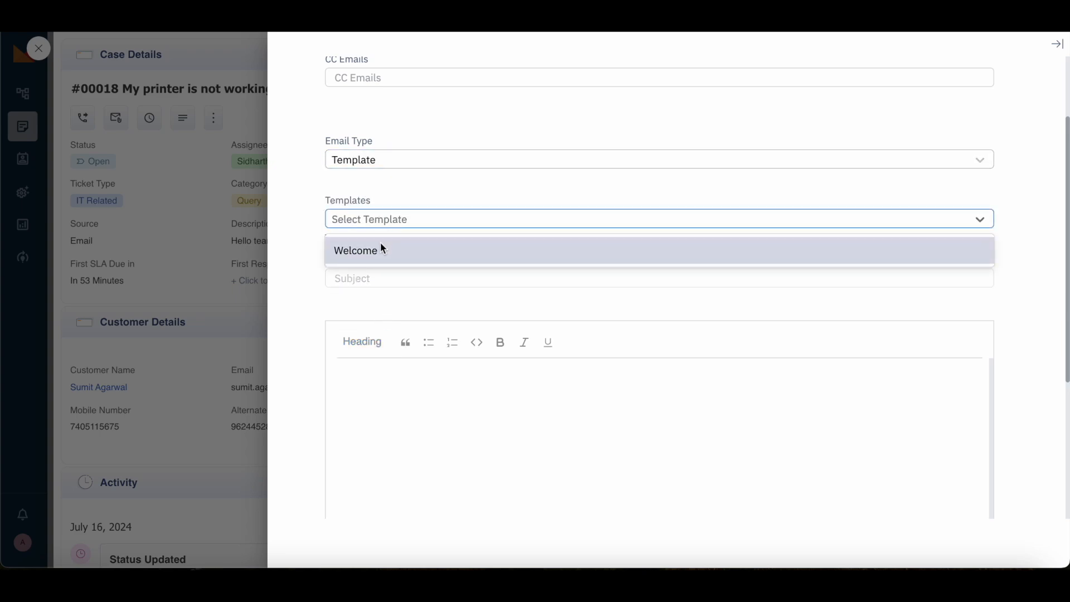
left_click(380, 246)
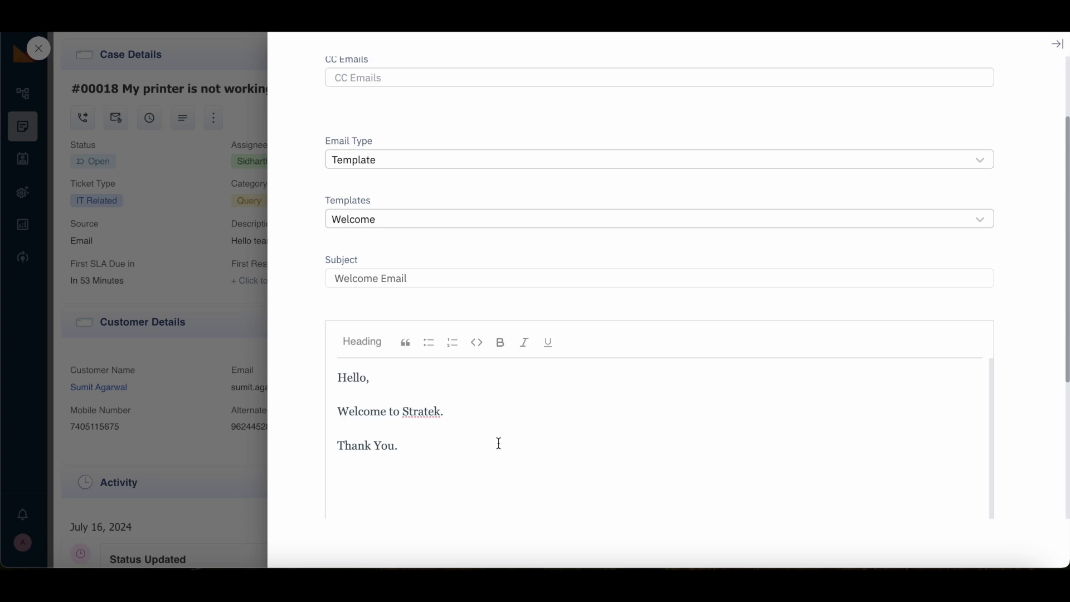
scroll(496, 443, "down", 2)
Step: Add 'We are looking into this issue.' after 'Welcome to Stratek.' and send the reply
left_click(474, 340)
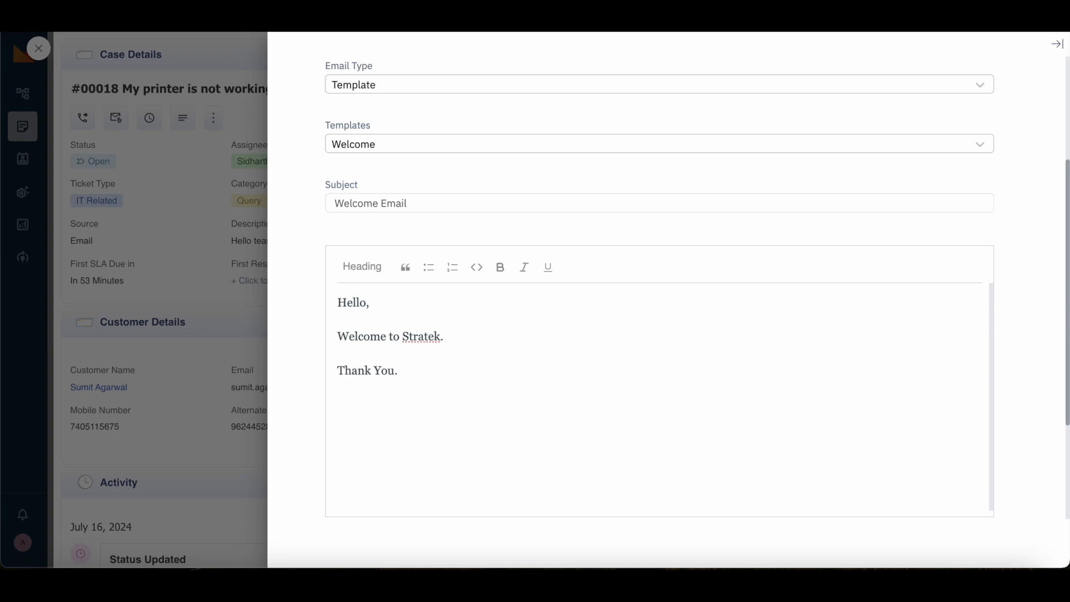
type("We are looking t")
key("BackSpace")
type("into")
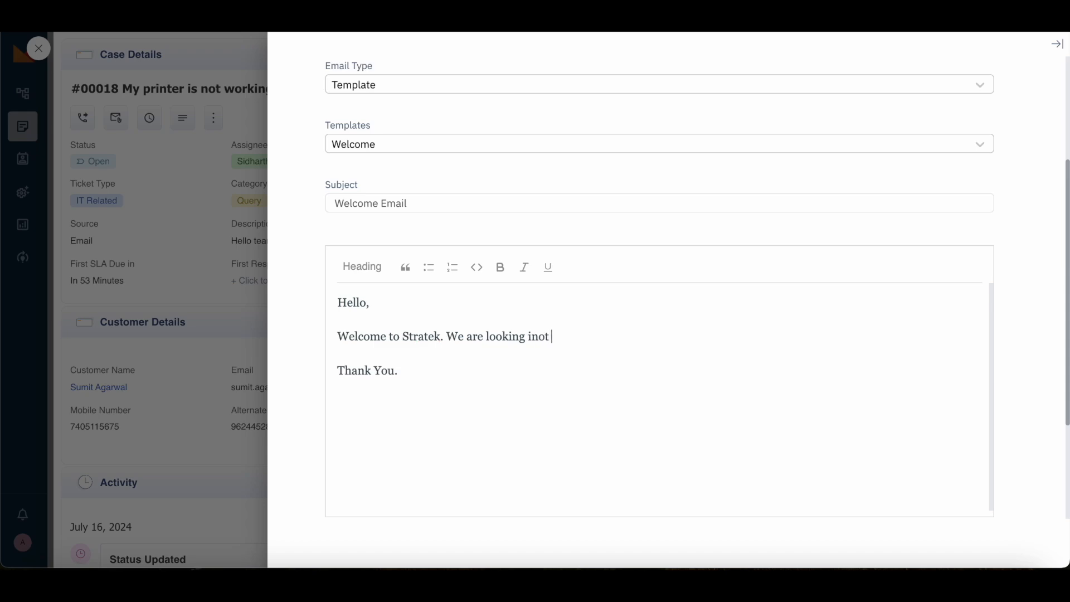
key("BackSpace")
key("BackSpace")
type("to this issy")
key("BackSpace")
type("ue.")
scroll(303, 462, "down", 2)
left_click(628, 472)
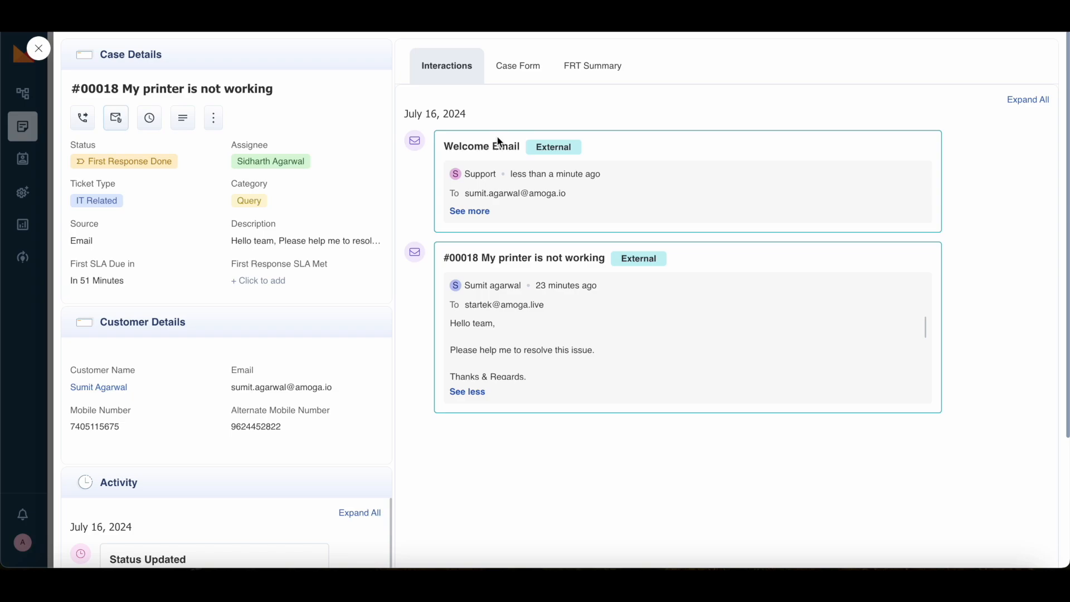
Step: Expand the sent Welcome Email card to read it, then collapse it again
left_click(478, 216)
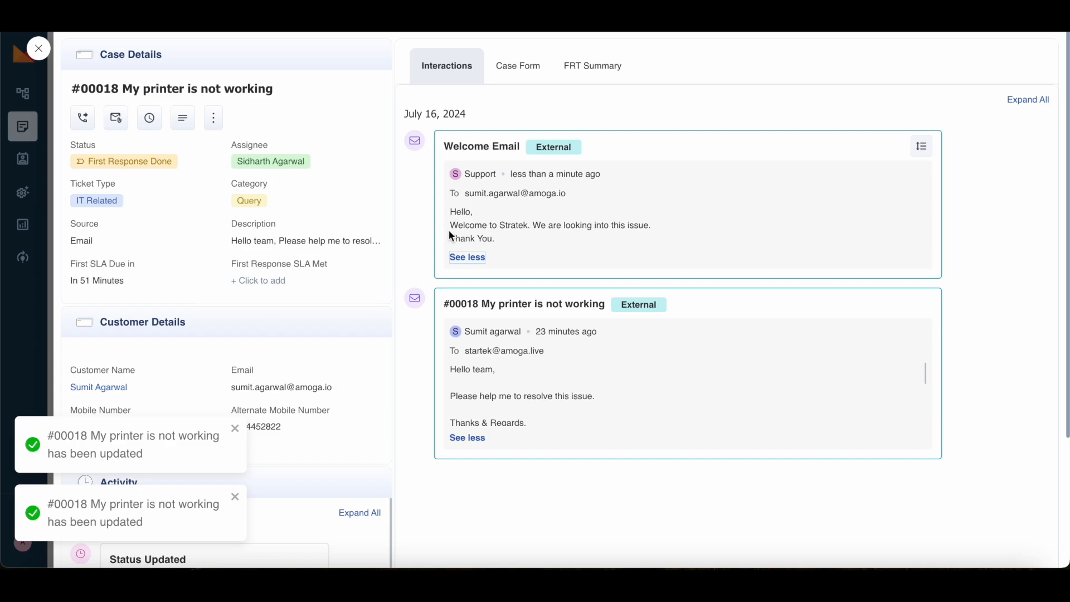
left_click(466, 257)
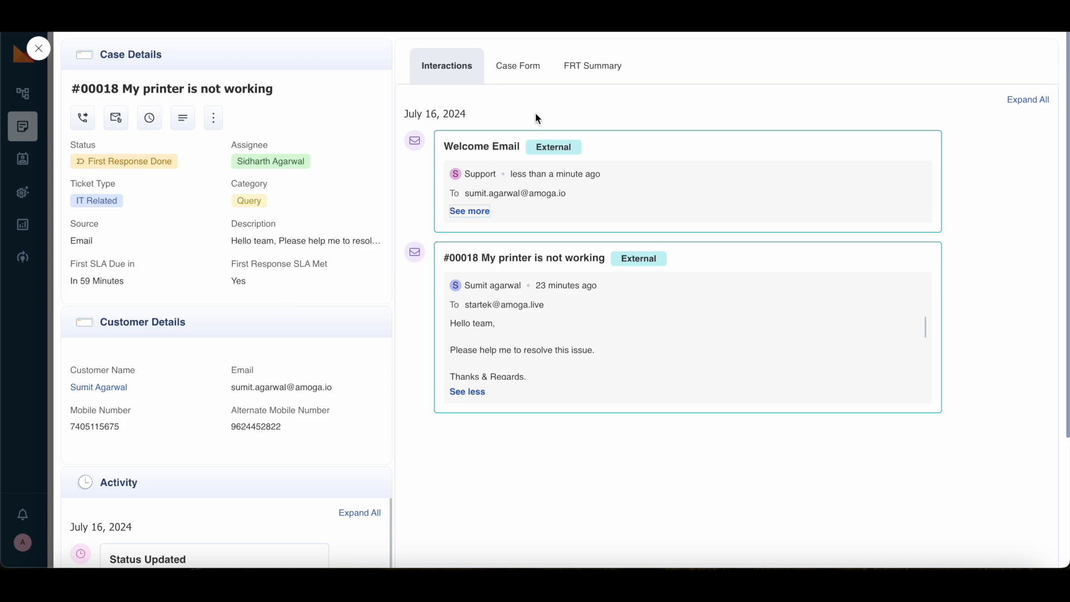
Step: Show ticket #00018's Case Form, scroll through its fields, and select the customer's email value
left_click(523, 75)
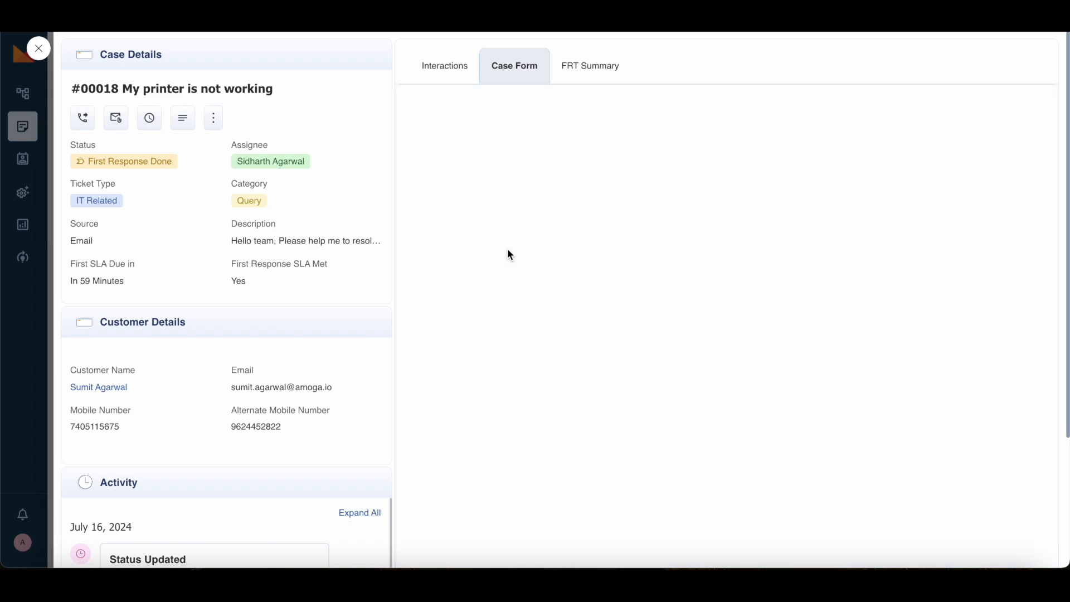
scroll(610, 295, "down", 3)
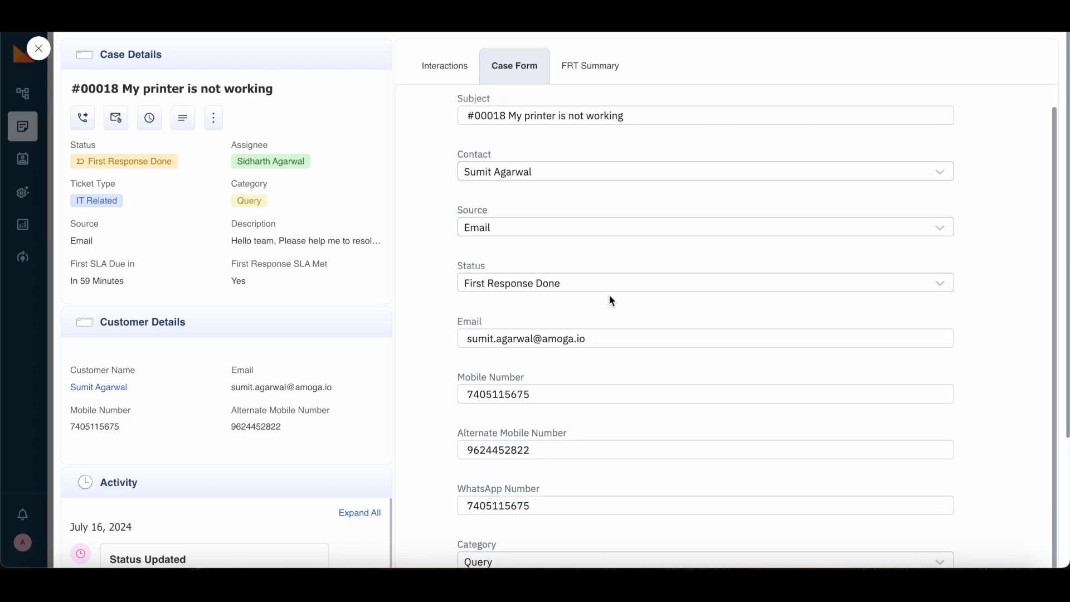
scroll(610, 295, "up", 2)
scroll(610, 296, "down", 3)
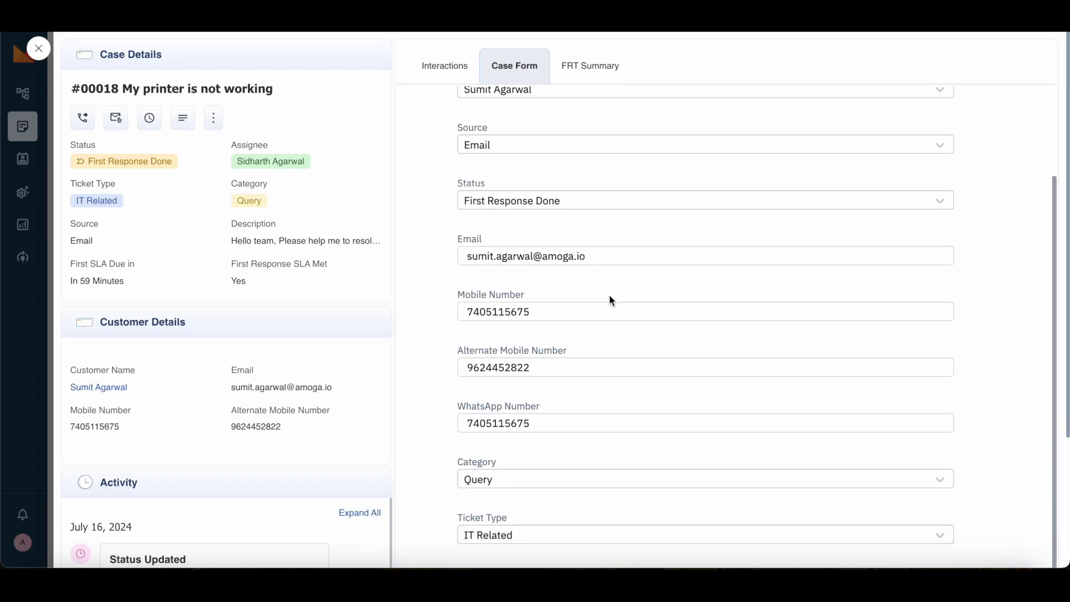
scroll(680, 330, "down", 3)
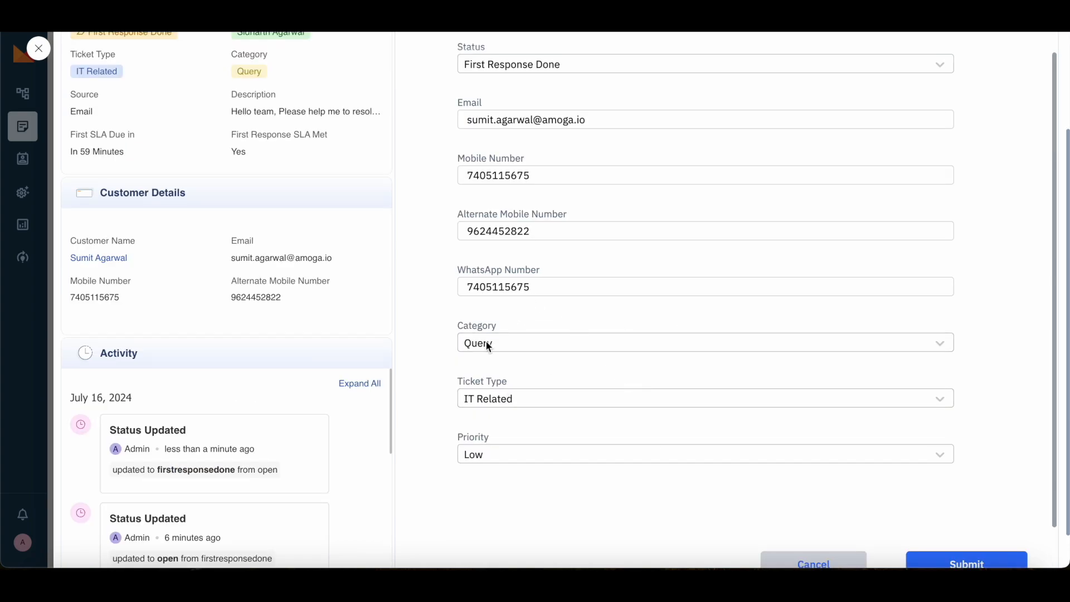
scroll(596, 333, "up", 1)
scroll(595, 332, "down", 1)
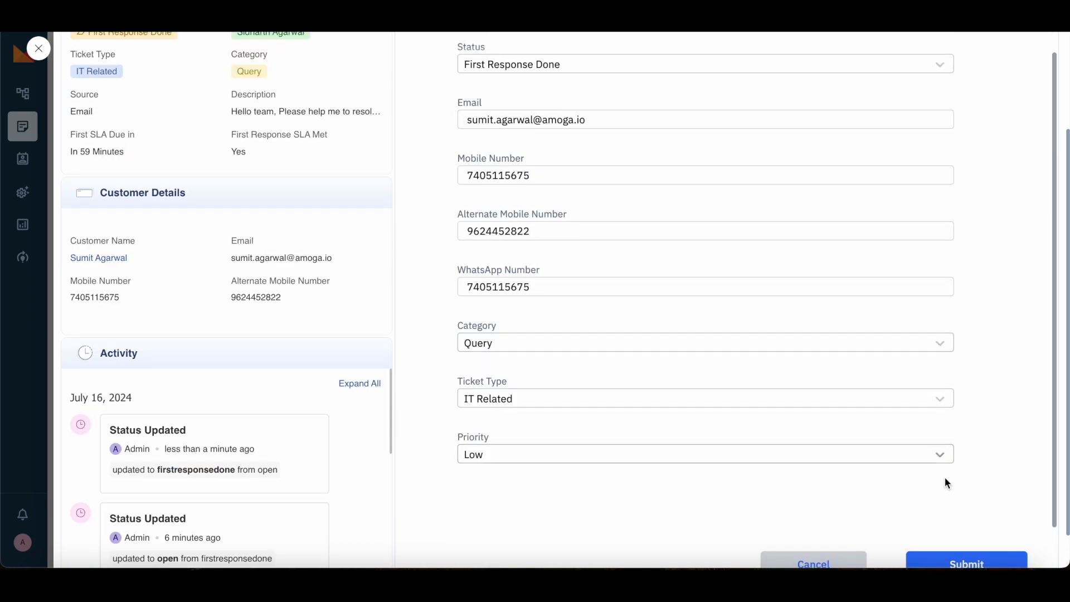
scroll(725, 312, "up", 2)
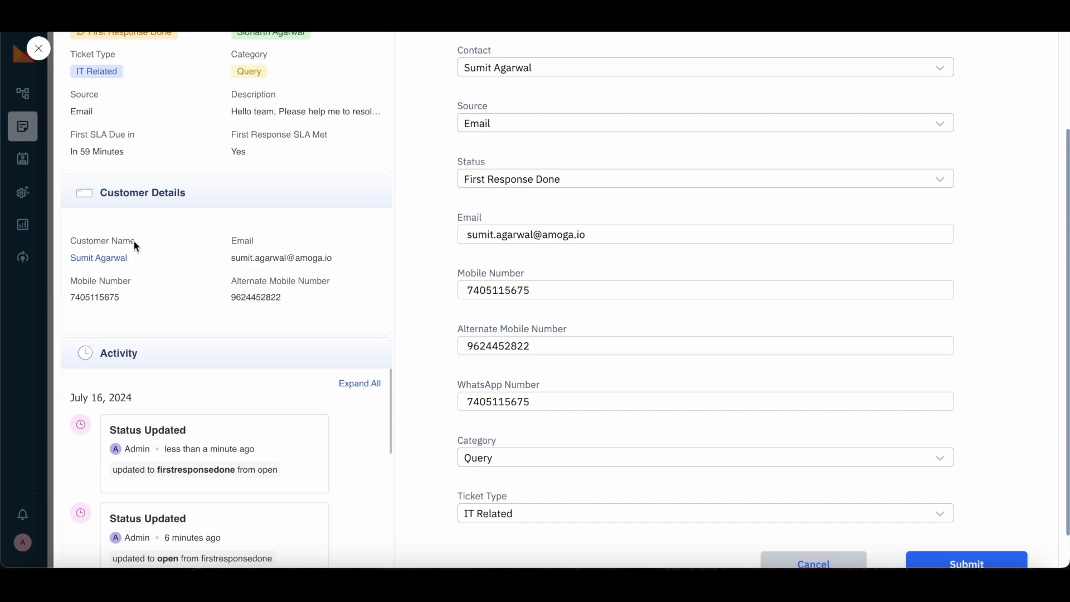
scroll(609, 253, "up", 2)
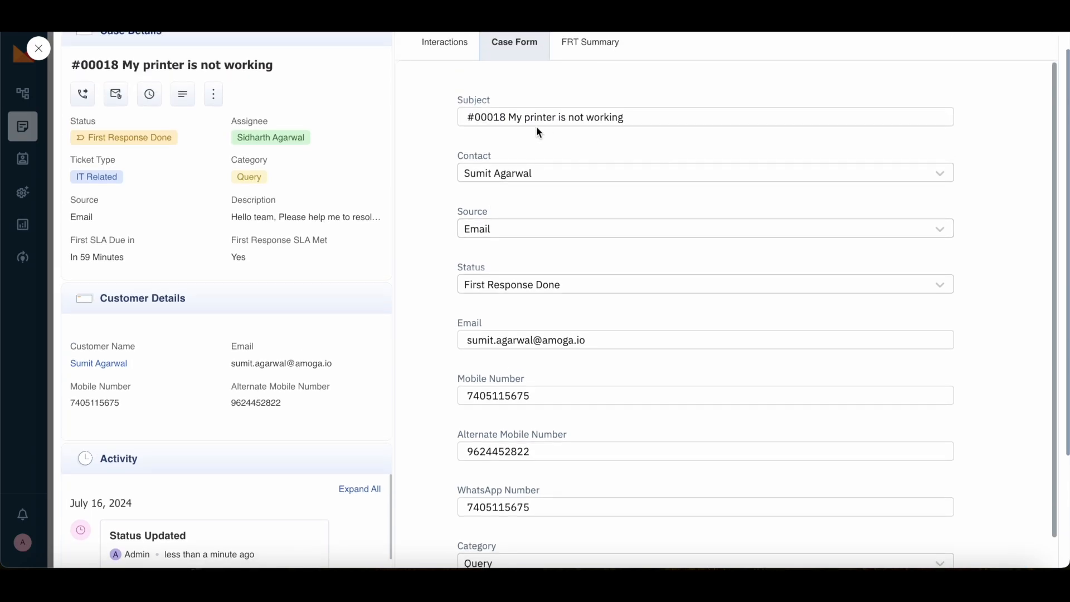
mouse_move(263, 371)
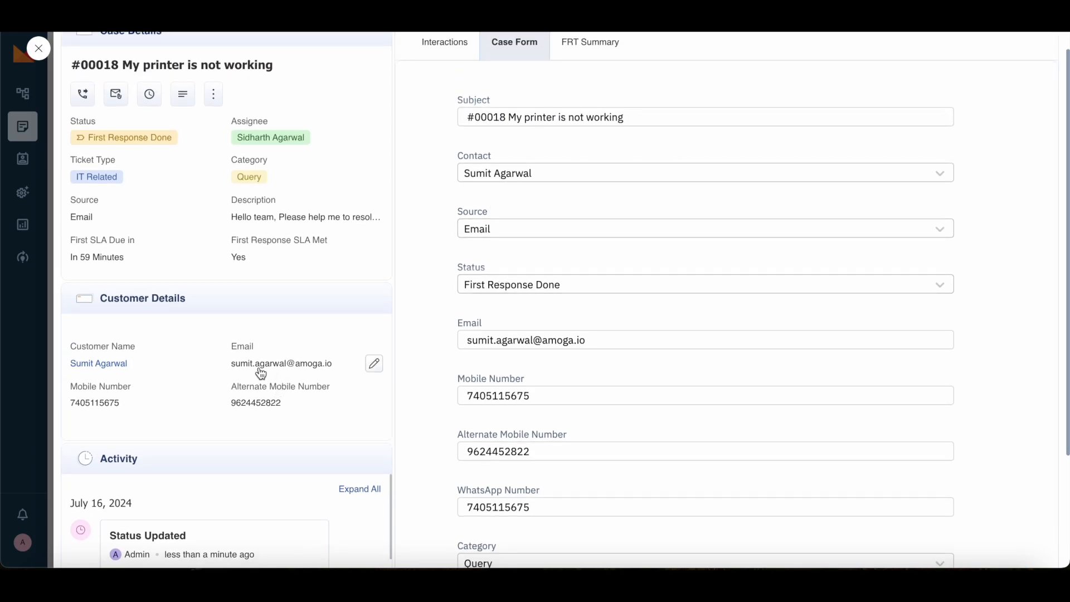
left_click(279, 363)
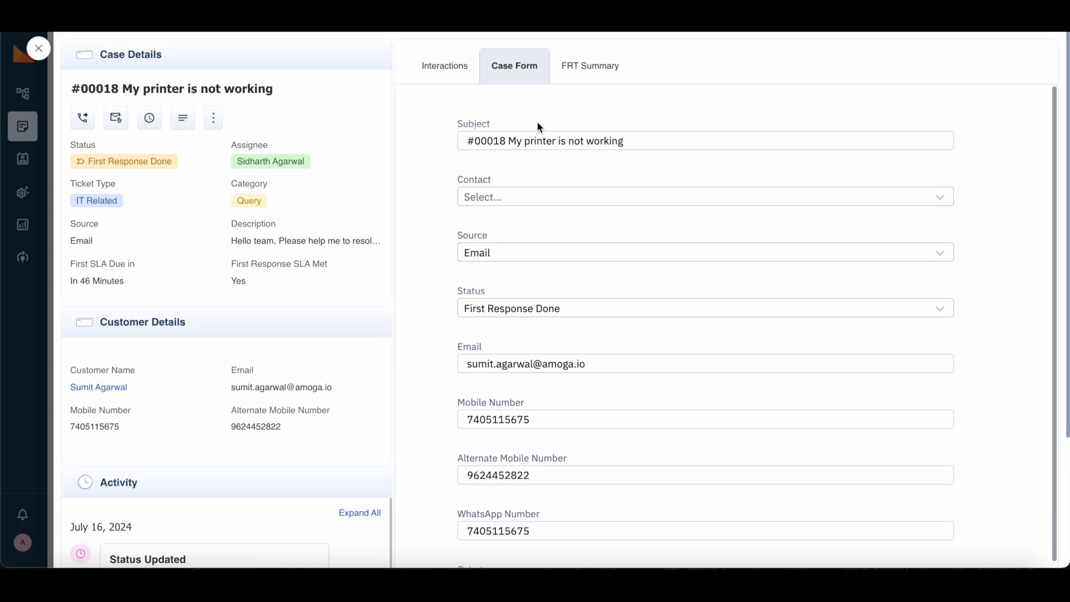
Step: Check the Escalate form's Email Address list, finding it empty, and close the form
left_click(149, 119)
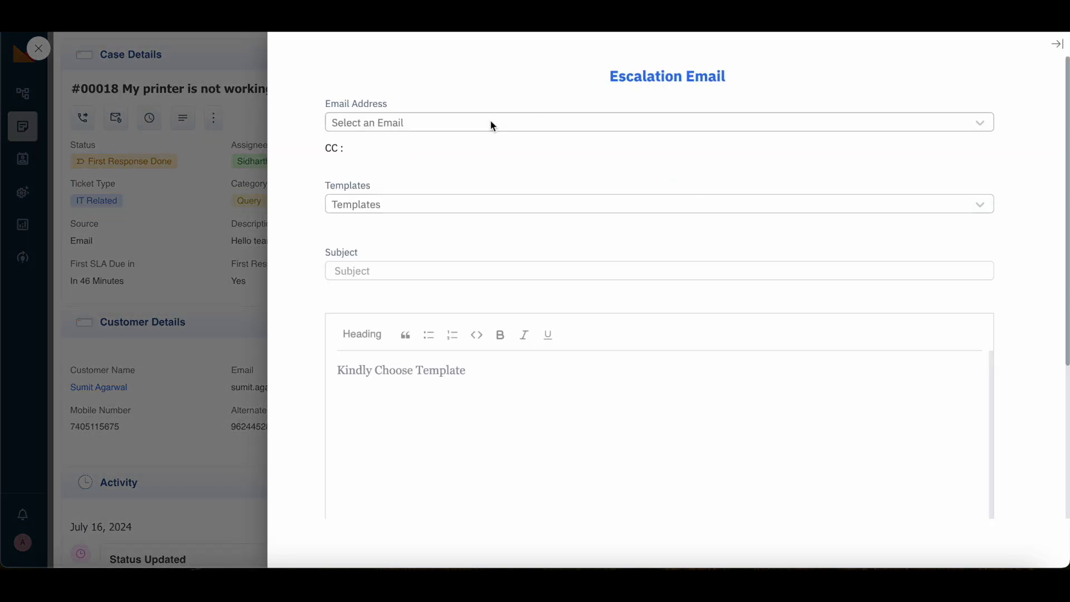
left_click(492, 122)
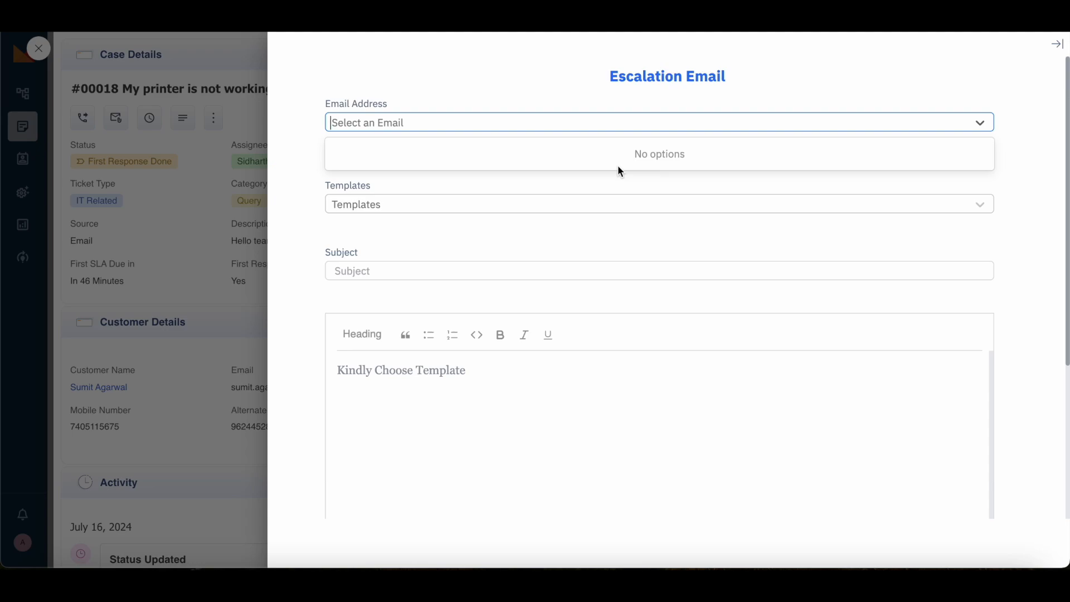
left_click(226, 224)
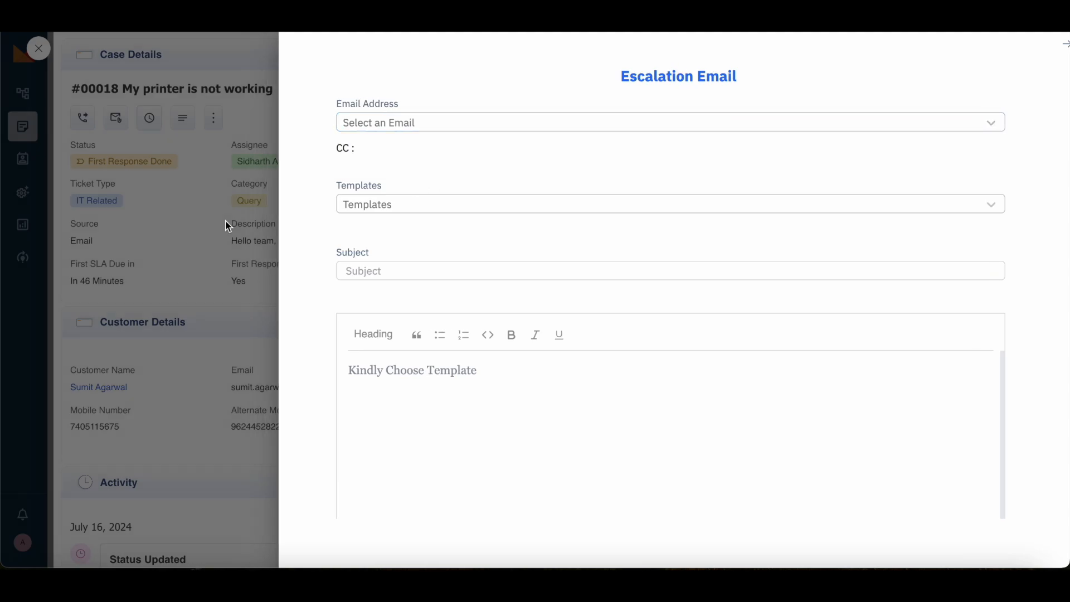
Step: Close the ticket and go to Configurators > BU Email Configurator
left_click(37, 49)
mouse_move(22, 193)
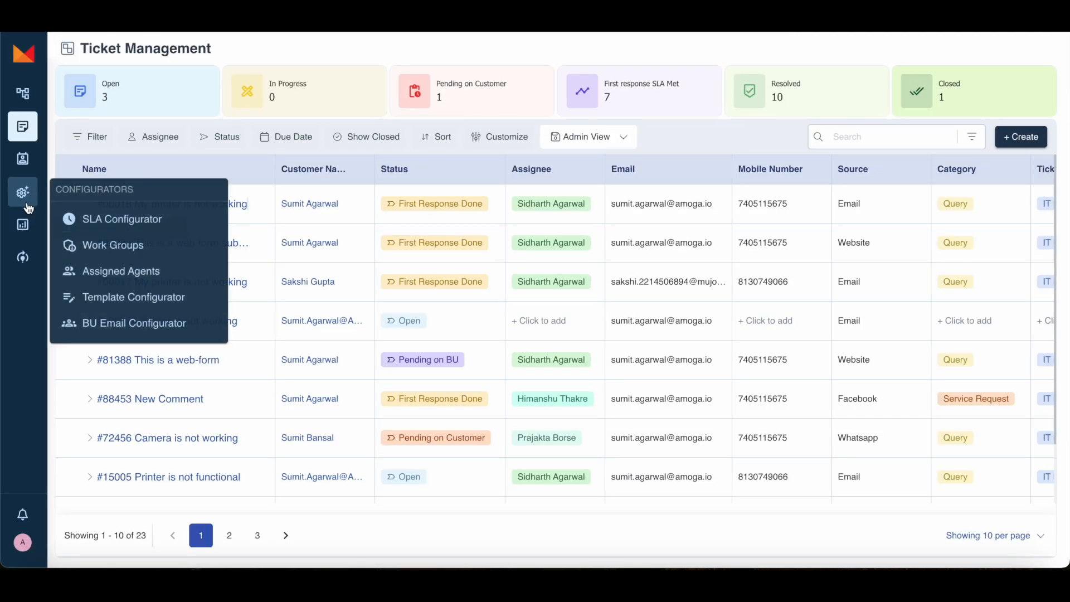
left_click(84, 320)
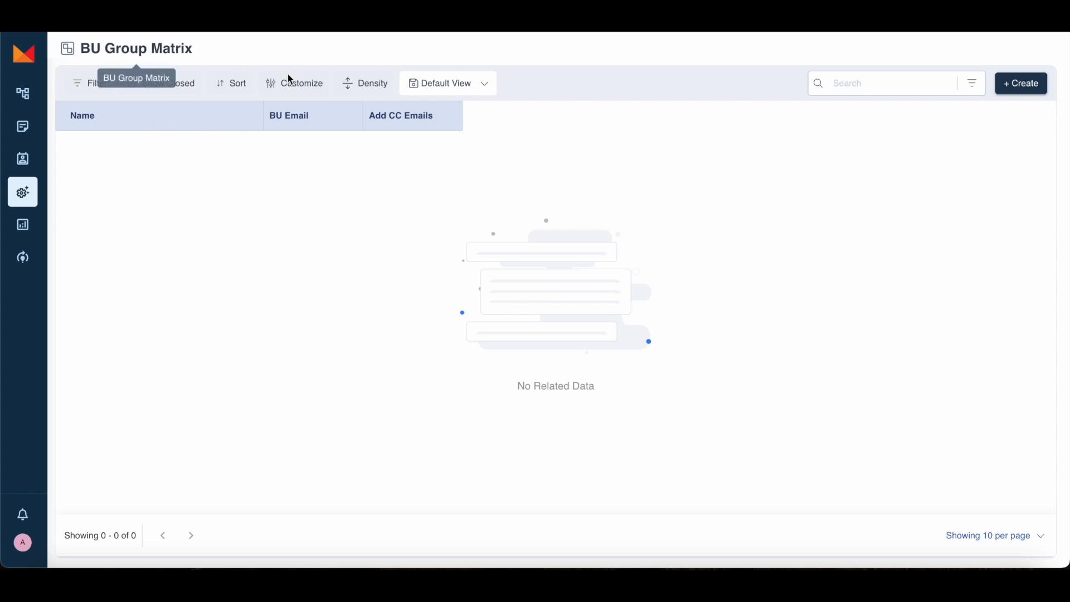
Step: Create BU Group 1 (named with the owner's name) with a BU email and two CC addresses, then widen the Add CC Emails column
left_click(1019, 84)
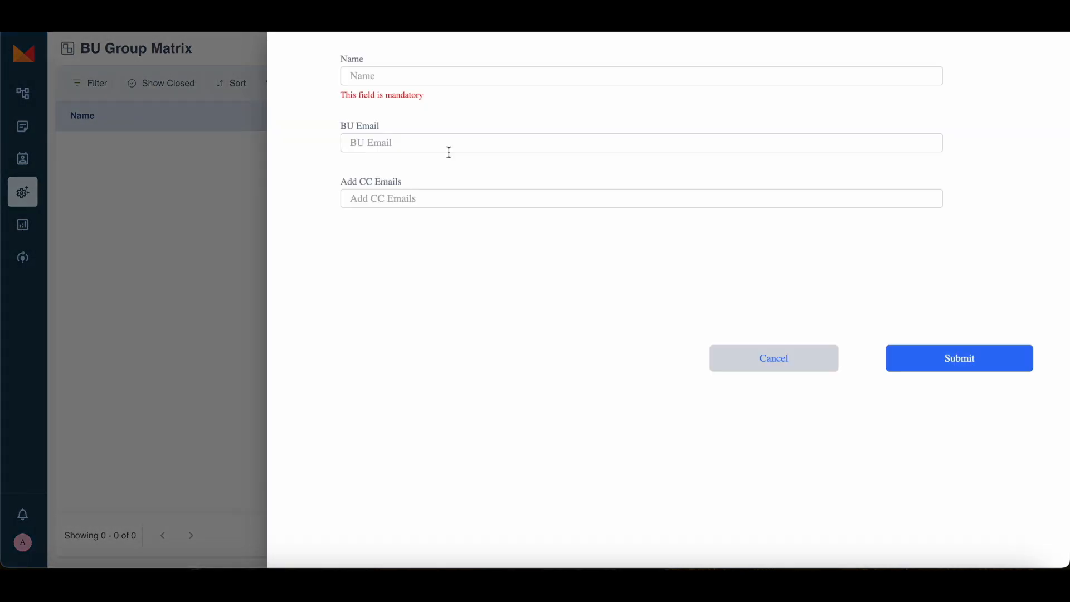
type("BU G")
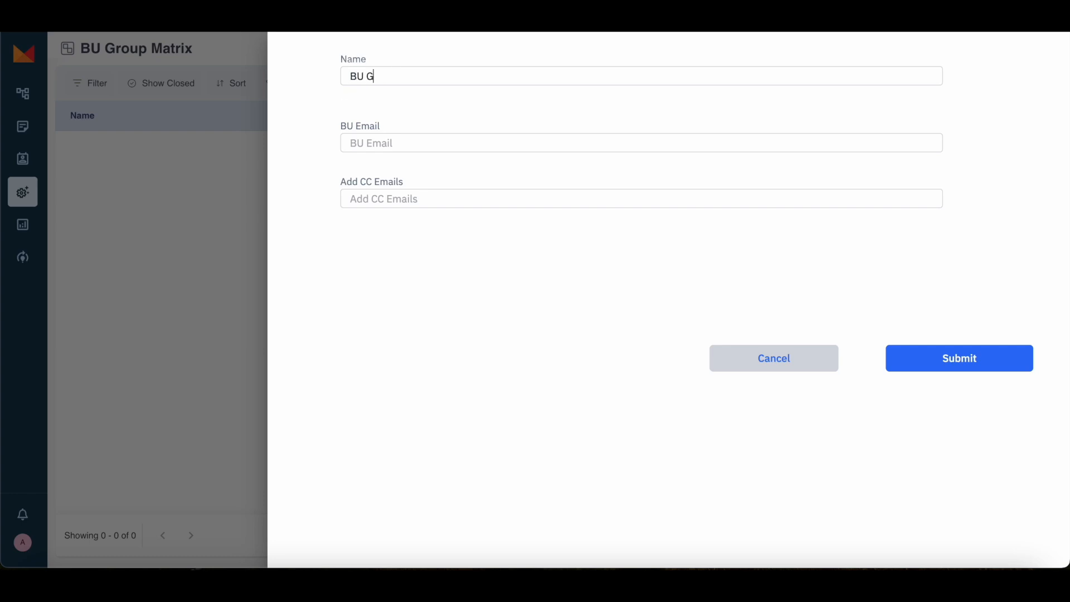
left_click(357, 140)
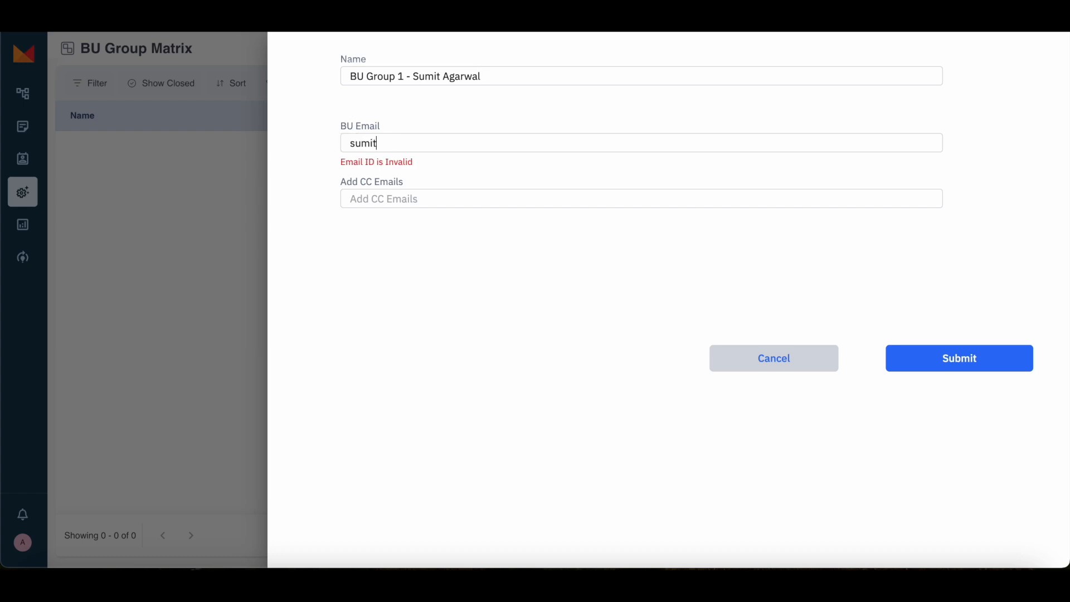
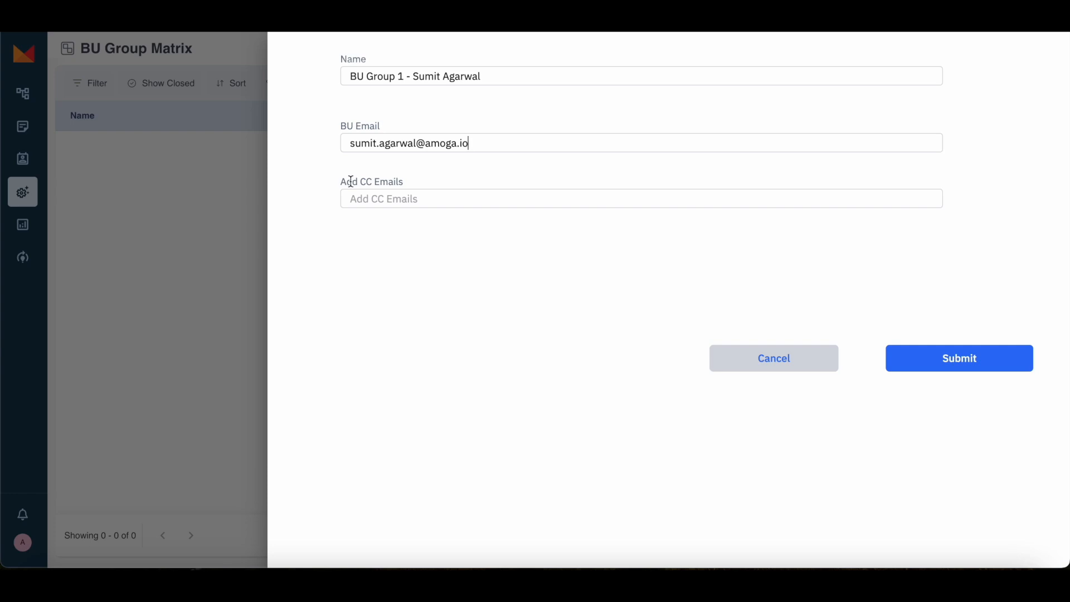
left_click(390, 198)
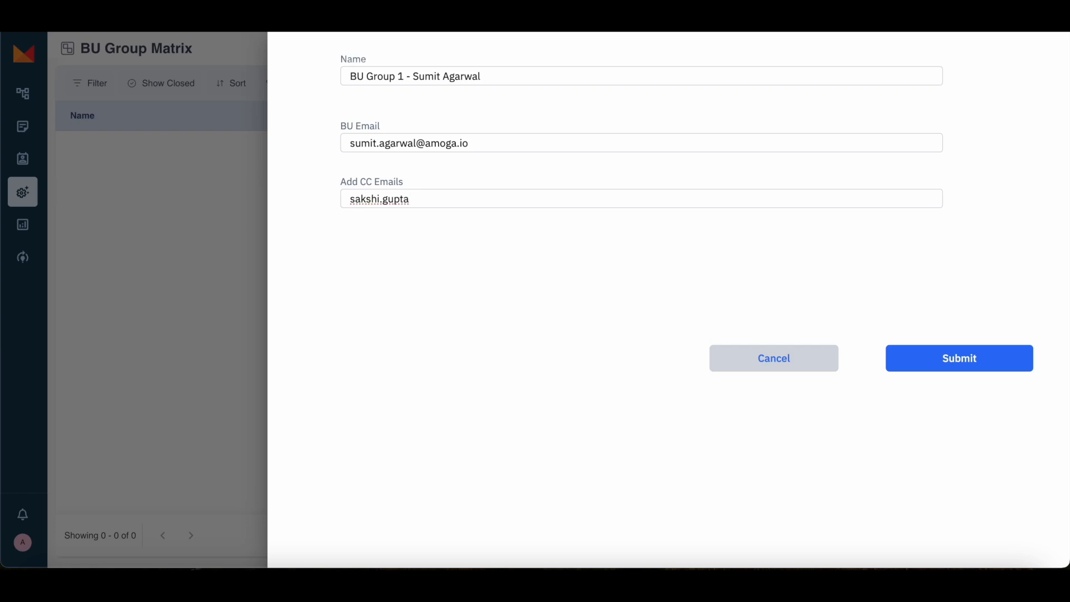
key("Return")
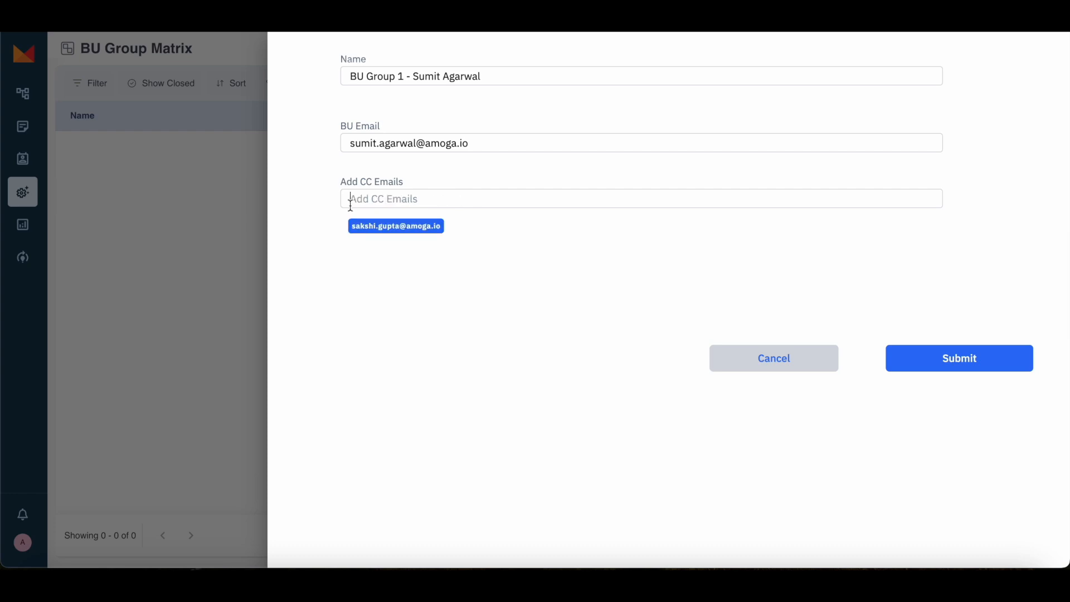
key("Return")
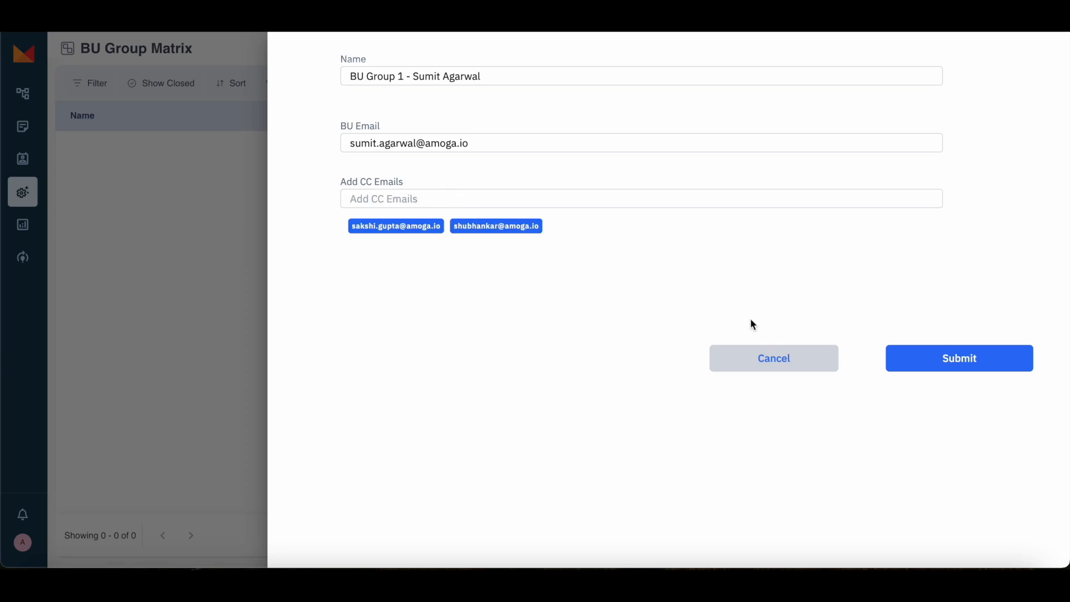
left_click(961, 357)
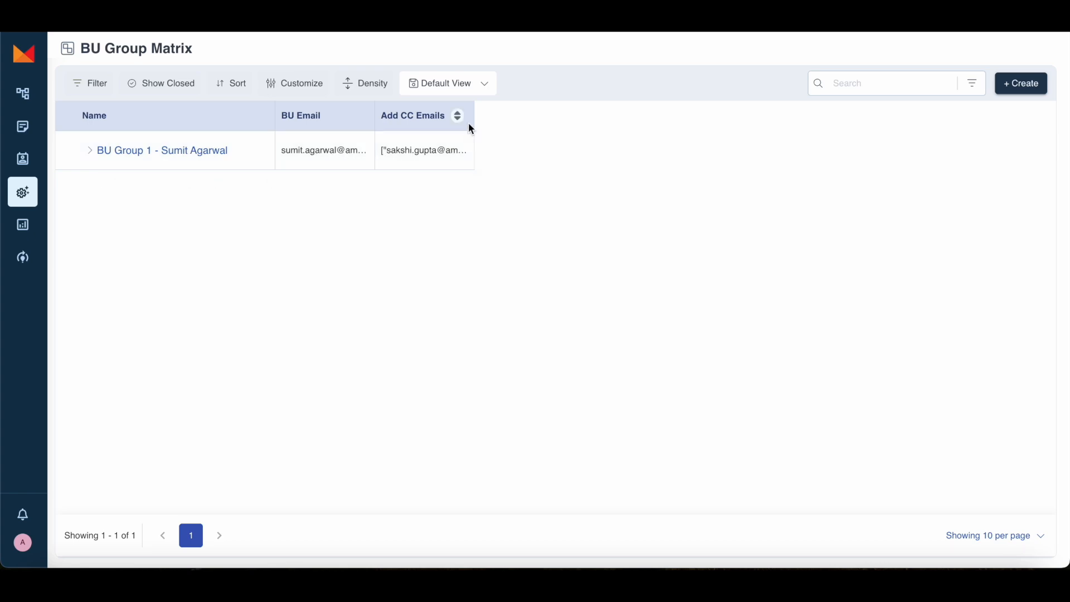
left_click_drag(476, 116, 613, 116)
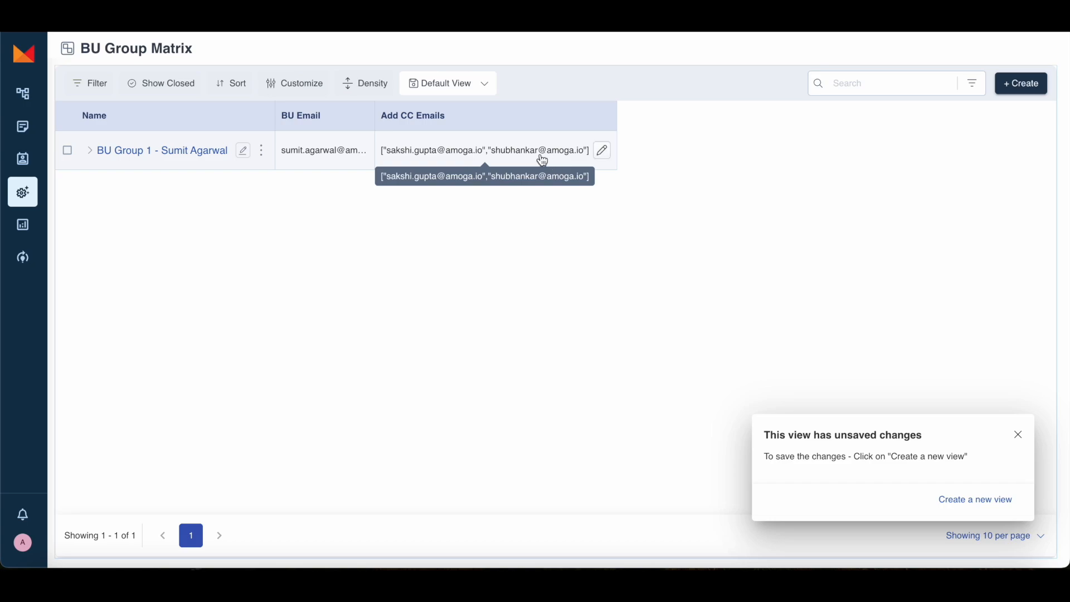
Step: Open ticket #00018's Escalate form and choose BU Group 1 as the recipient
left_click(23, 127)
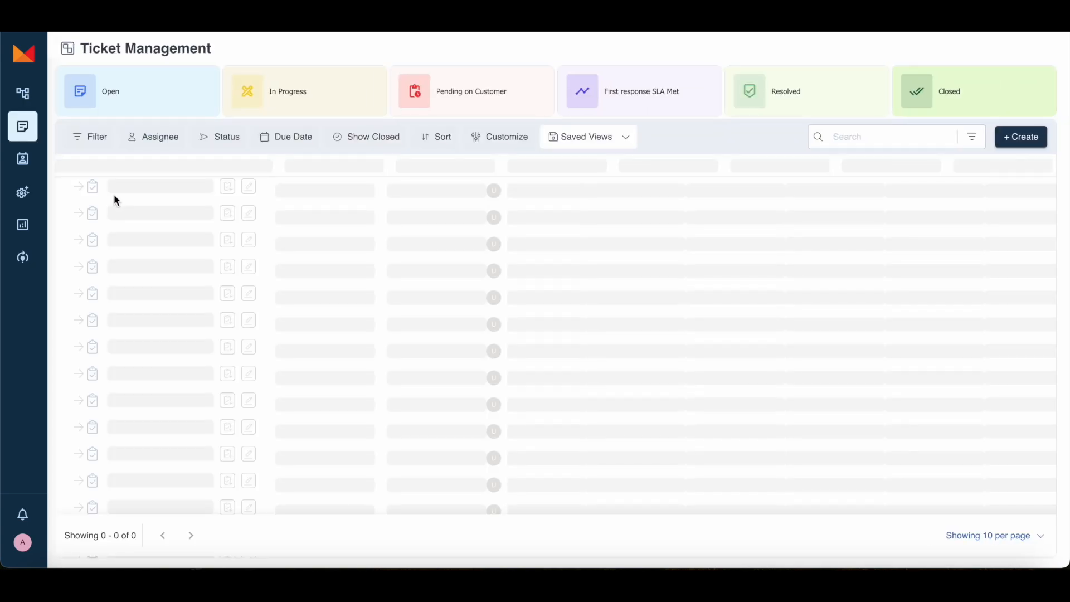
left_click(135, 194)
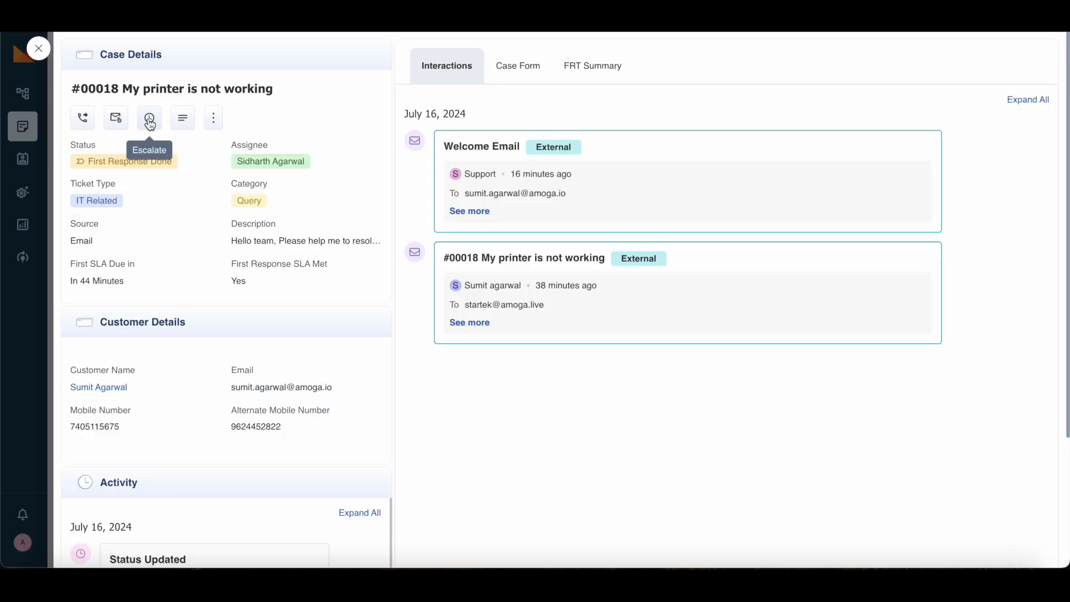
left_click(150, 118)
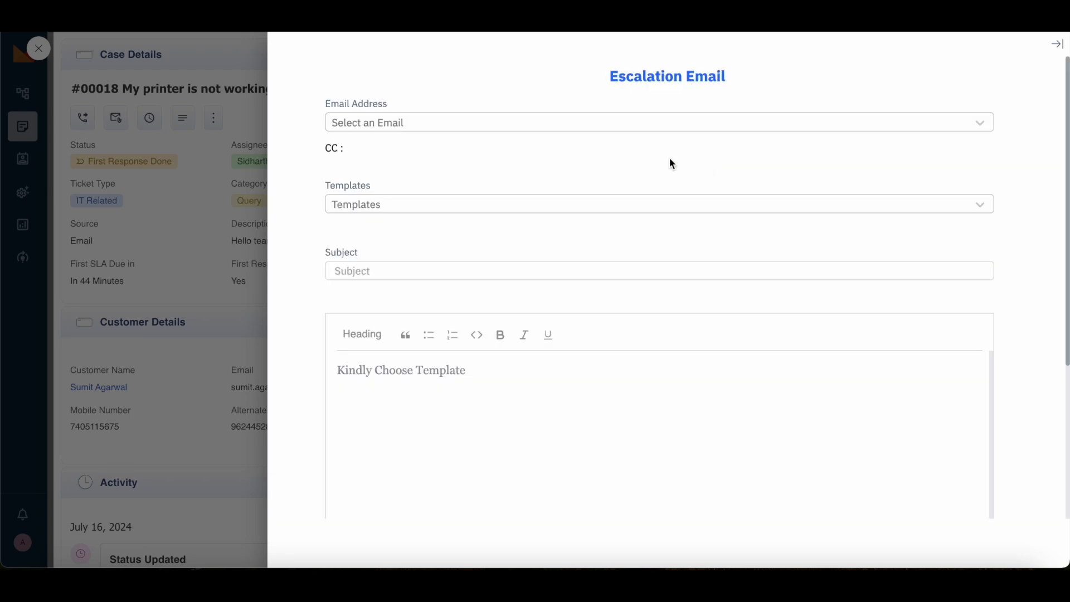
left_click(467, 122)
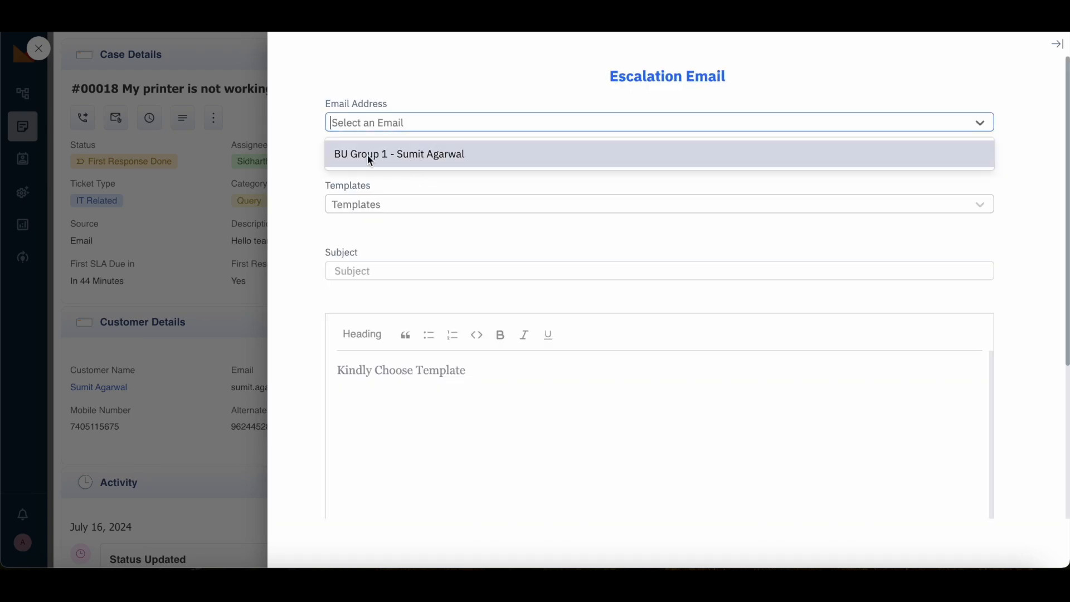
left_click(446, 155)
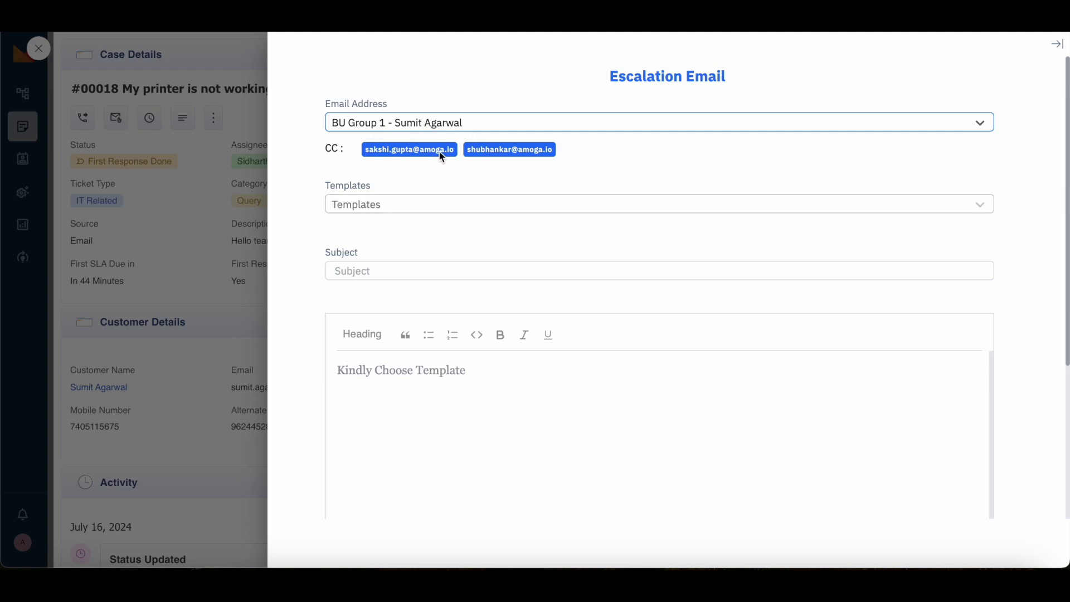
Step: Send the escalation with the First Escalation template, then read it in the ticket and Outlook
left_click(411, 204)
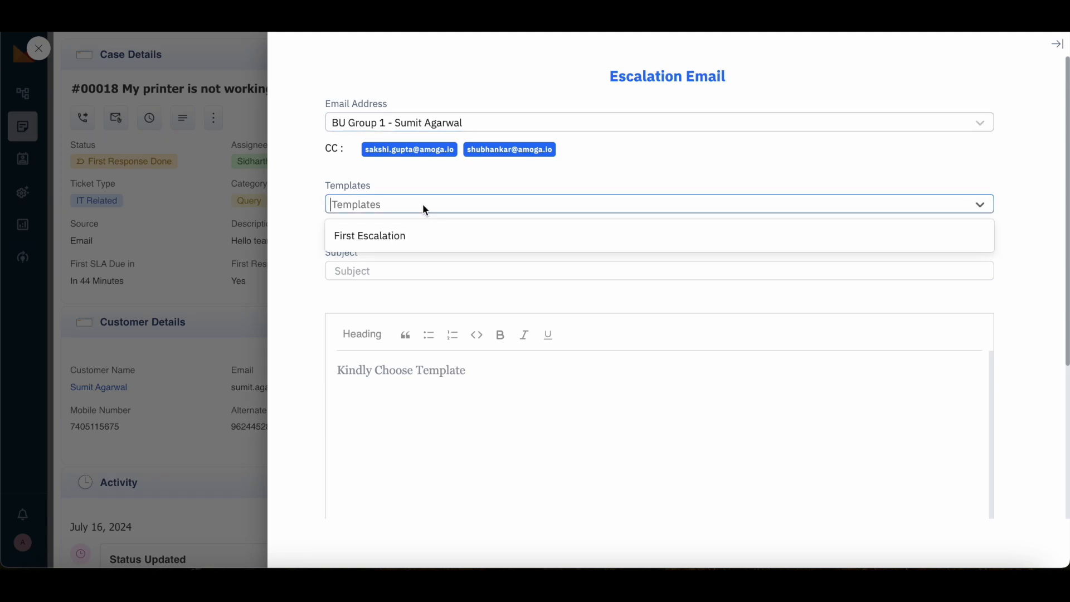
left_click(404, 234)
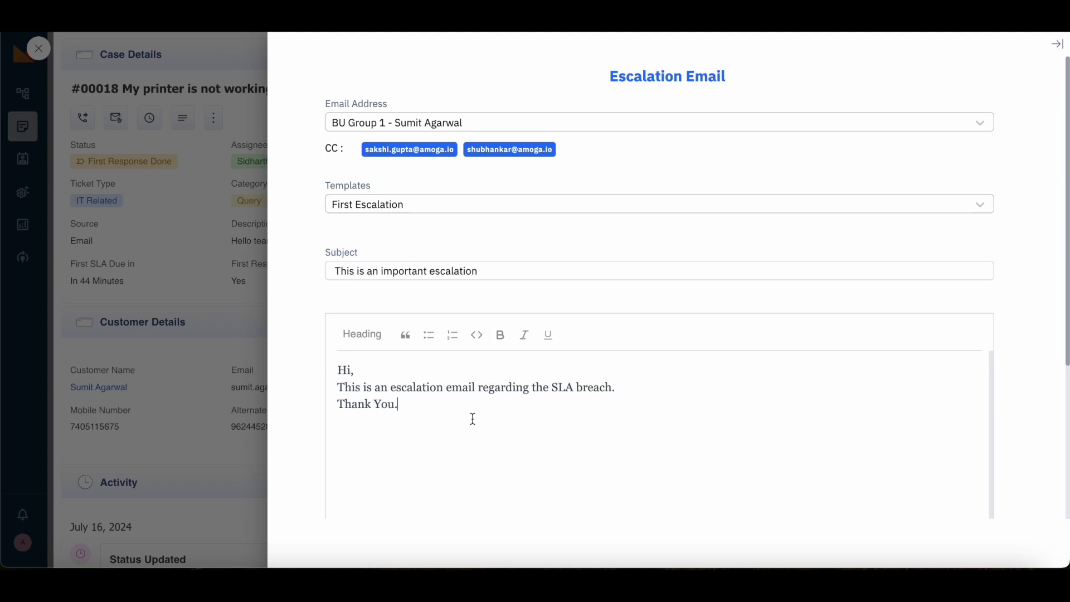
scroll(483, 410, "down", 3)
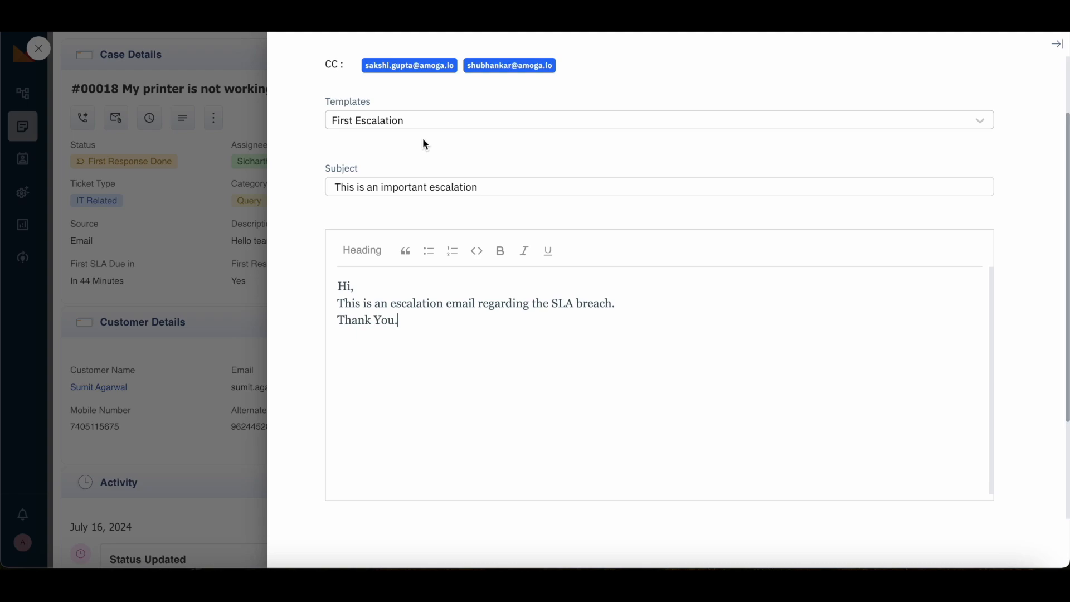
scroll(435, 309, "down", 3)
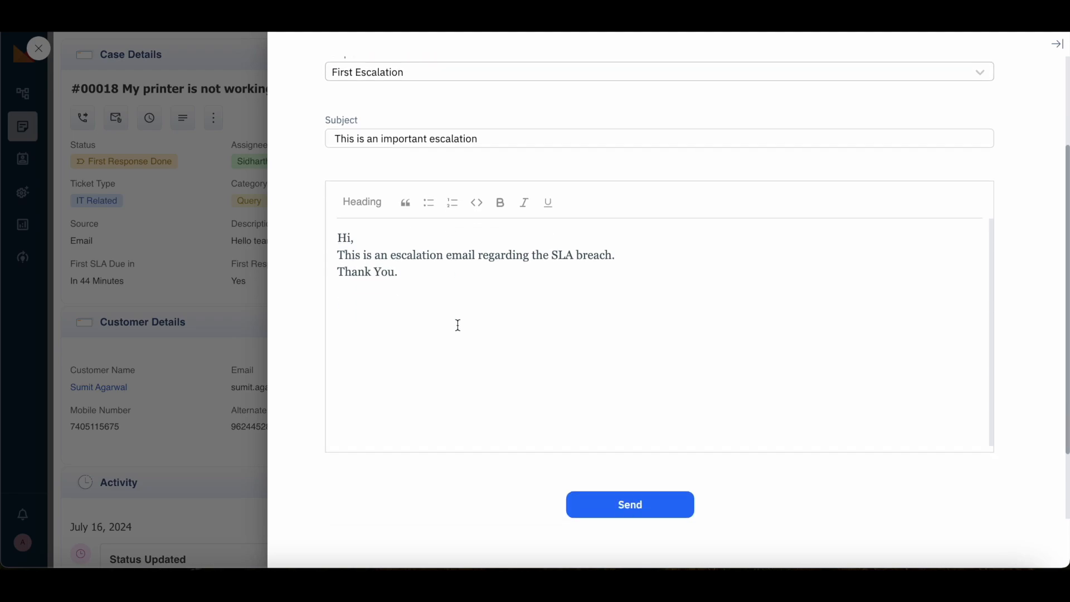
left_click(626, 471)
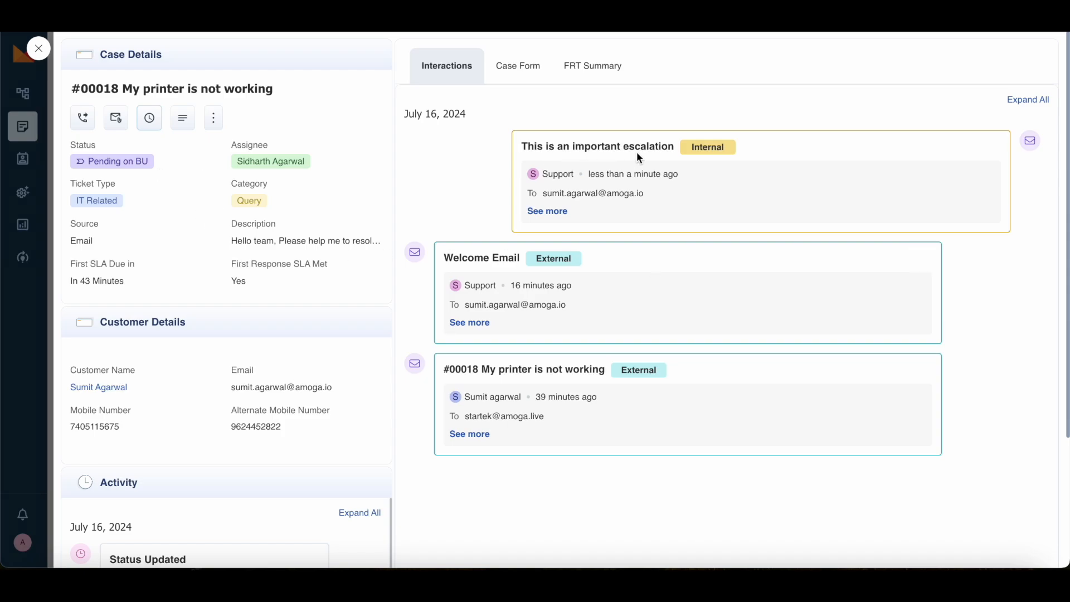
left_click(560, 211)
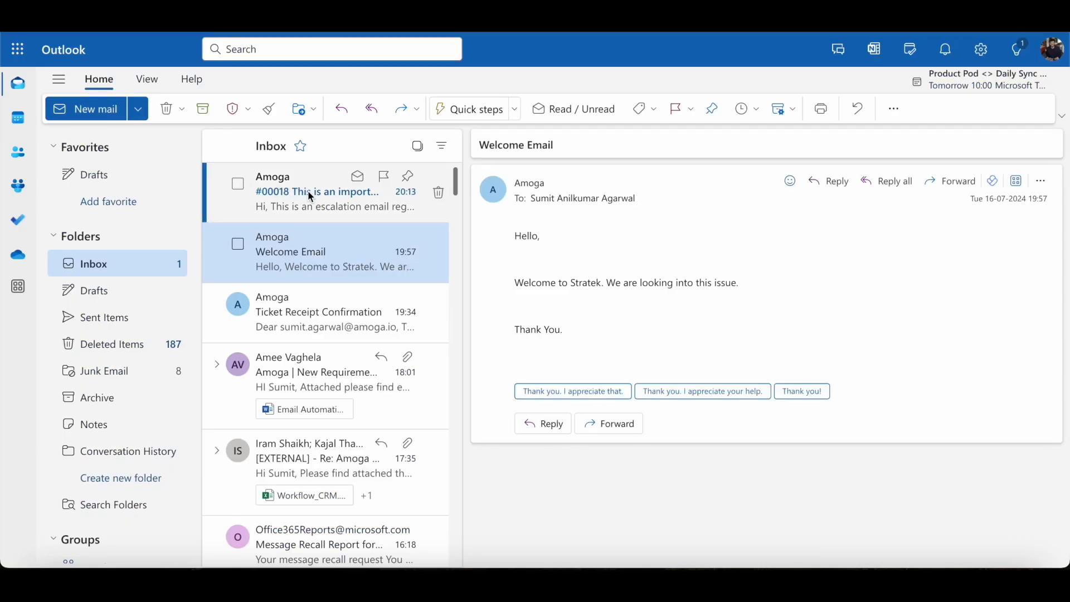
left_click(308, 190)
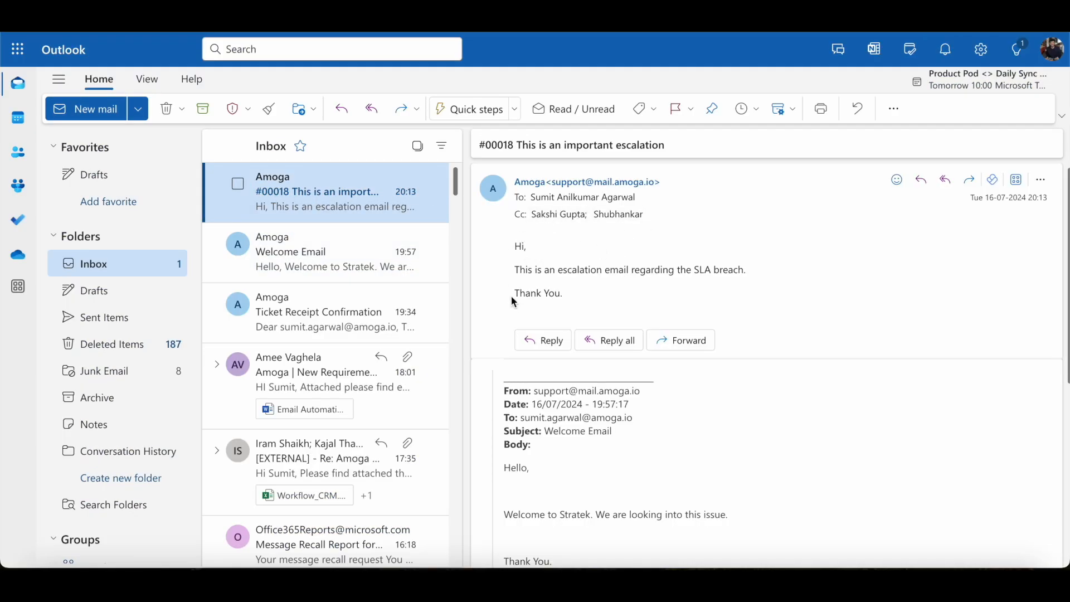
scroll(740, 292, "down", 5)
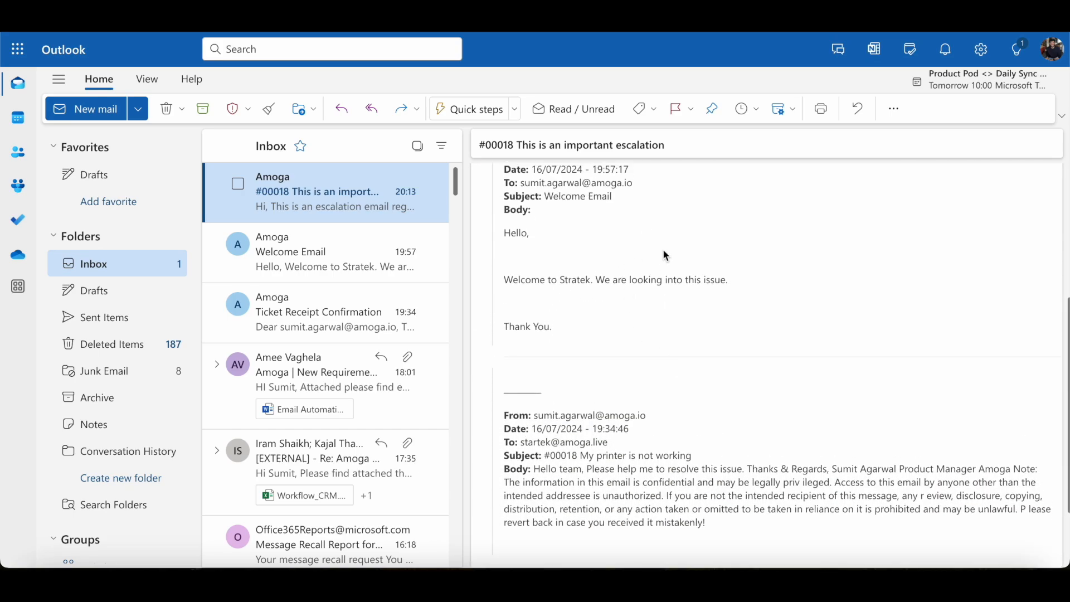
scroll(664, 249, "up", 2)
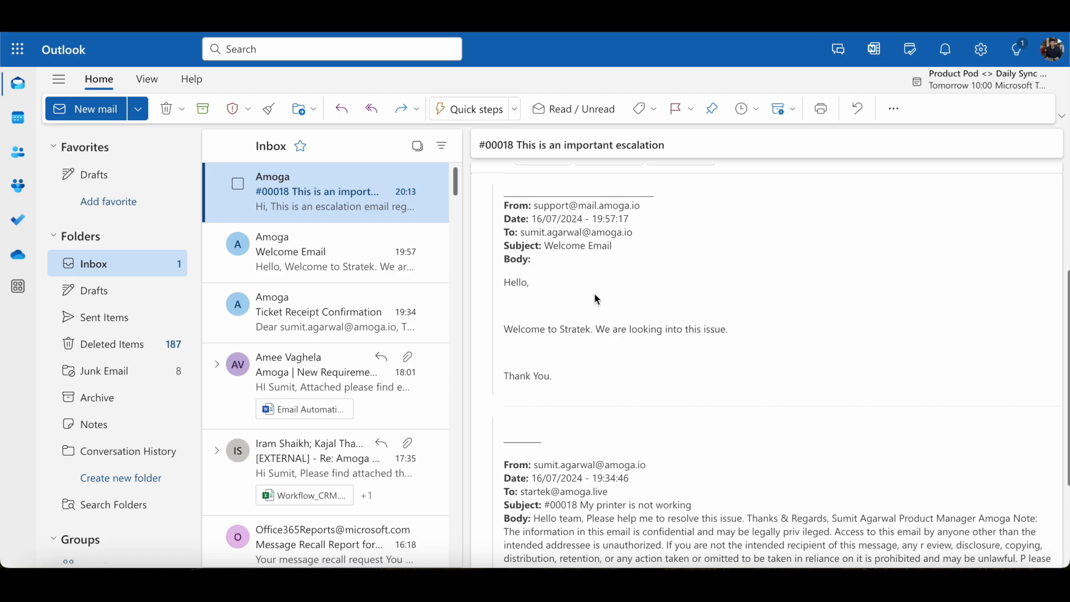
scroll(597, 300, "down", 3)
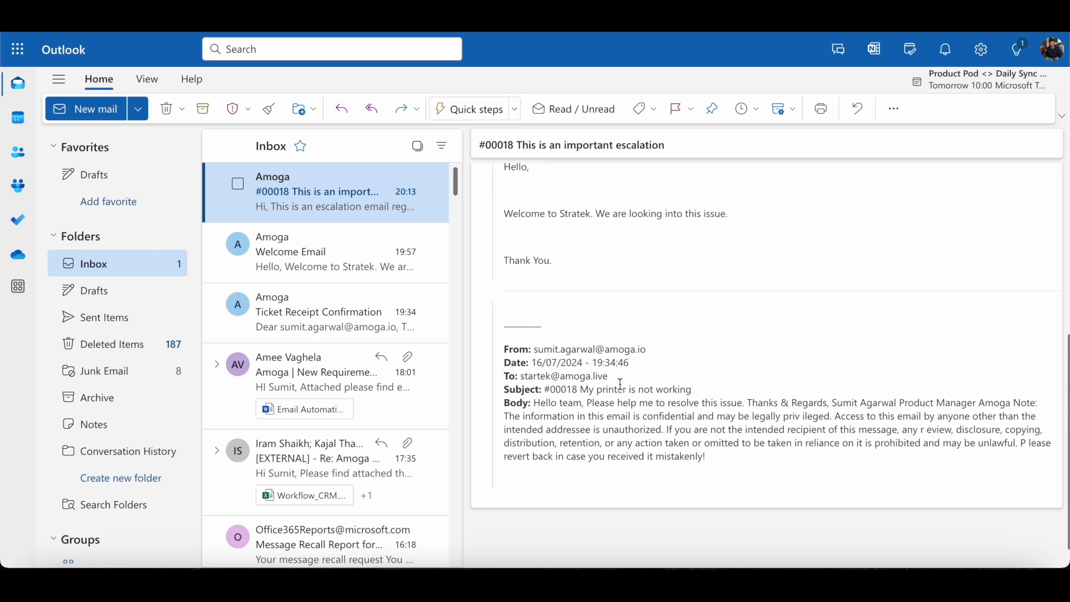
scroll(619, 384, "up", 1)
scroll(731, 300, "up", 5)
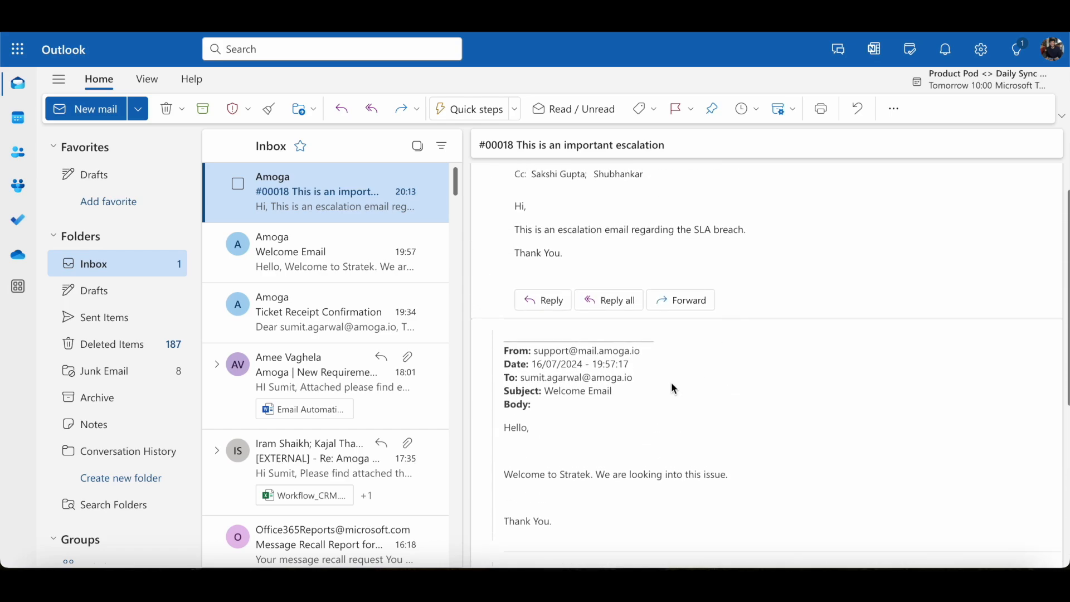
scroll(671, 382, "up", 1)
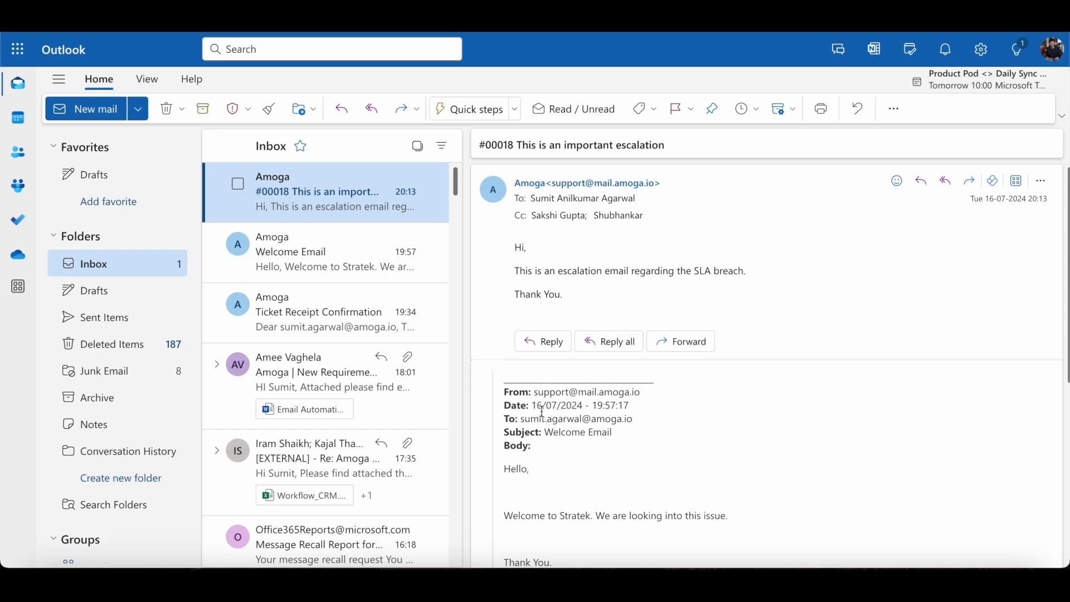
Step: Reply to escalation #00018 with 'I have looked into this issue.' and send it
left_click(540, 346)
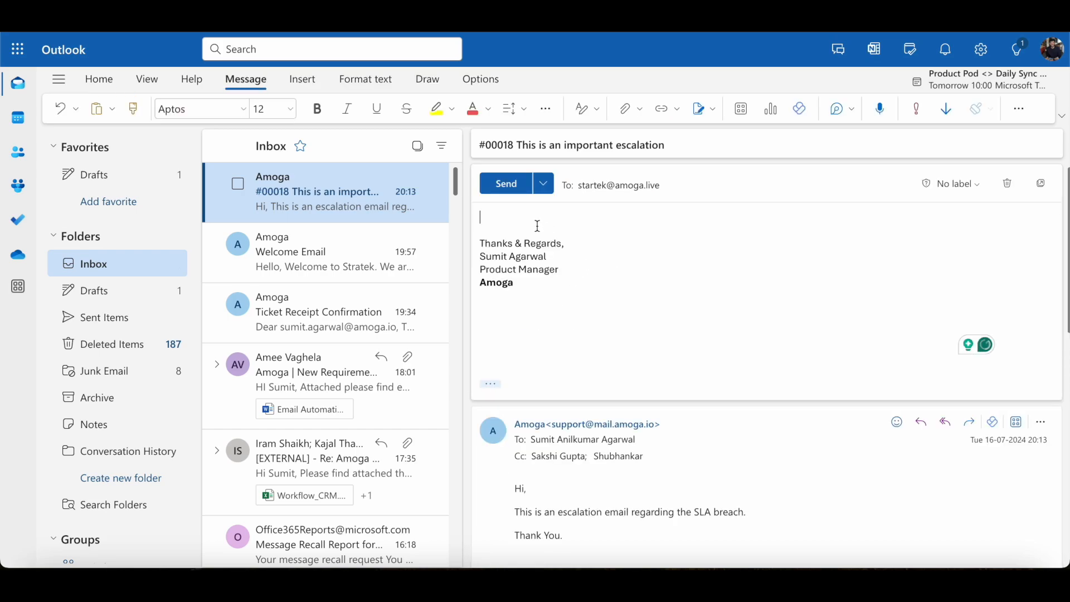
type("I have")
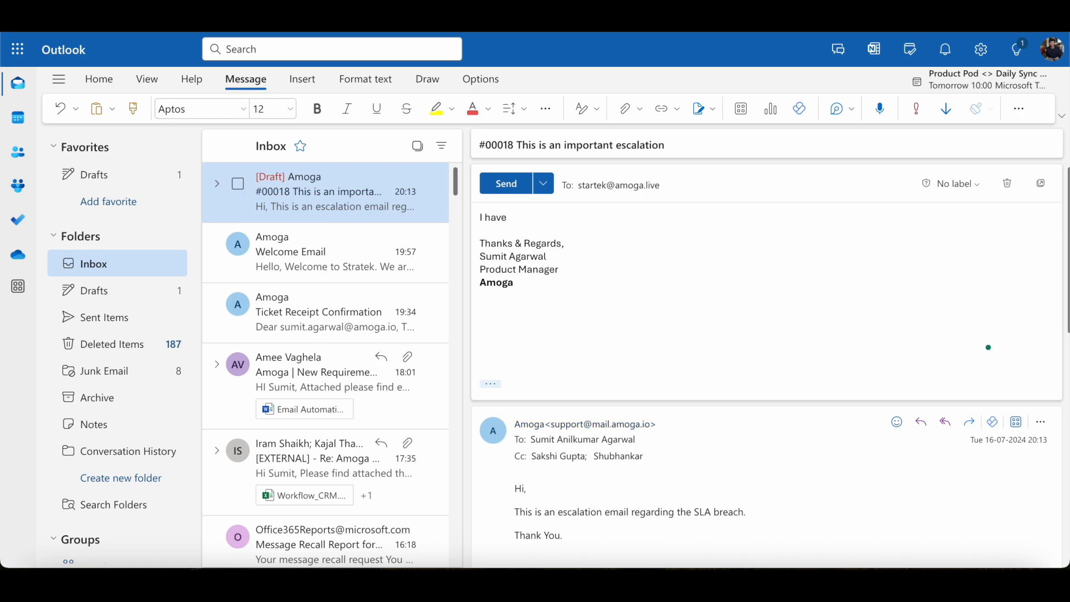
key("BackSpace")
key("BackSpace")
key("BackSpace")
type("looked into thi")
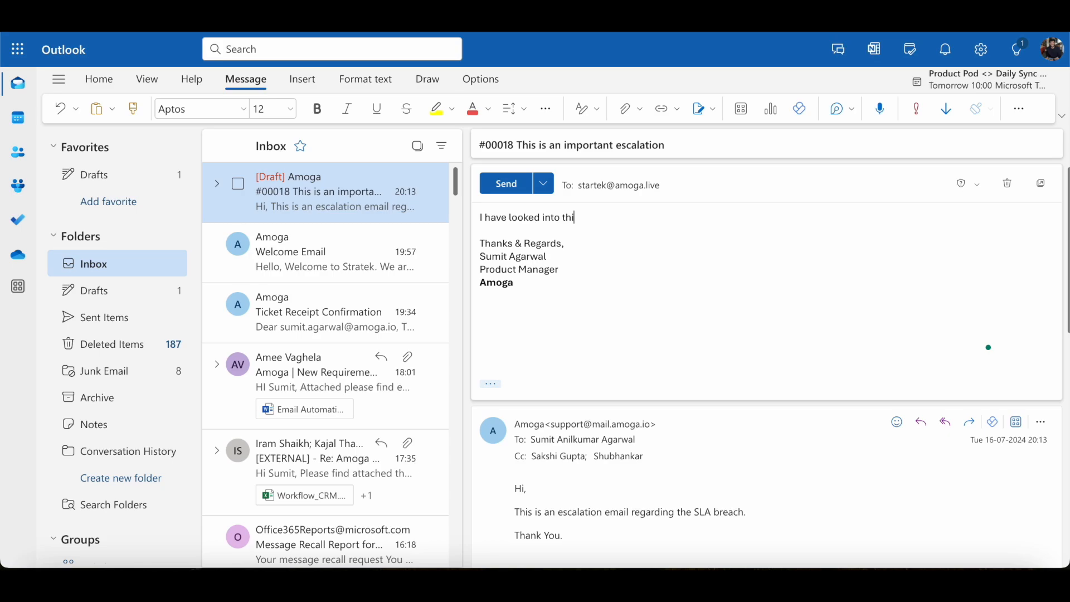
type("s issue.")
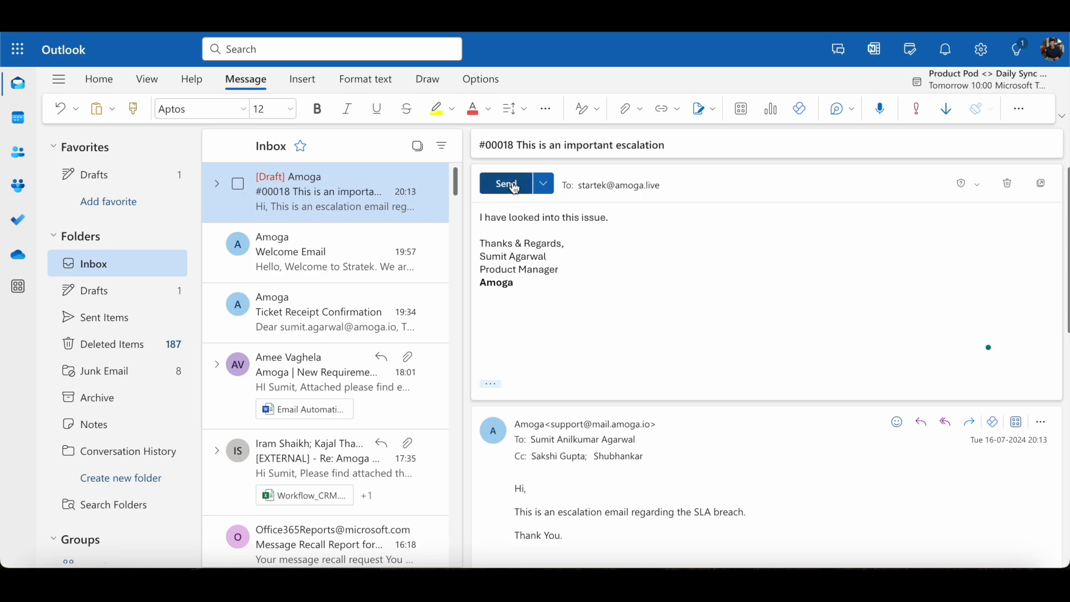
left_click(514, 186)
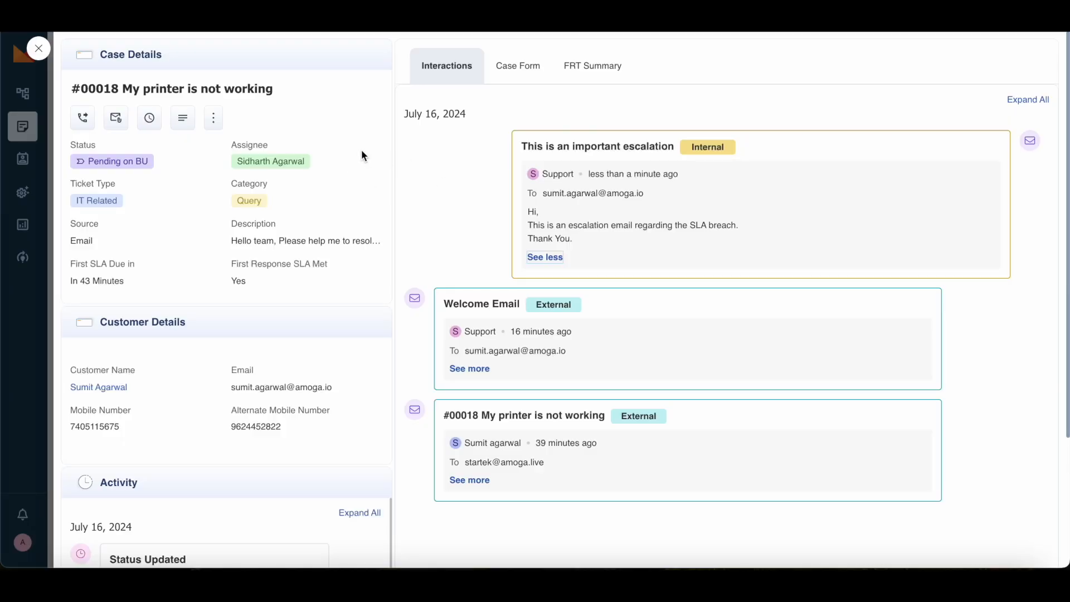
Step: Close ticket #00018 and switch the ticket list to the Agent View
left_click(39, 53)
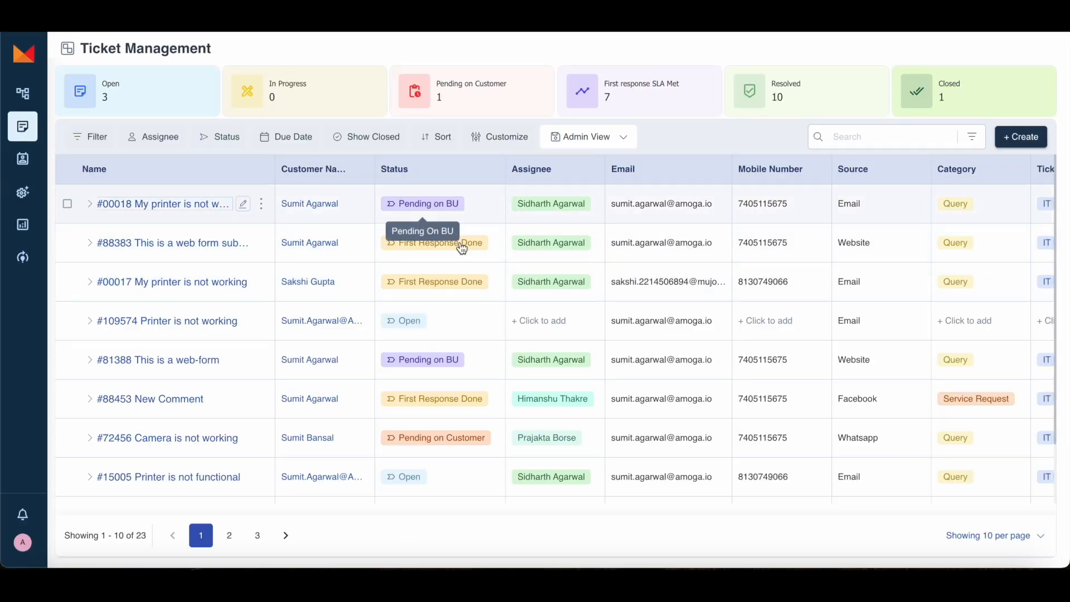
scroll(791, 252, "right", 3)
scroll(792, 252, "left", 3)
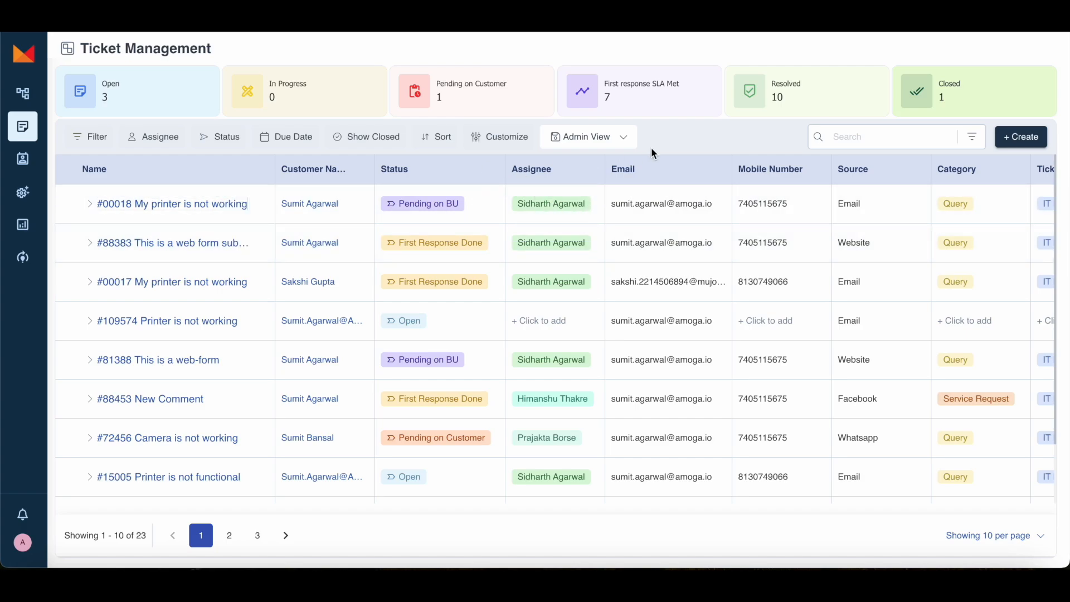
left_click(602, 144)
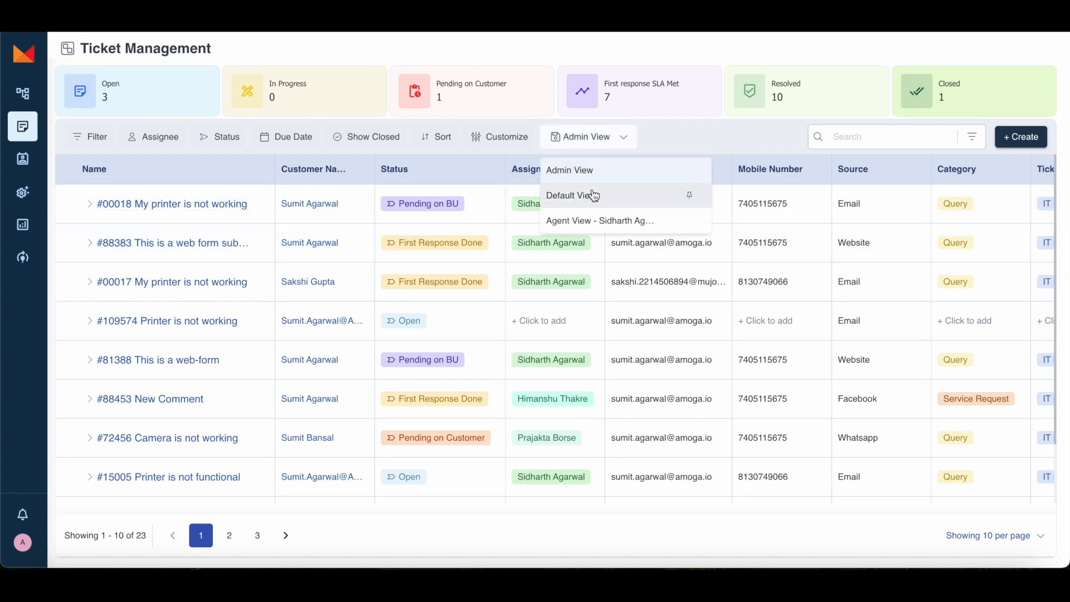
left_click(590, 221)
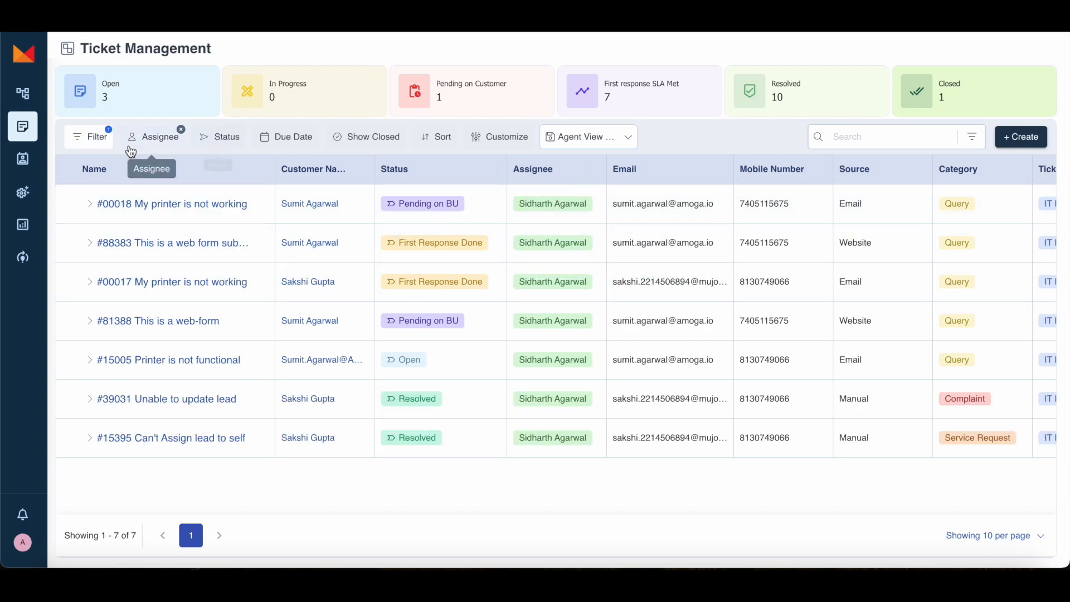
Step: Save Agent View's status filter without Pending On BU and Pending On Customer, then return to Admin View
left_click(219, 136)
left_click(330, 192)
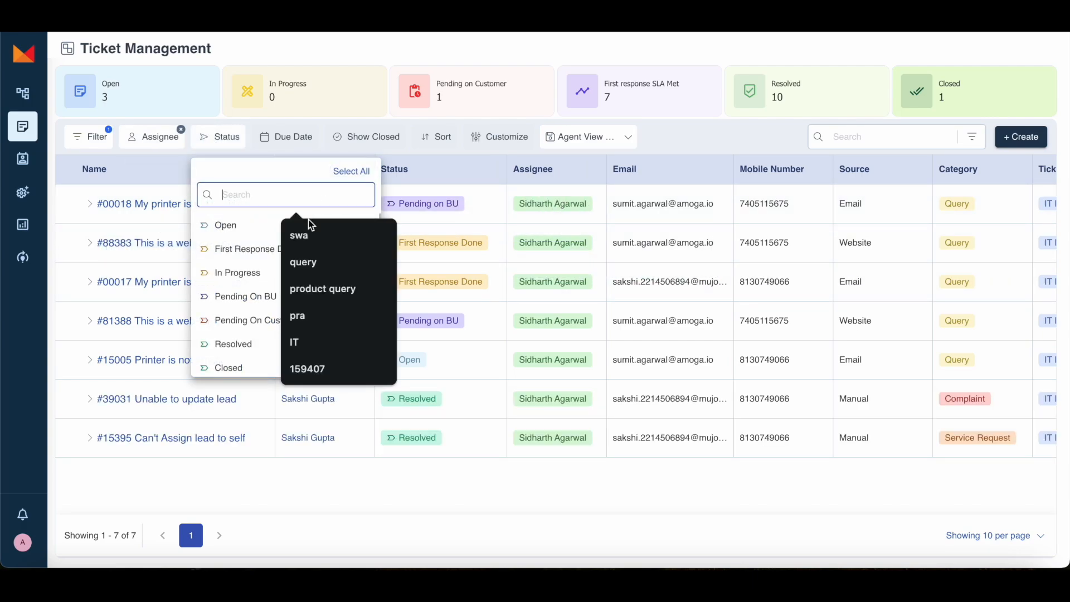
left_click(344, 177)
left_click(344, 177)
left_click(359, 296)
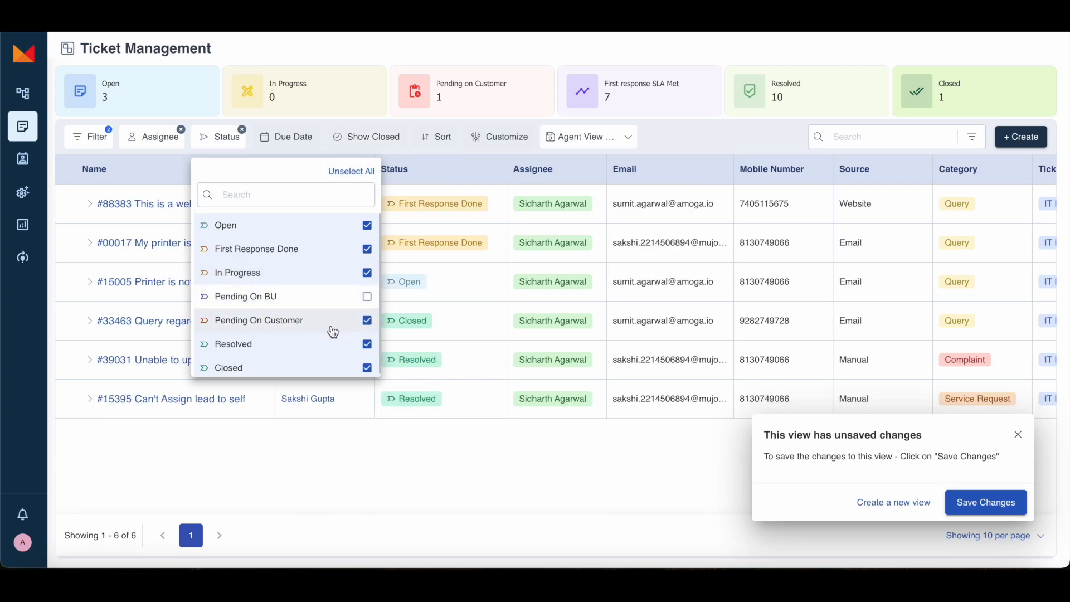
left_click(353, 326)
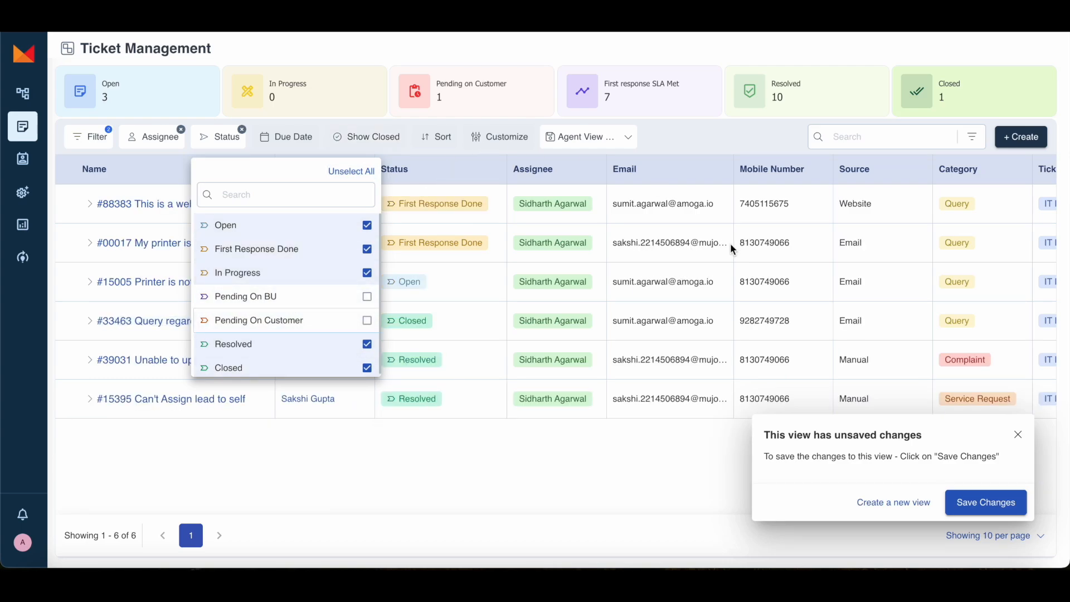
left_click(977, 502)
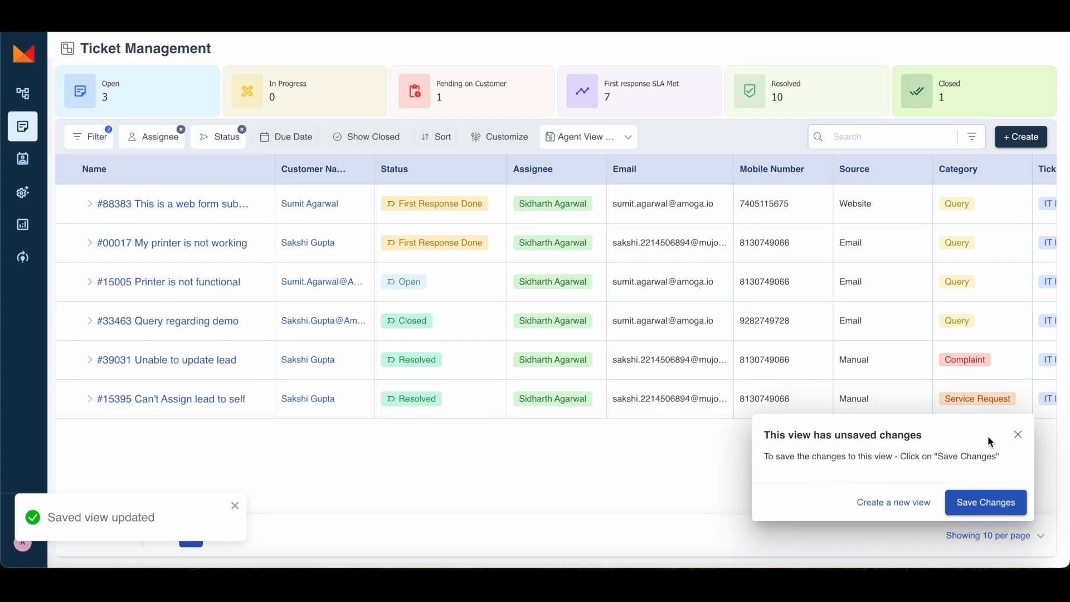
left_click(1018, 434)
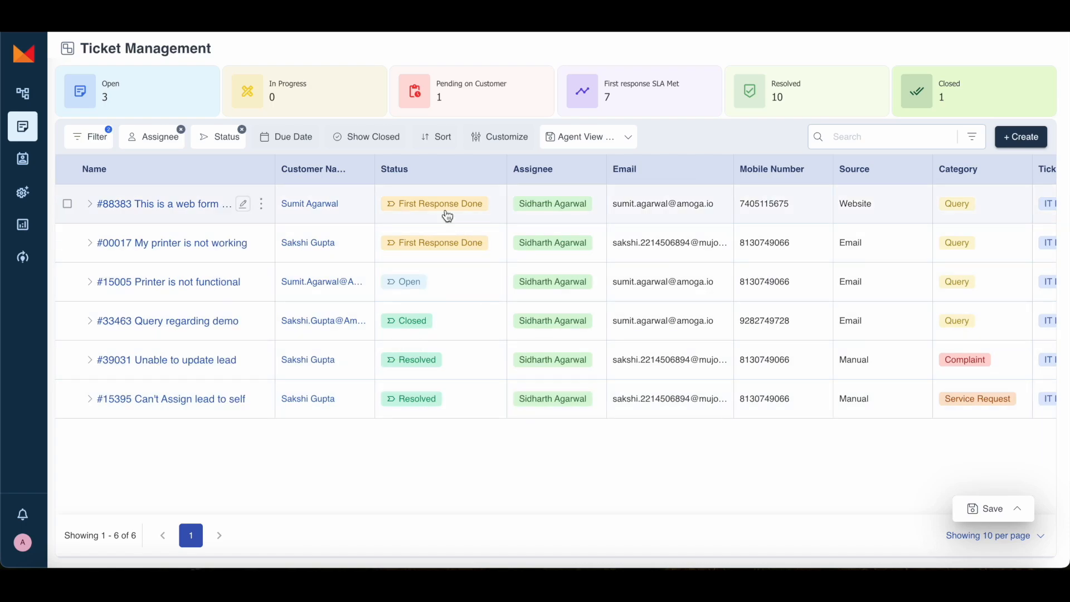
left_click(614, 137)
left_click(650, 210)
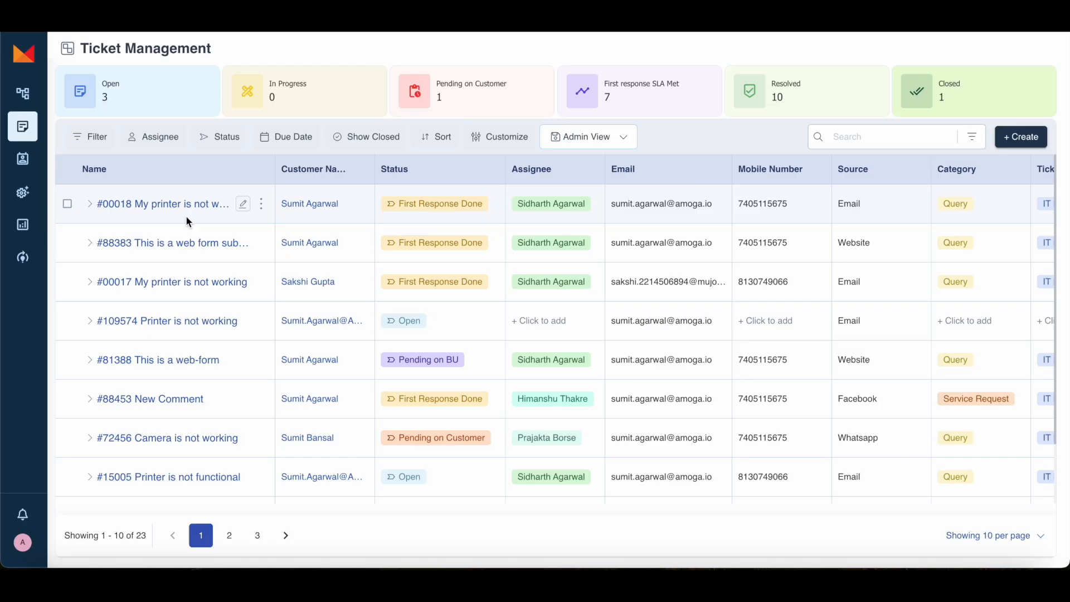
left_click(172, 205)
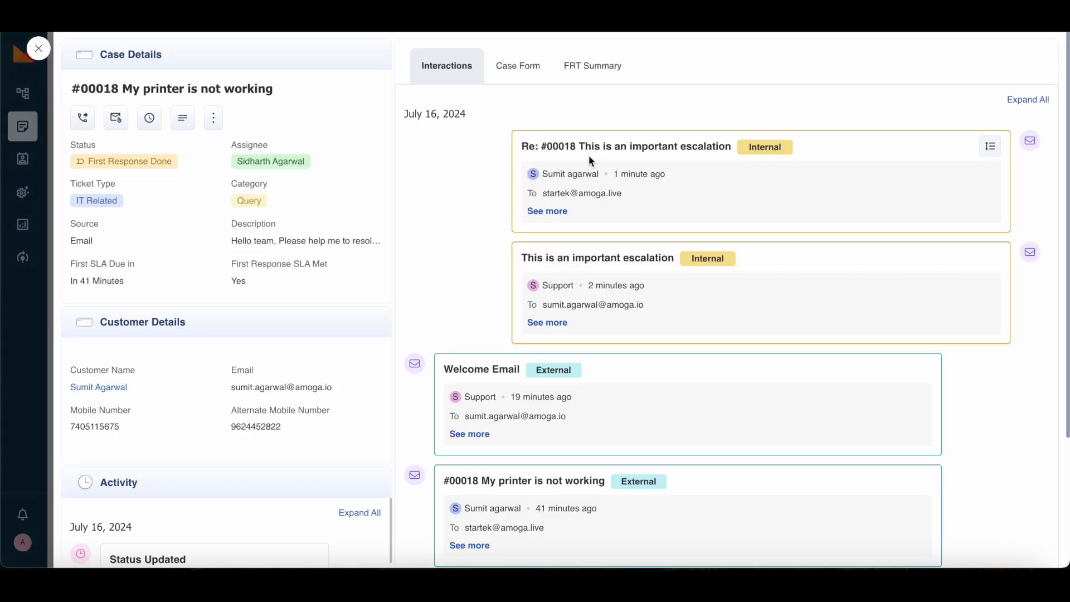
left_click(548, 211)
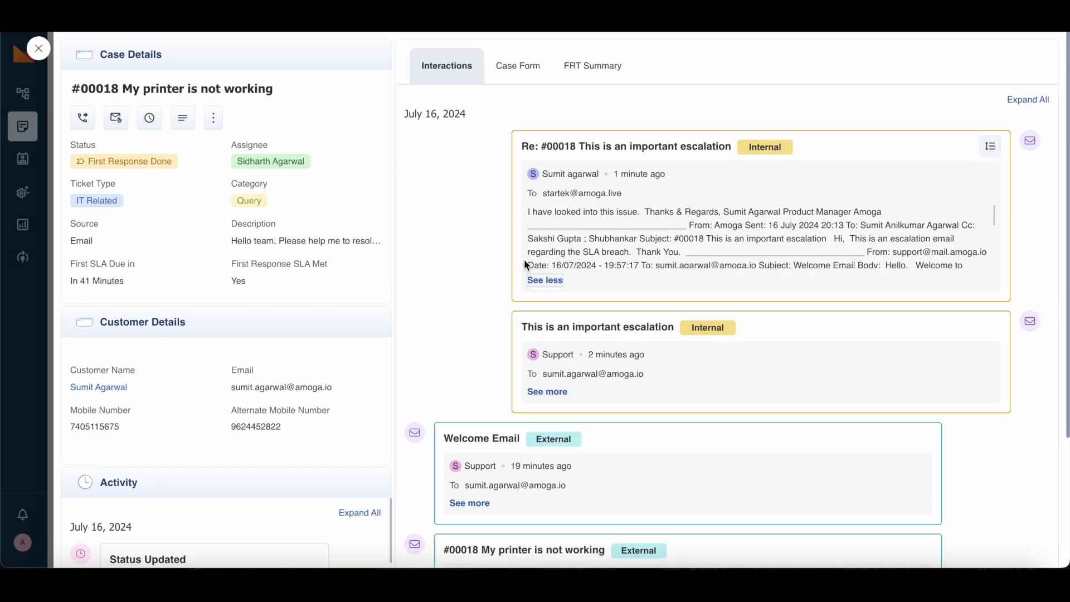
left_click(544, 280)
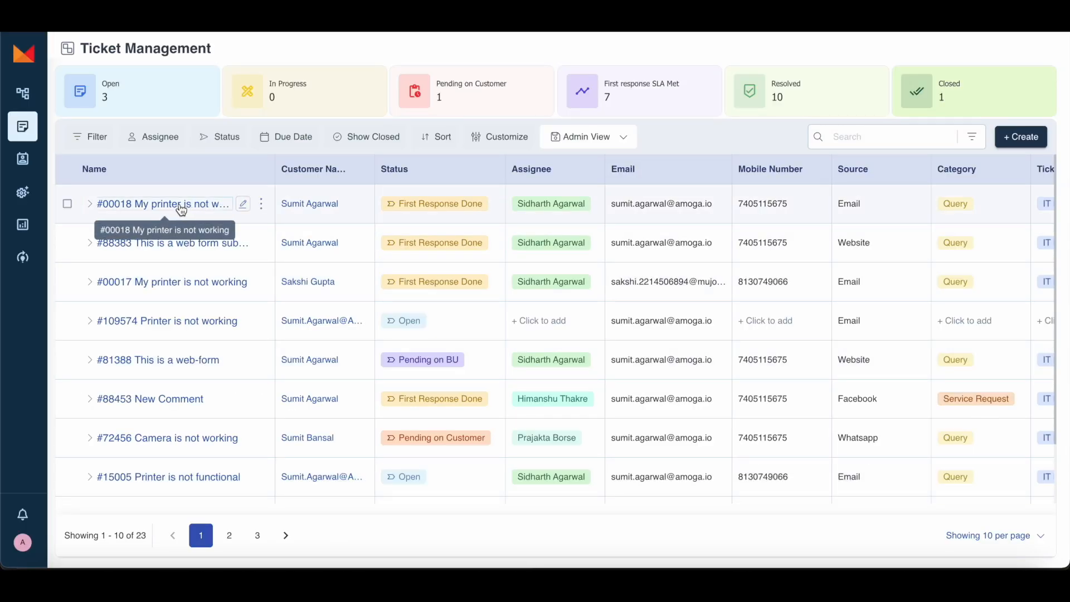
Step: Send an Escalation Notes template note on ticket #00018 saying the escalation was sorted
left_click(181, 209)
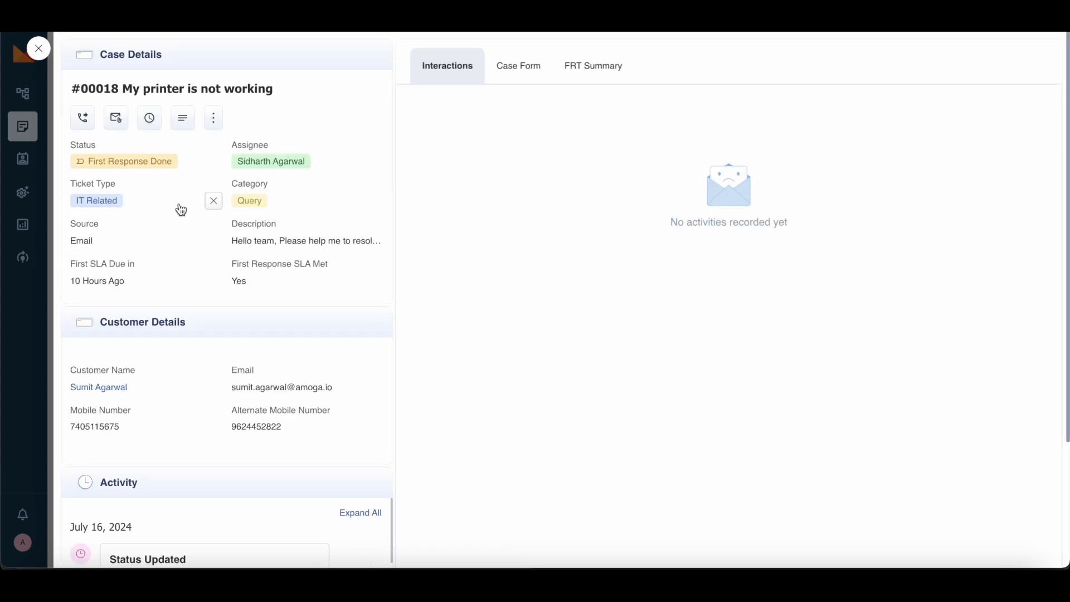
left_click(185, 119)
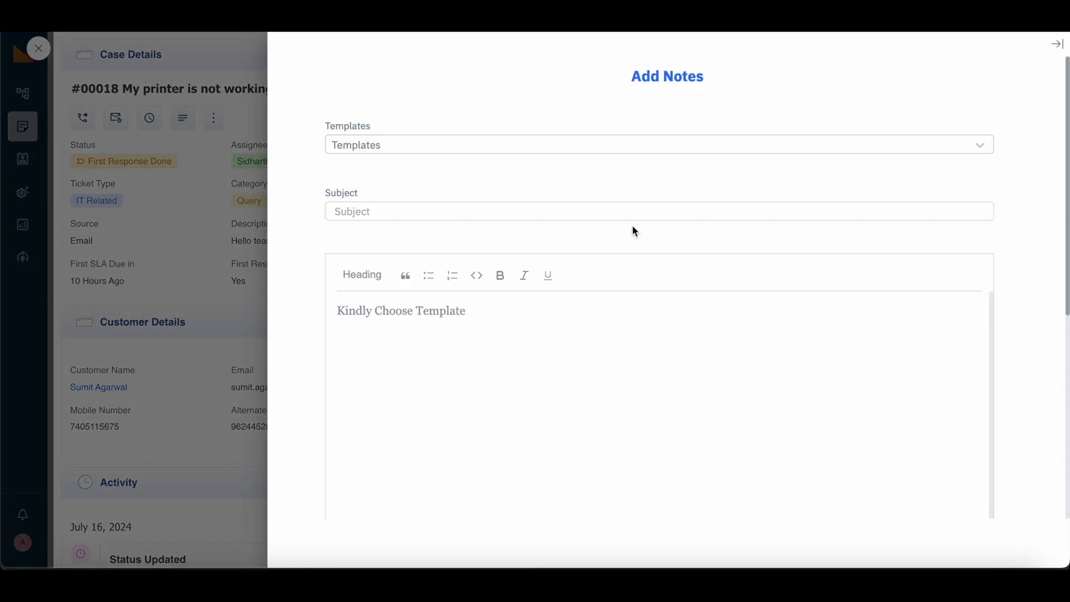
left_click(527, 152)
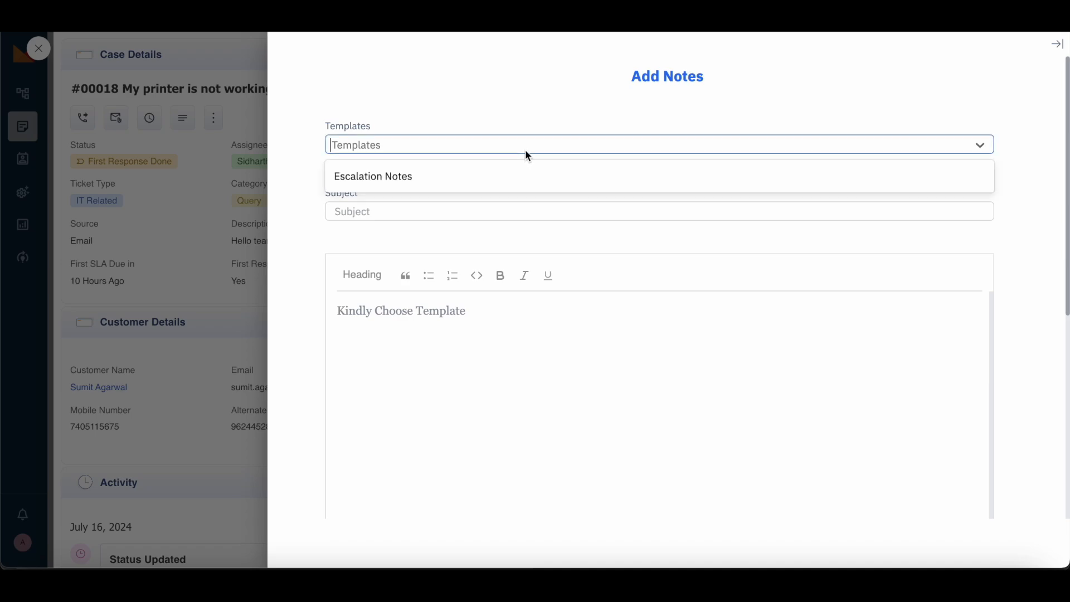
left_click(491, 175)
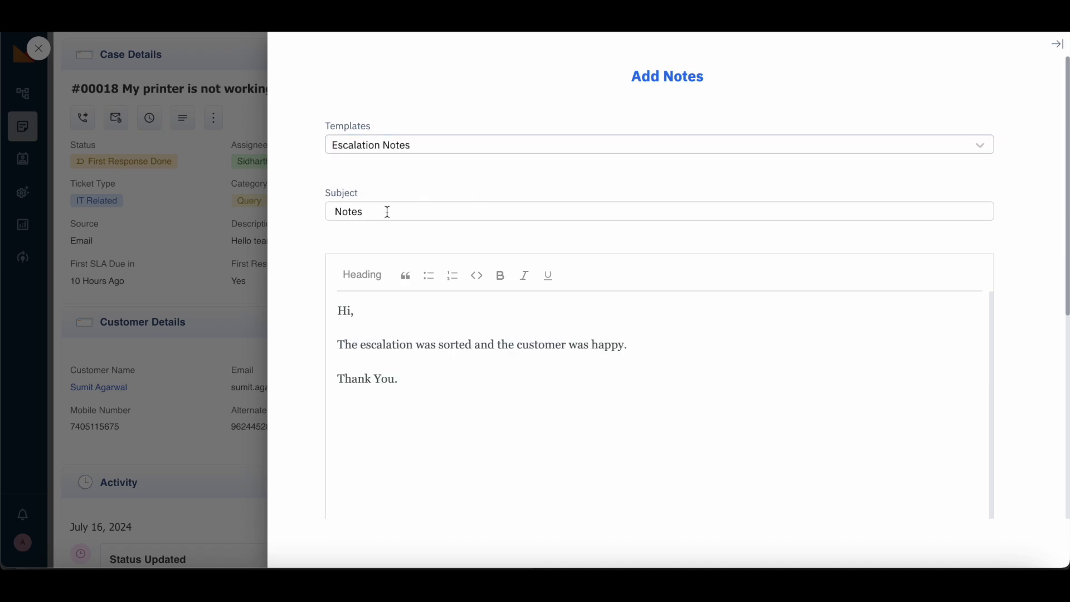
scroll(476, 347, "down", 2)
left_click(663, 265)
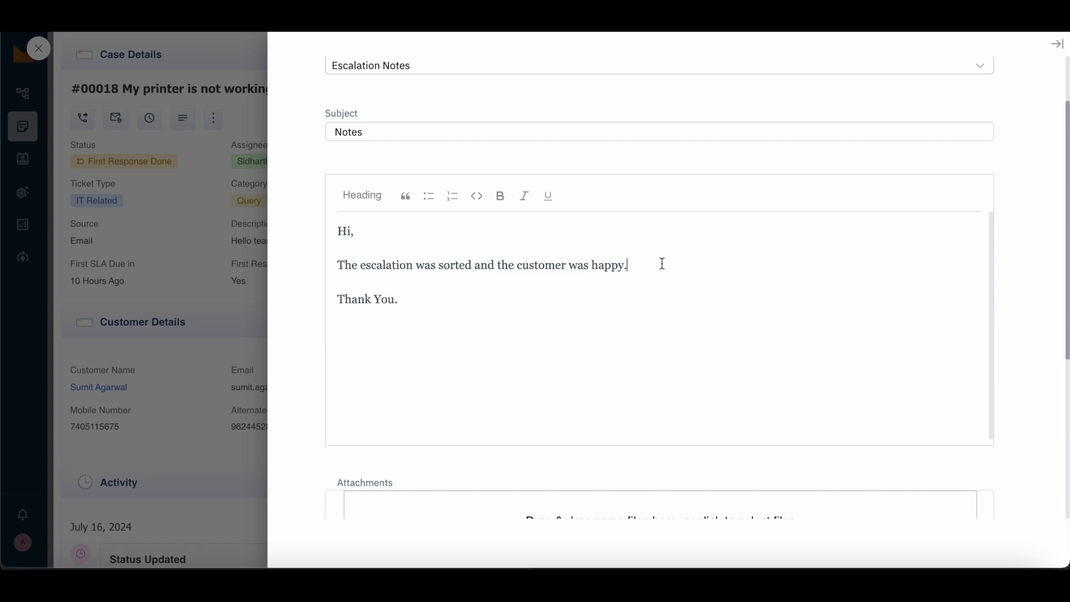
scroll(672, 269, "down", 5)
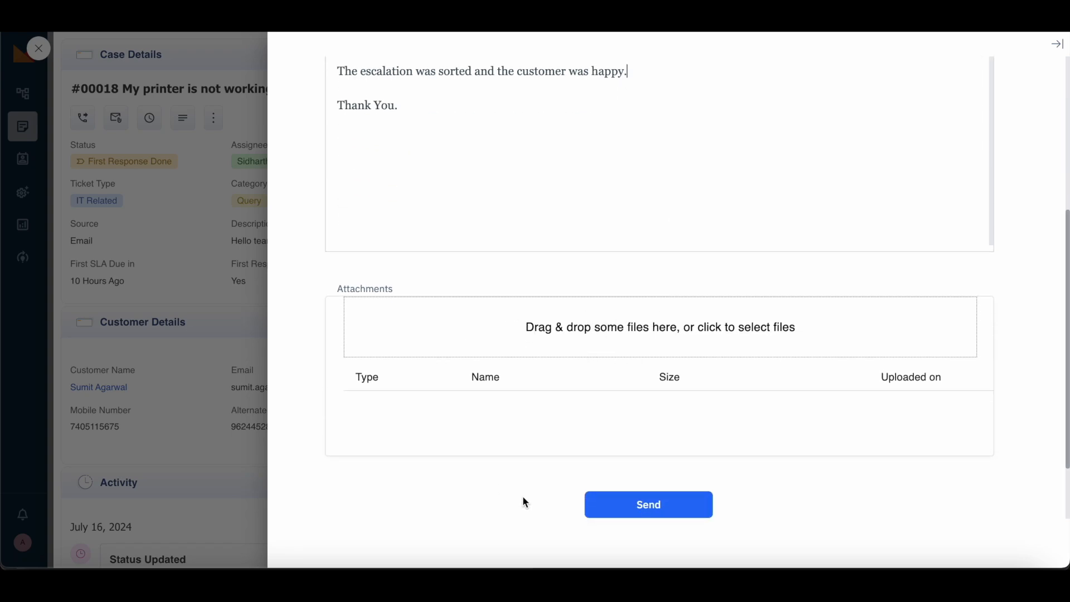
left_click(662, 509)
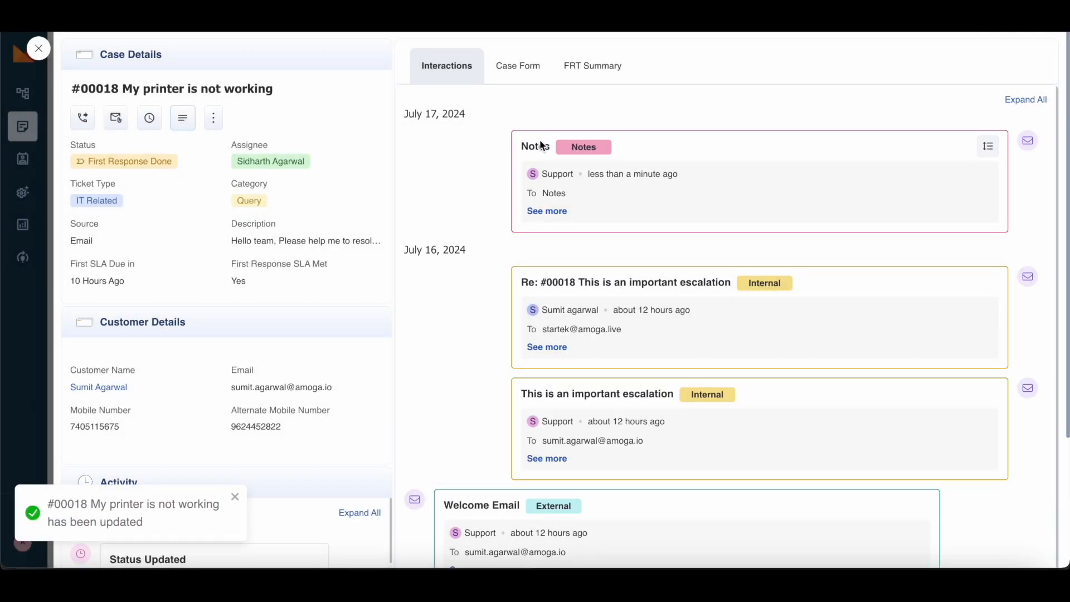
Step: Expand the new Notes entry on ticket #00018 and scroll through its timeline
mouse_move(622, 214)
left_click(564, 213)
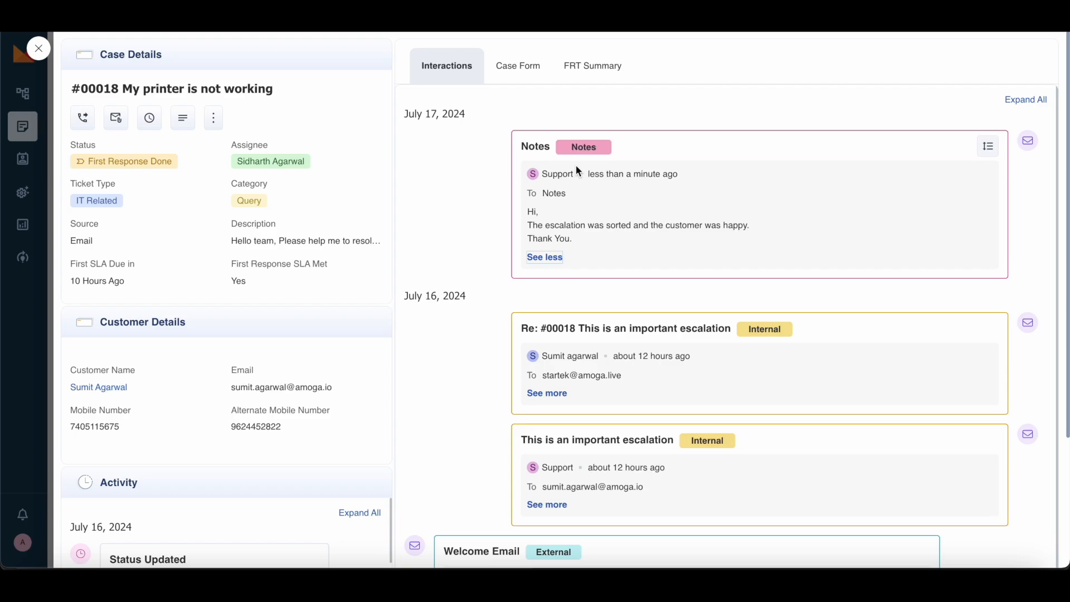
scroll(624, 300, "down", 2)
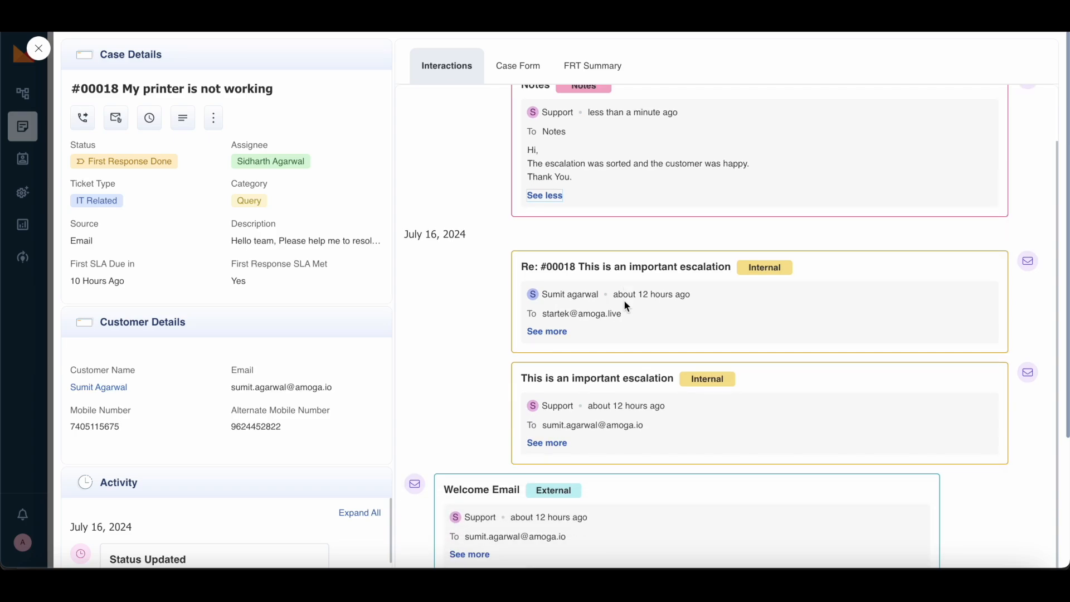
scroll(662, 387, "down", 2)
scroll(661, 387, "up", 4)
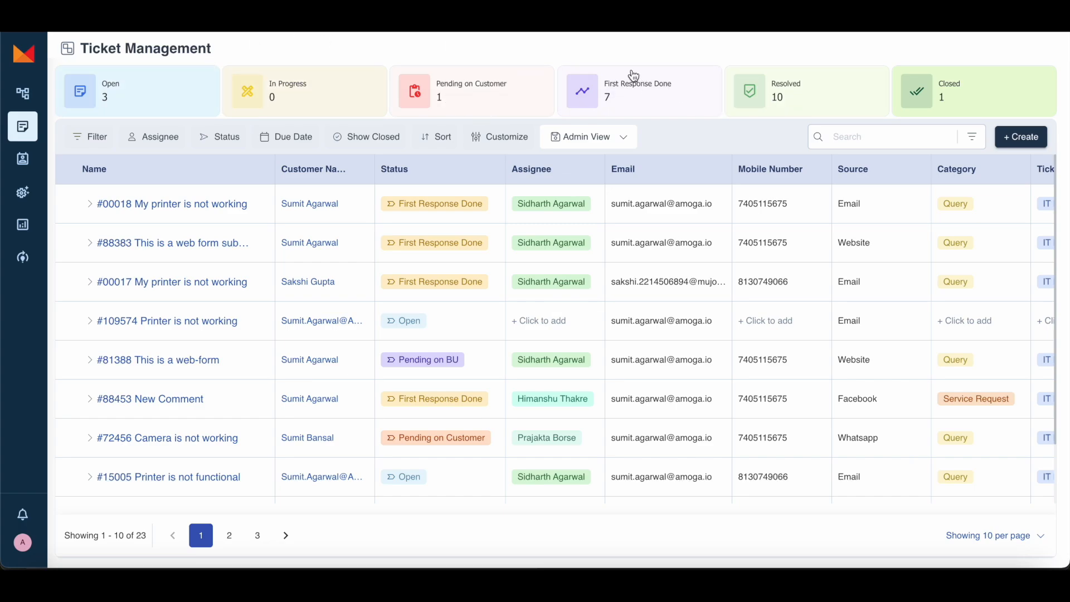
left_click(639, 88)
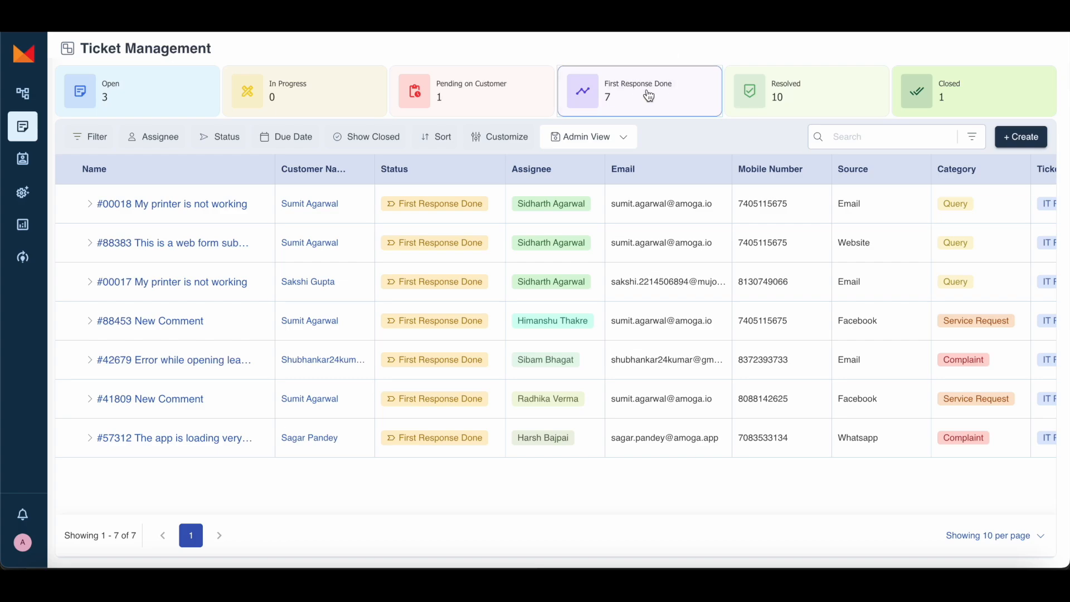
scroll(783, 343, "right", 7)
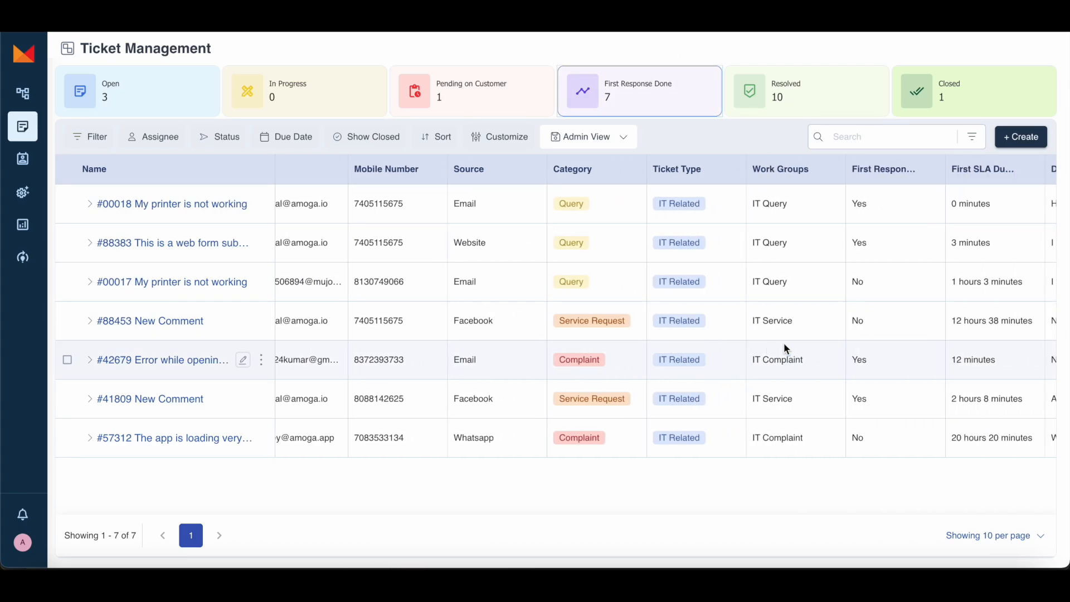
scroll(784, 343, "left", 7)
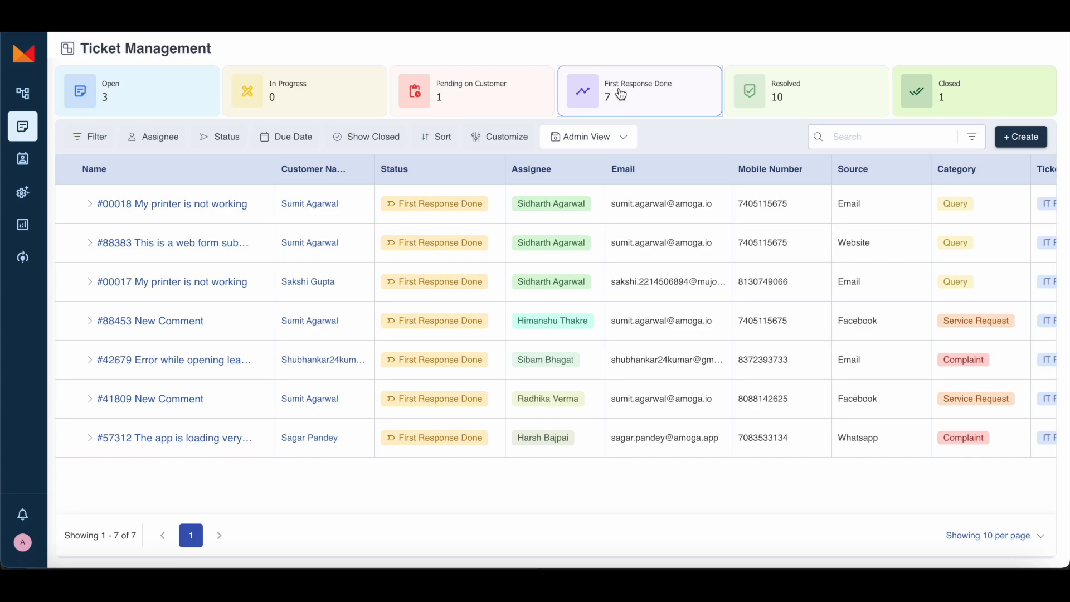
left_click(621, 95)
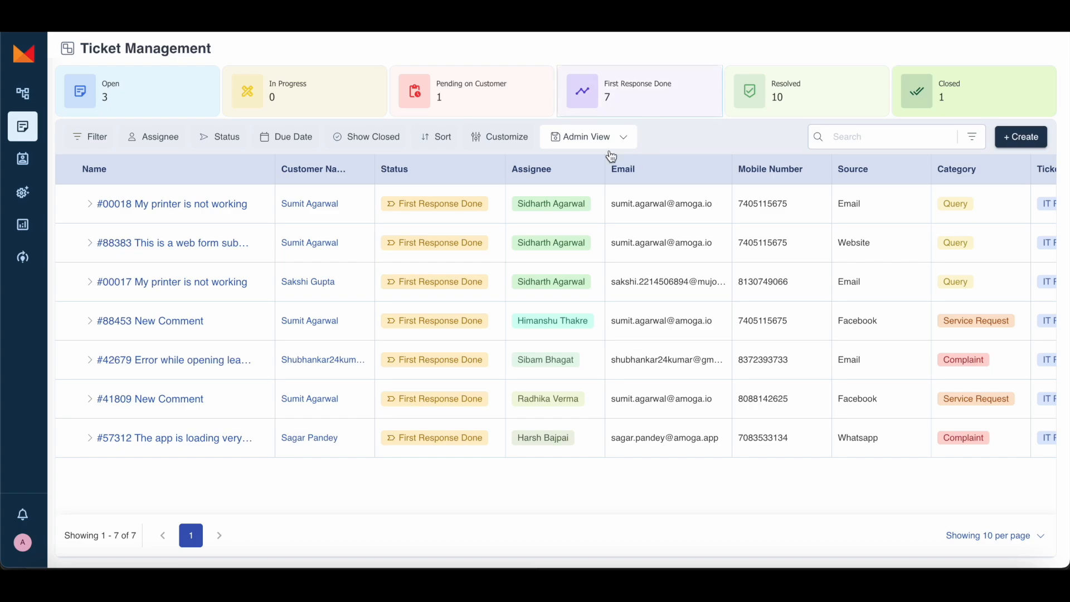
Step: Look through the list of fields the ticket search can use
left_click(868, 136)
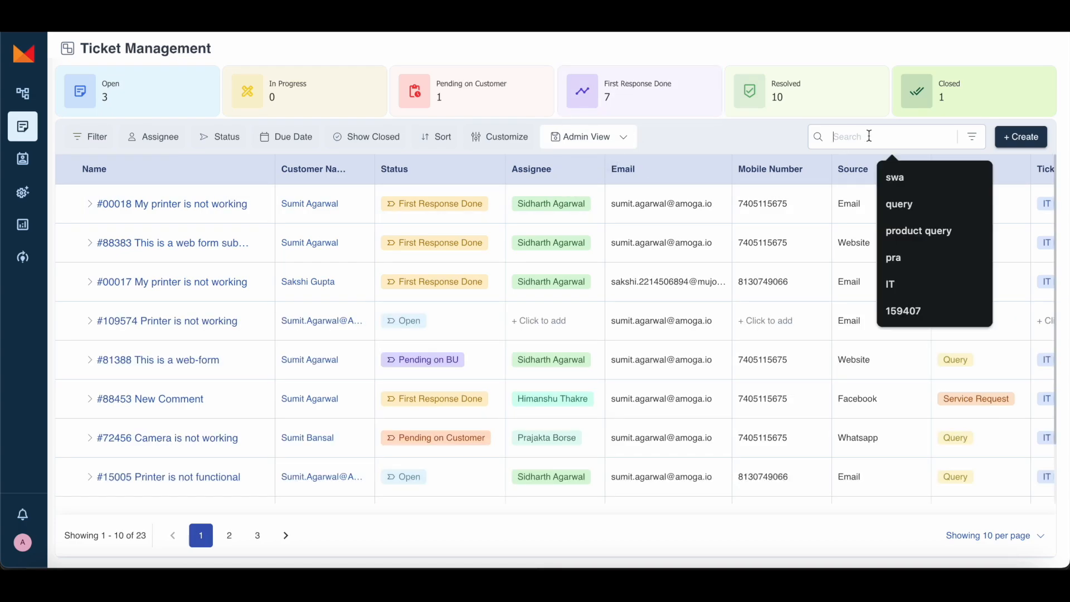
left_click(972, 136)
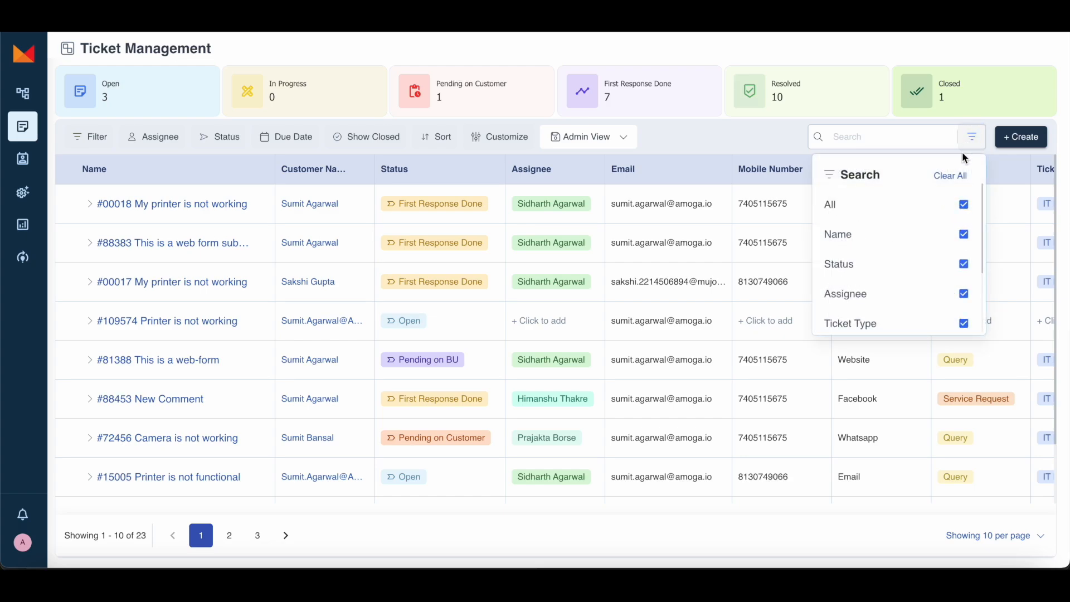
scroll(880, 250, "down", 2)
scroll(896, 228, "up", 3)
scroll(898, 237, "down", 3)
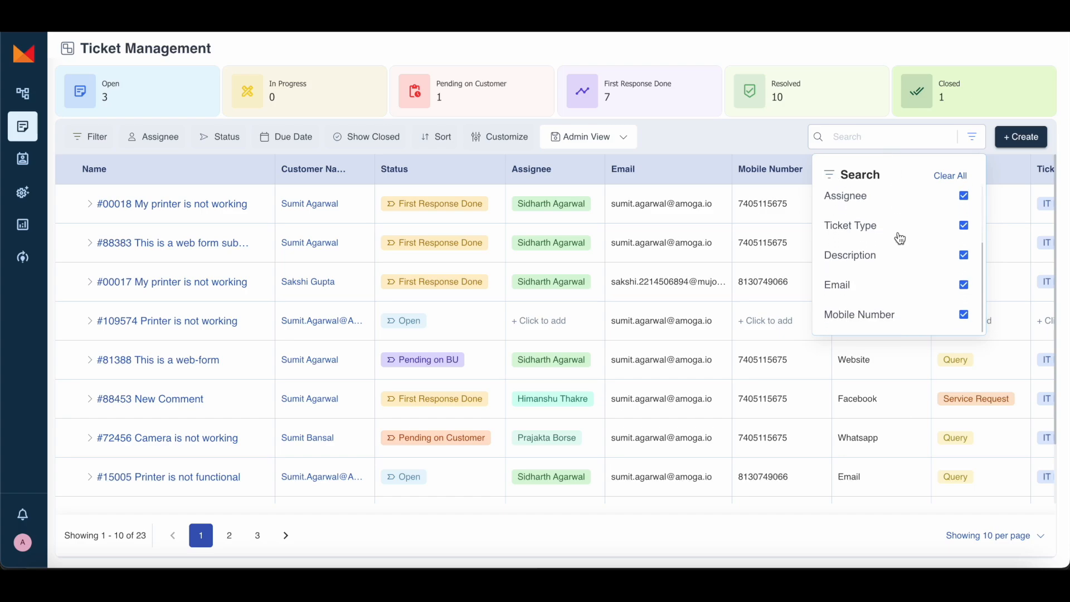
Step: Search tickets for 'Hi', then clear the search so all 23 tickets show
left_click(874, 143)
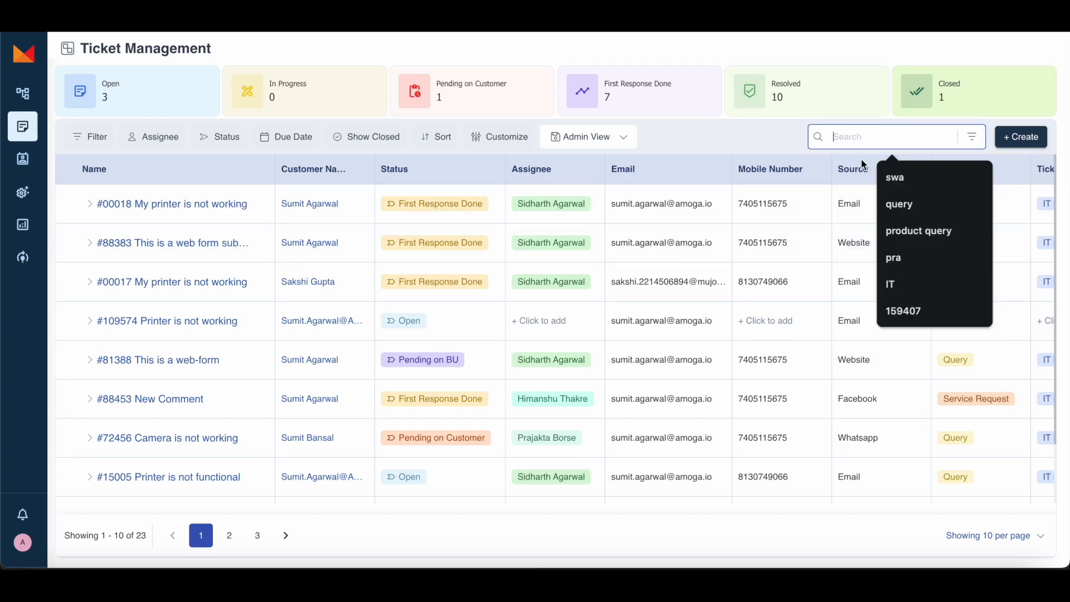
type("Hi team")
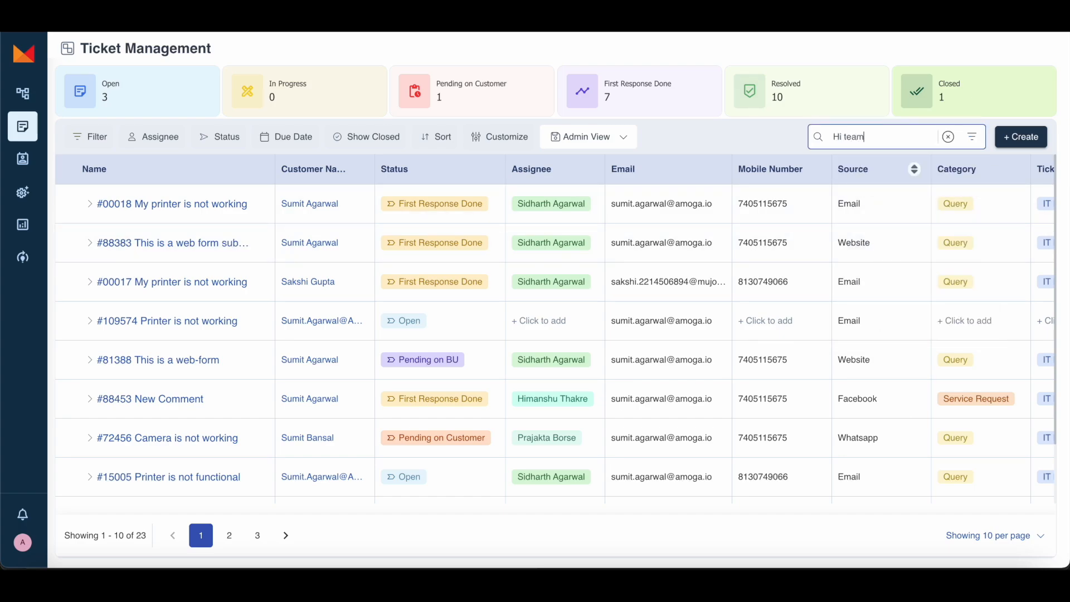
scroll(911, 224, "right", 10)
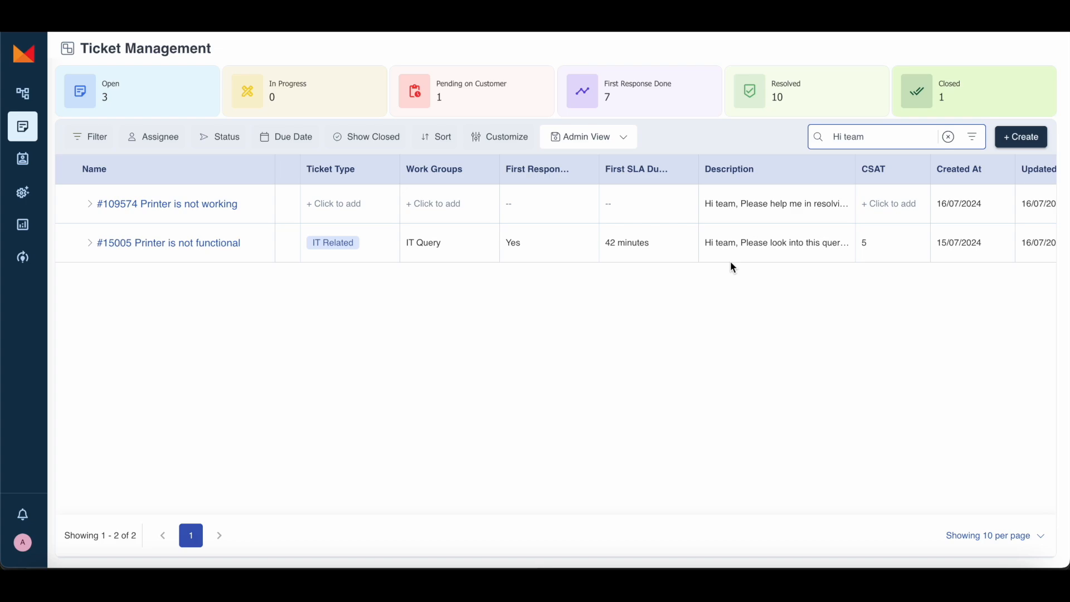
left_click(886, 142)
left_click(948, 138)
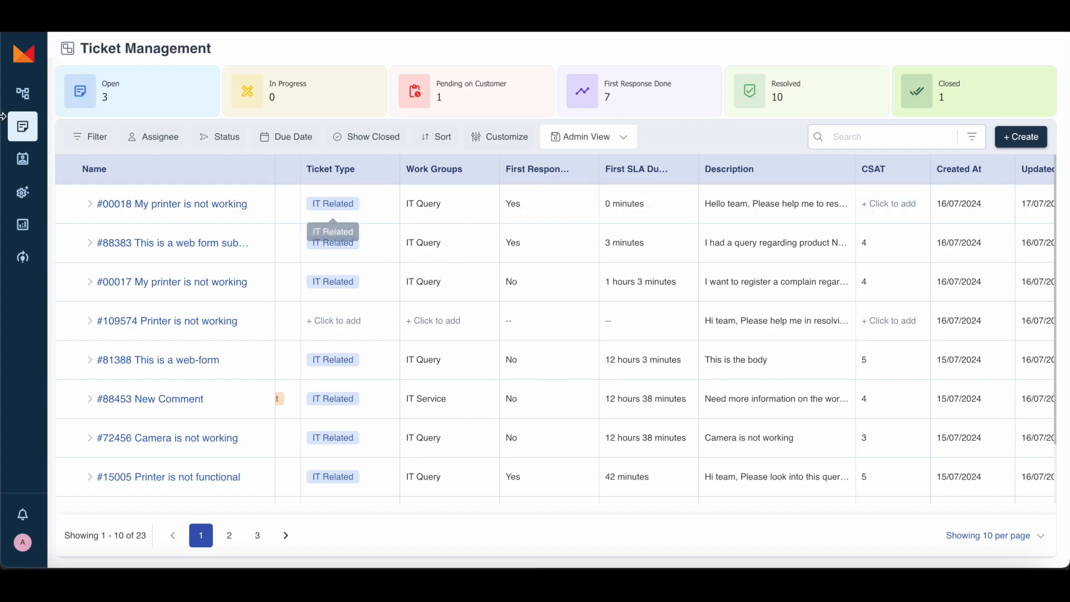
Step: Open the Work Groups page from Configurators, then the Template Configurator
mouse_move(23, 193)
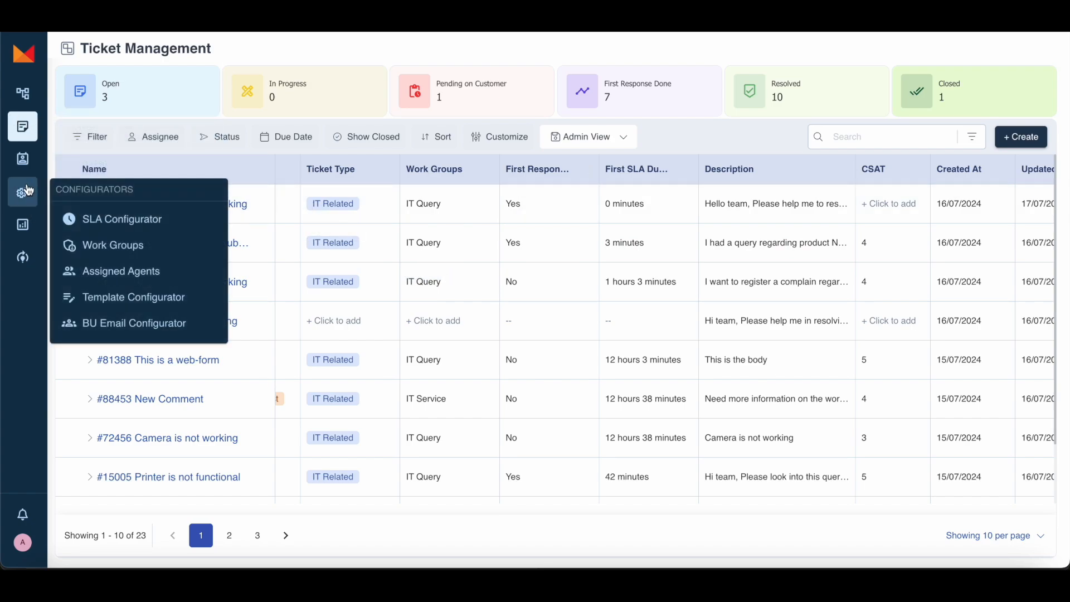
left_click(86, 241)
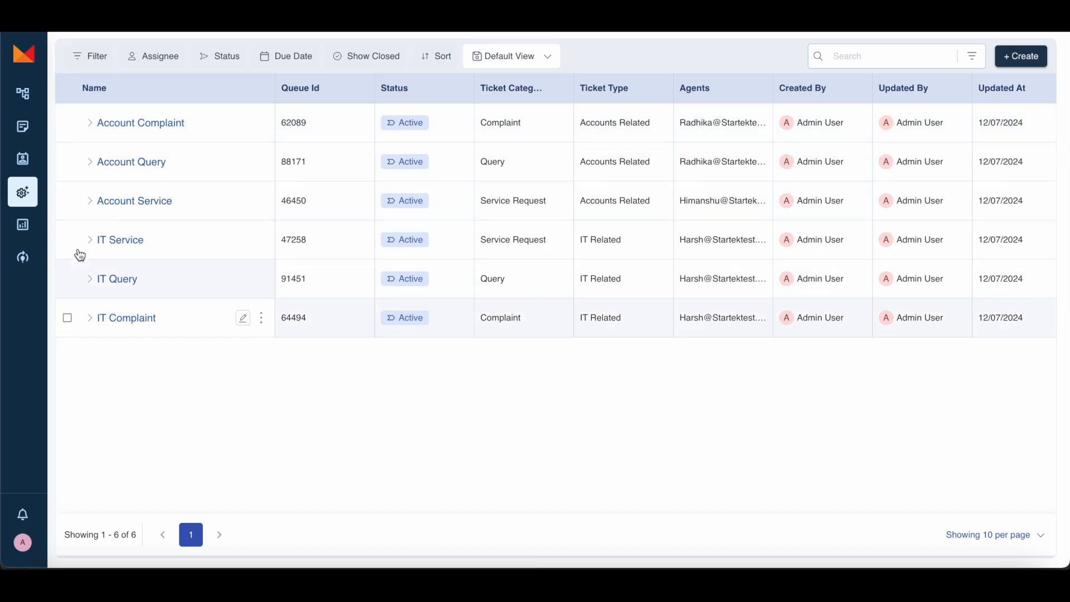
mouse_move(23, 192)
left_click(103, 297)
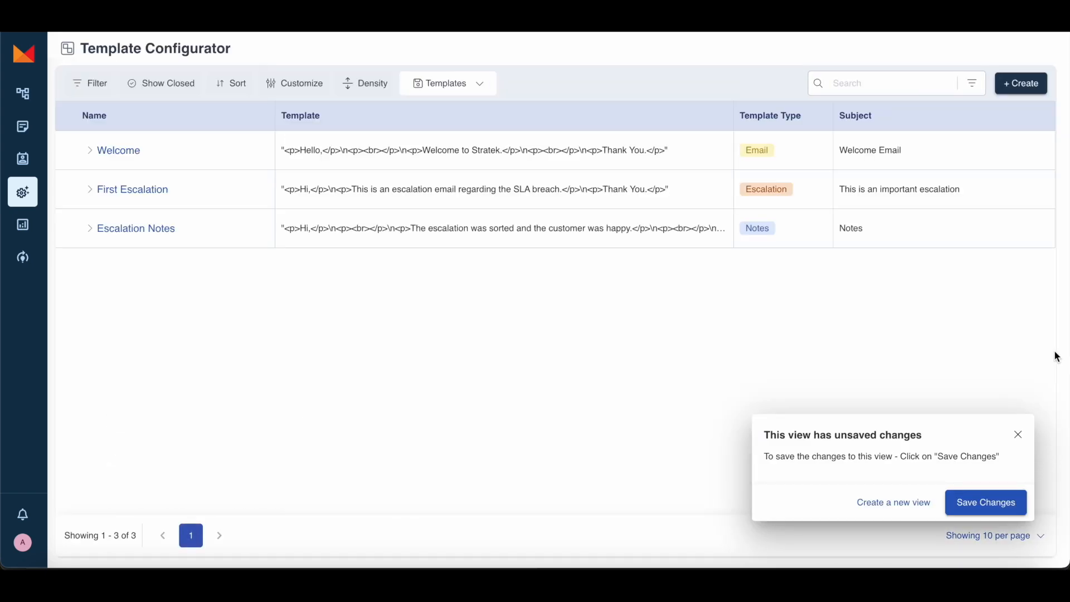
Step: Dismiss the unsaved-changes notice and start a new template with type Notes
left_click(1018, 435)
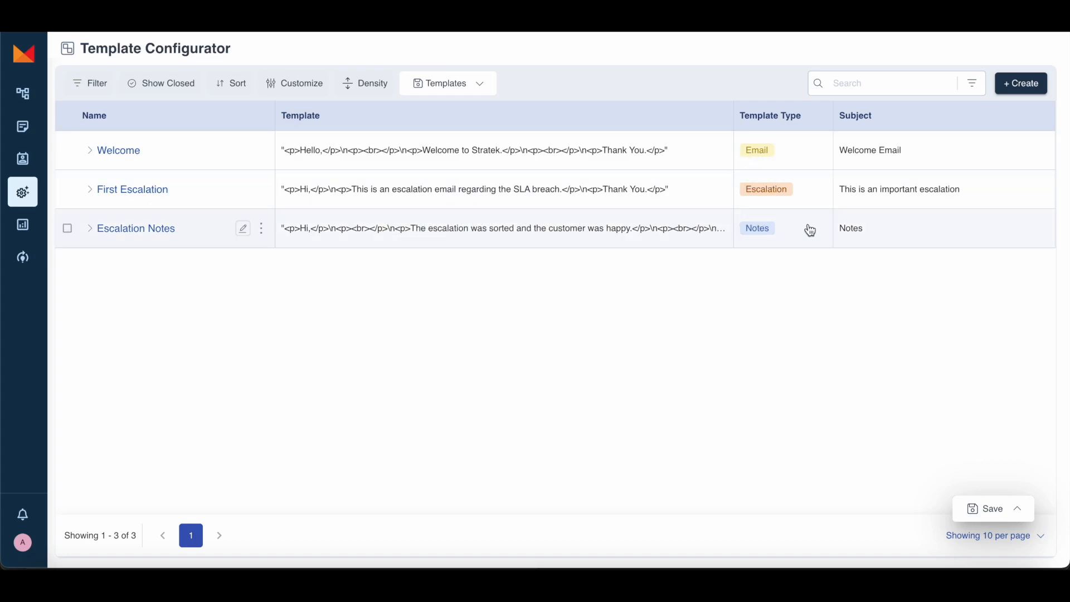
left_click(1017, 89)
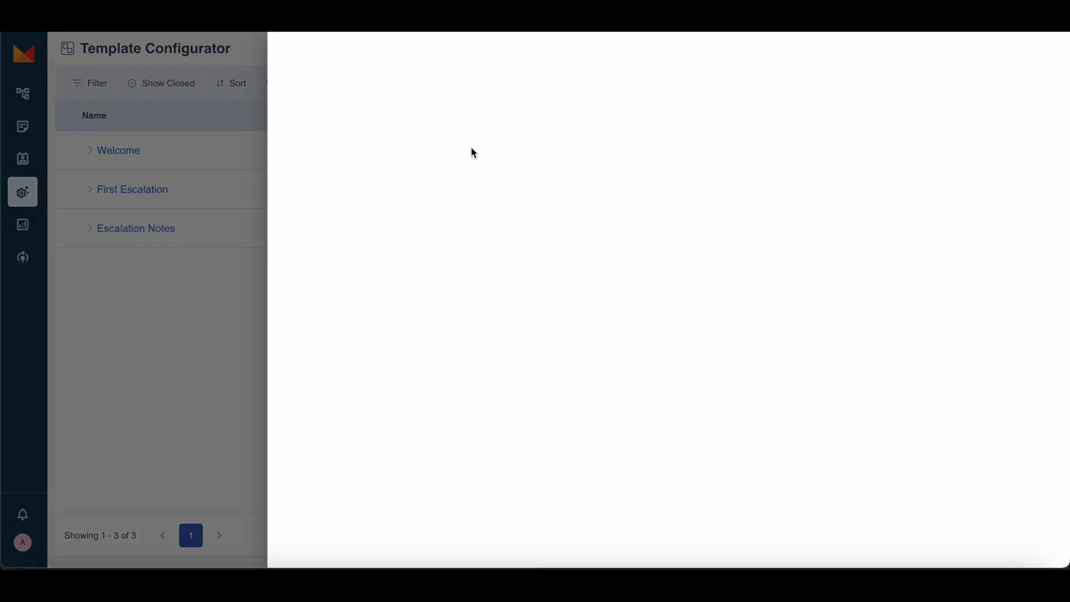
left_click(410, 85)
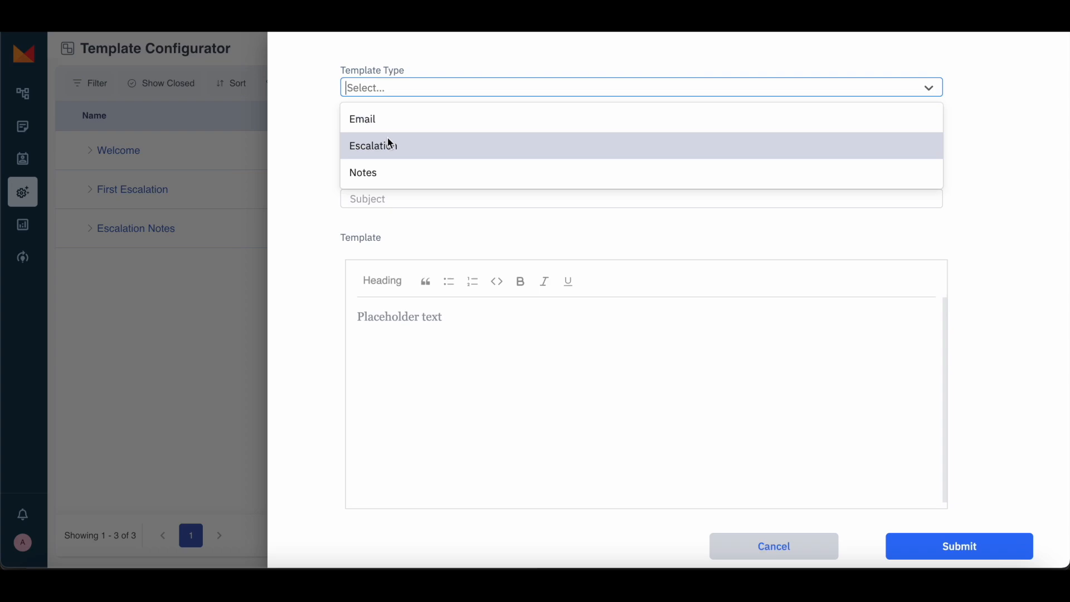
left_click(389, 147)
left_click(401, 89)
left_click(371, 173)
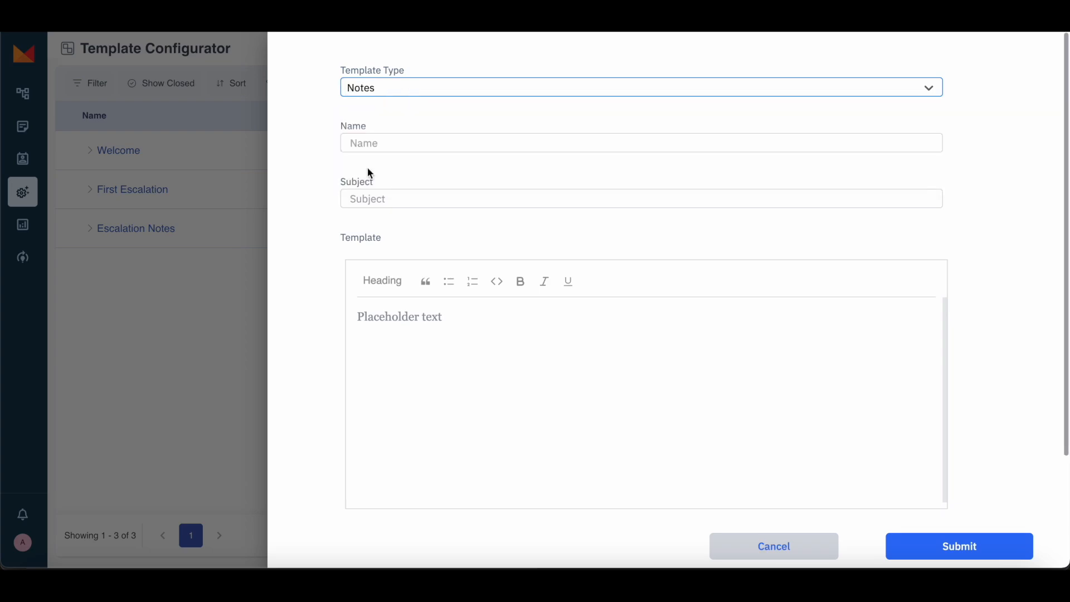
Step: Step through the new template's subject and body, then close the form without saving
left_click(409, 116)
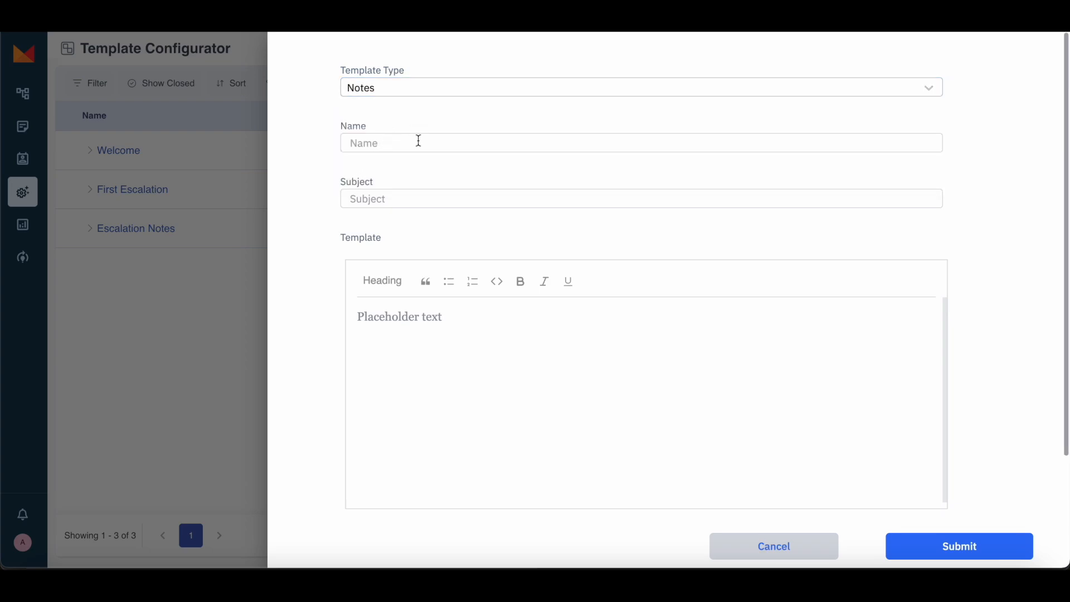
left_click(390, 197)
scroll(434, 290, "down", 1)
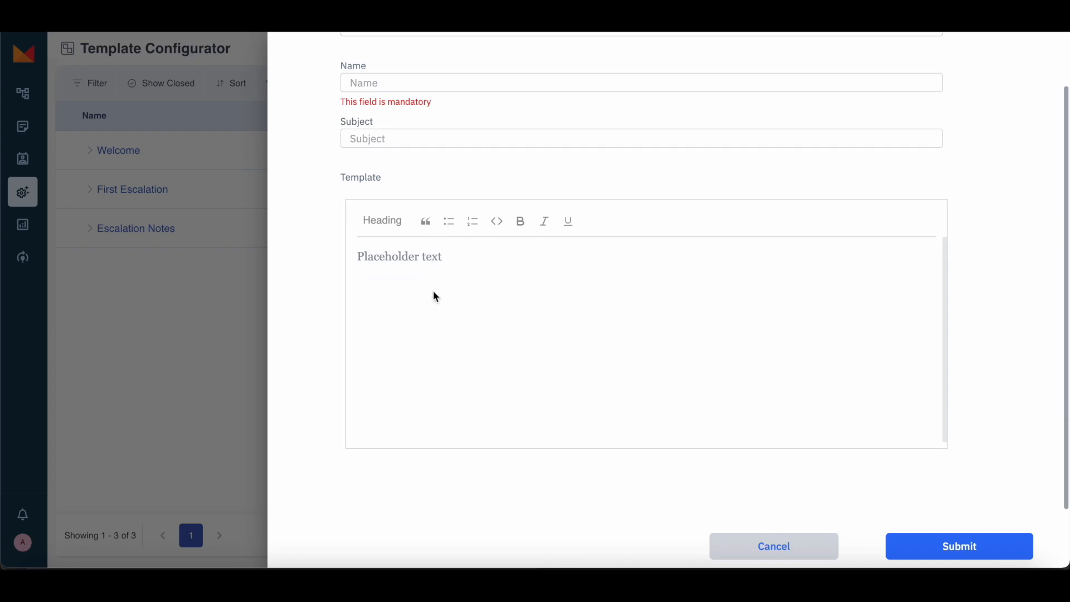
left_click(463, 277)
left_click(249, 435)
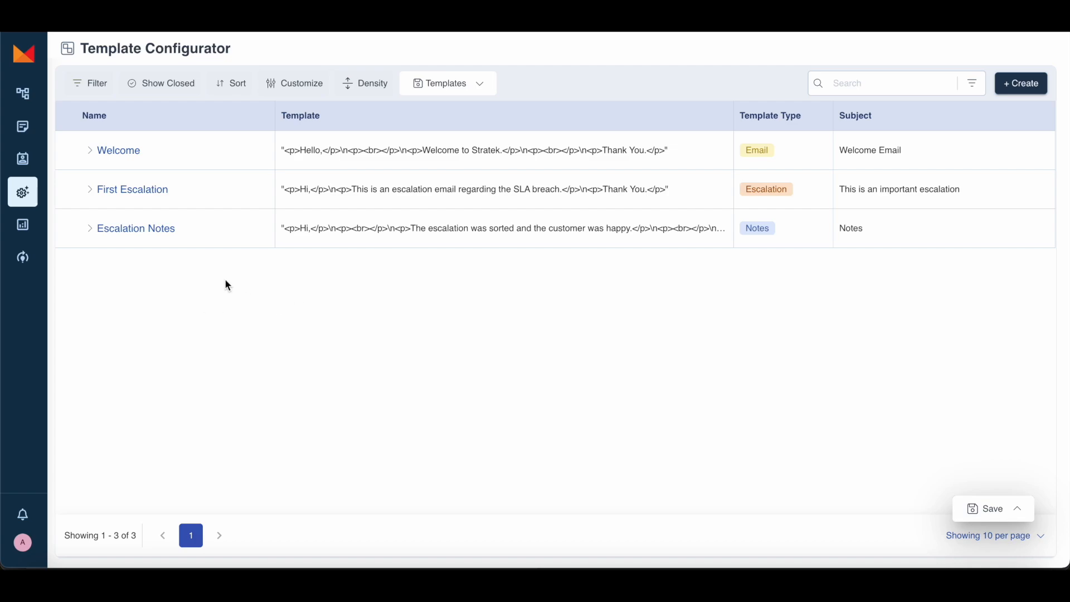
Step: Browse the Dashboard's charts of 24 tickets by funnel stage, source and assignee, checking pie values
left_click(34, 225)
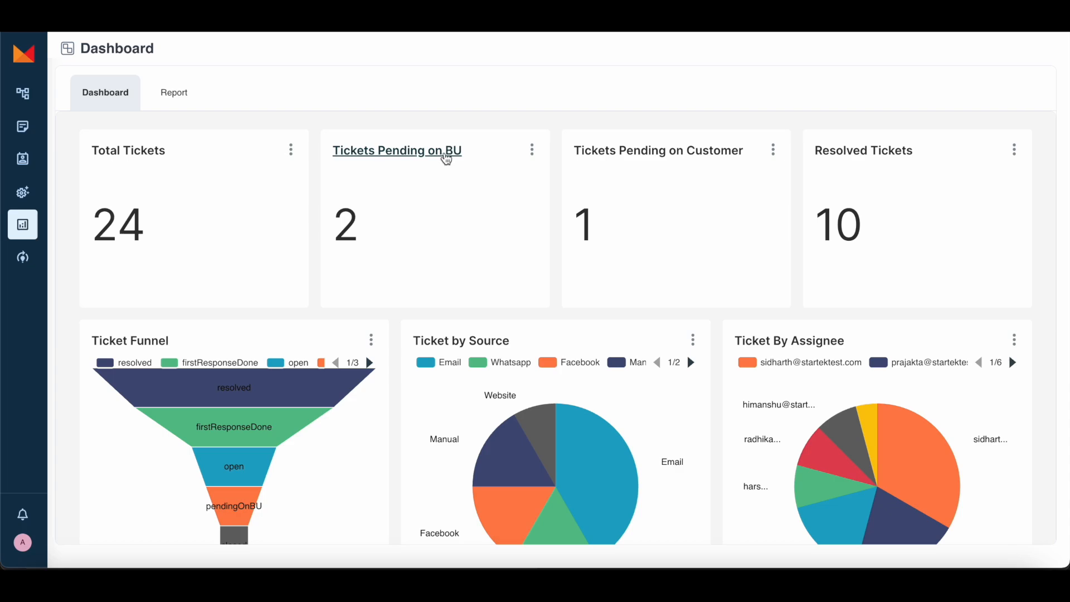
scroll(679, 221, "down", 4)
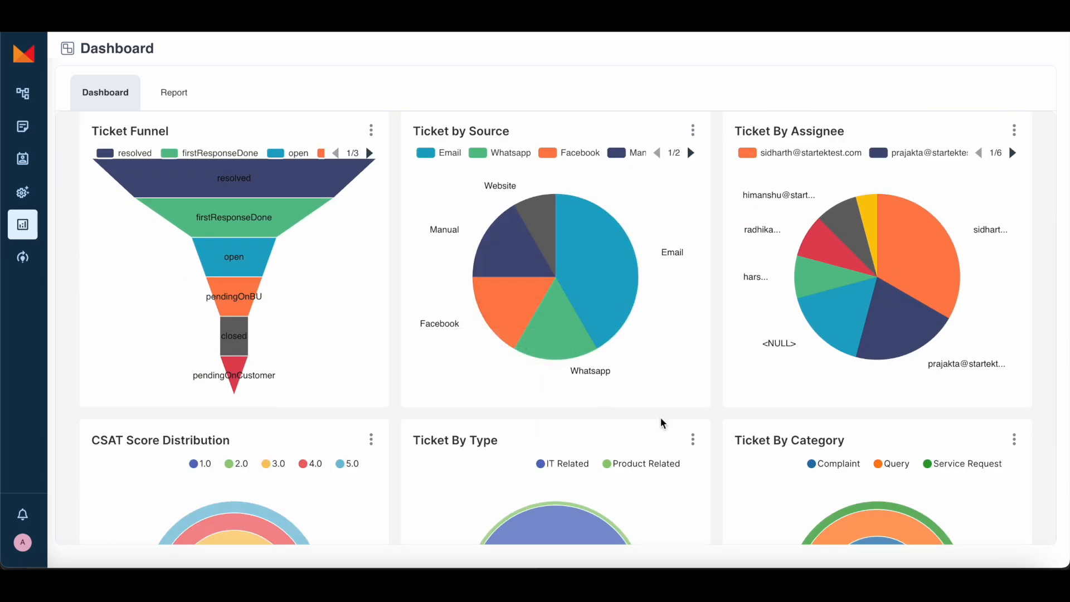
scroll(557, 385, "down", 3)
scroll(295, 153, "up", 3)
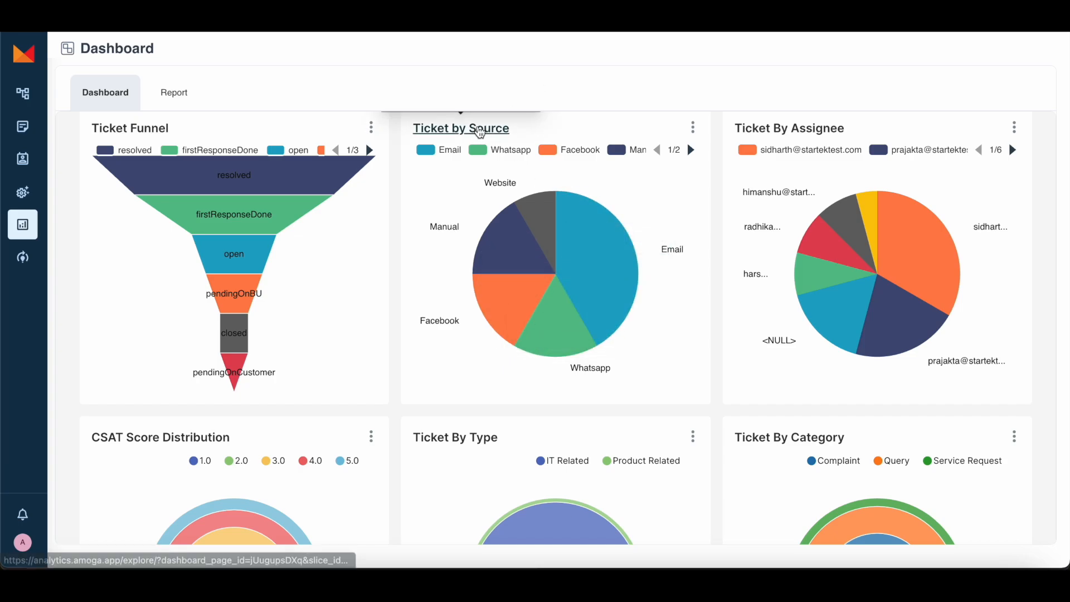
scroll(573, 226, "up", 1)
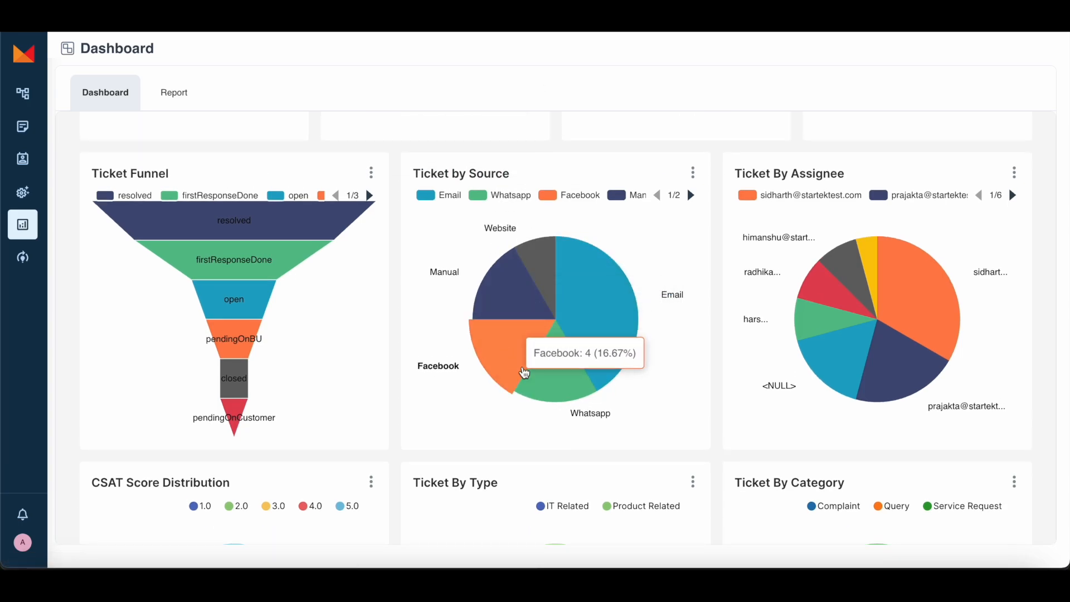
mouse_move(892, 381)
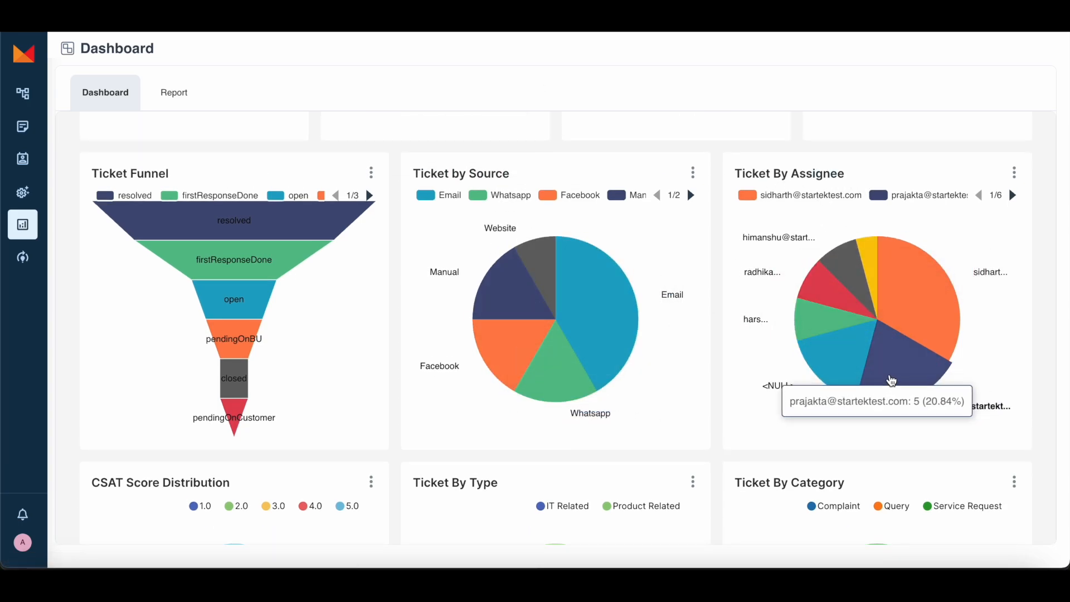
scroll(640, 378, "down", 5)
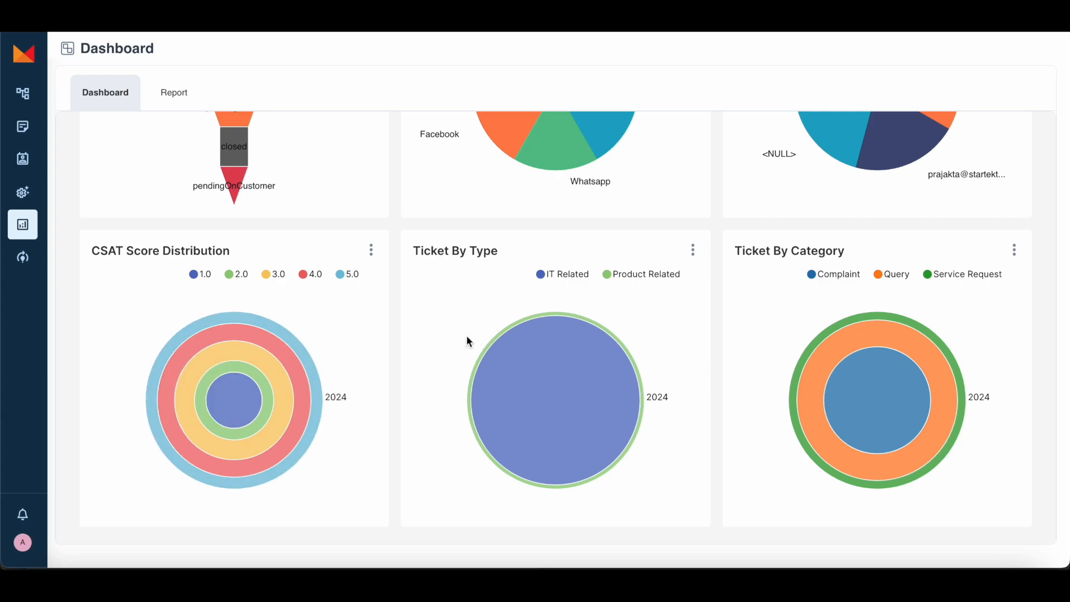
scroll(710, 200, "up", 8)
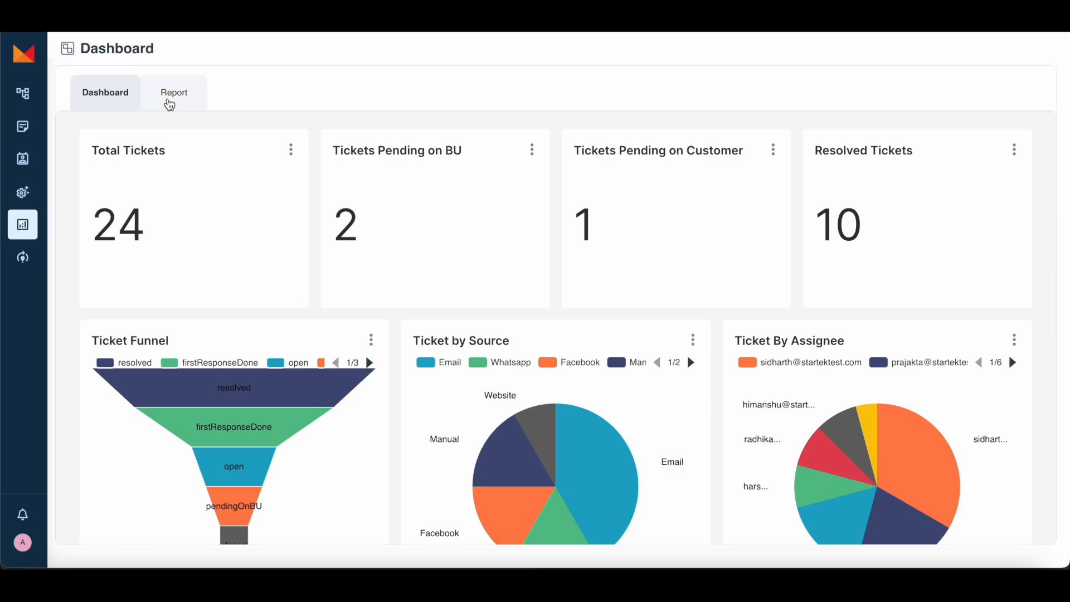
left_click(169, 101)
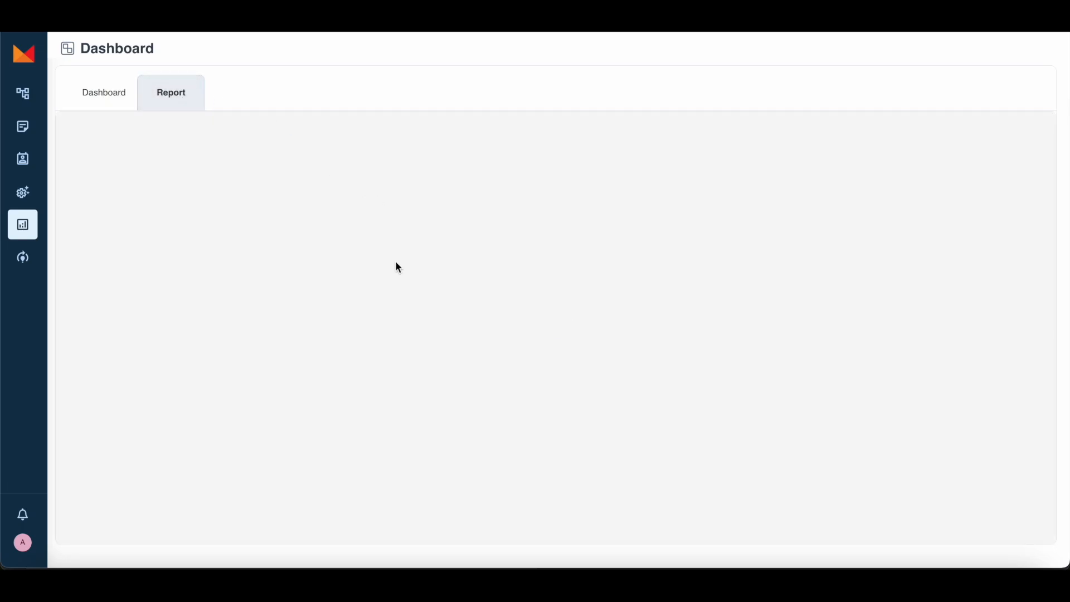
Step: Scroll through the All Tickets Report, then return to the ticket list
scroll(613, 301, "down", 3)
scroll(639, 301, "down", 1)
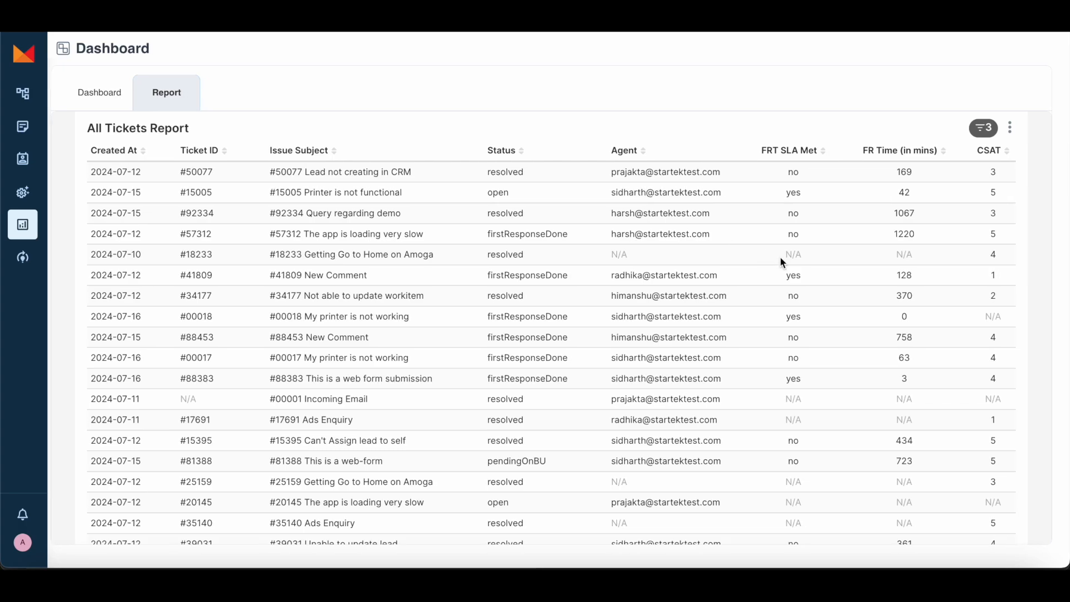
scroll(780, 256, "down", 3)
scroll(780, 257, "up", 3)
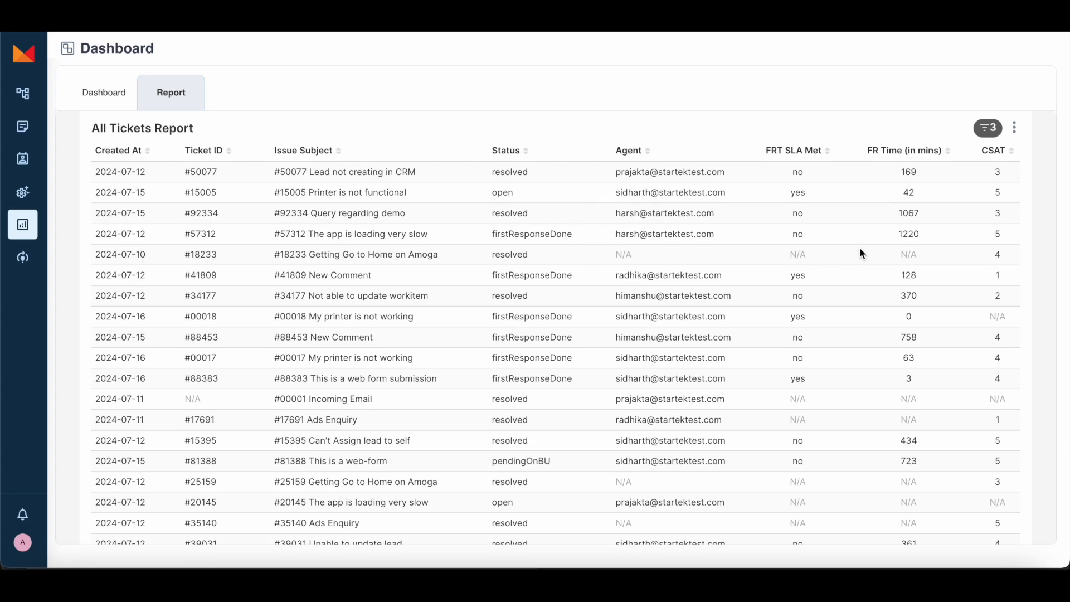
left_click(76, 127)
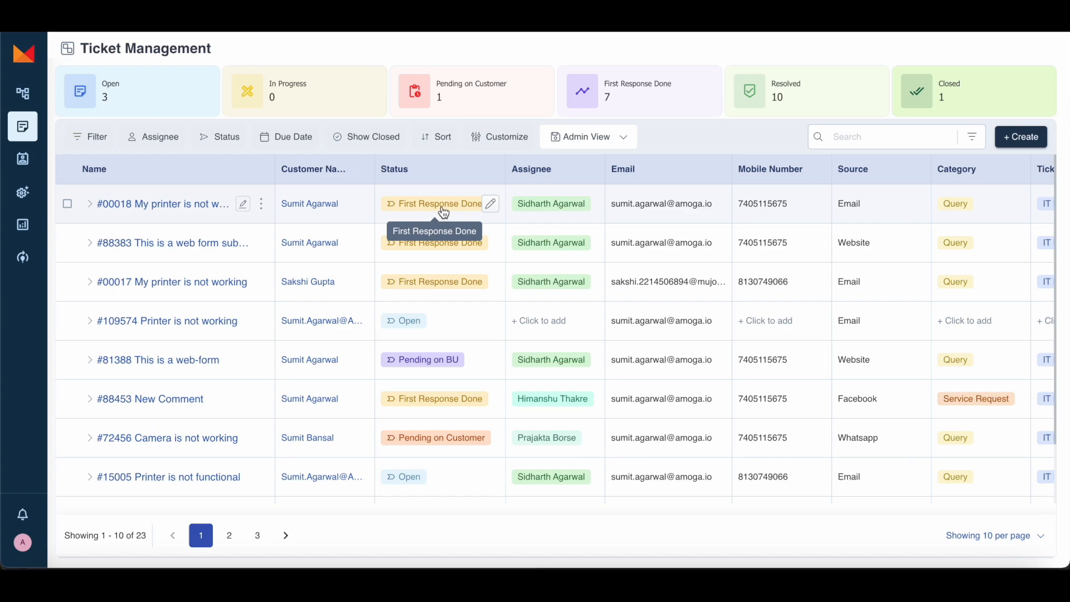
Step: Change ticket #00018's status from First Response Done to Resolved
left_click(442, 205)
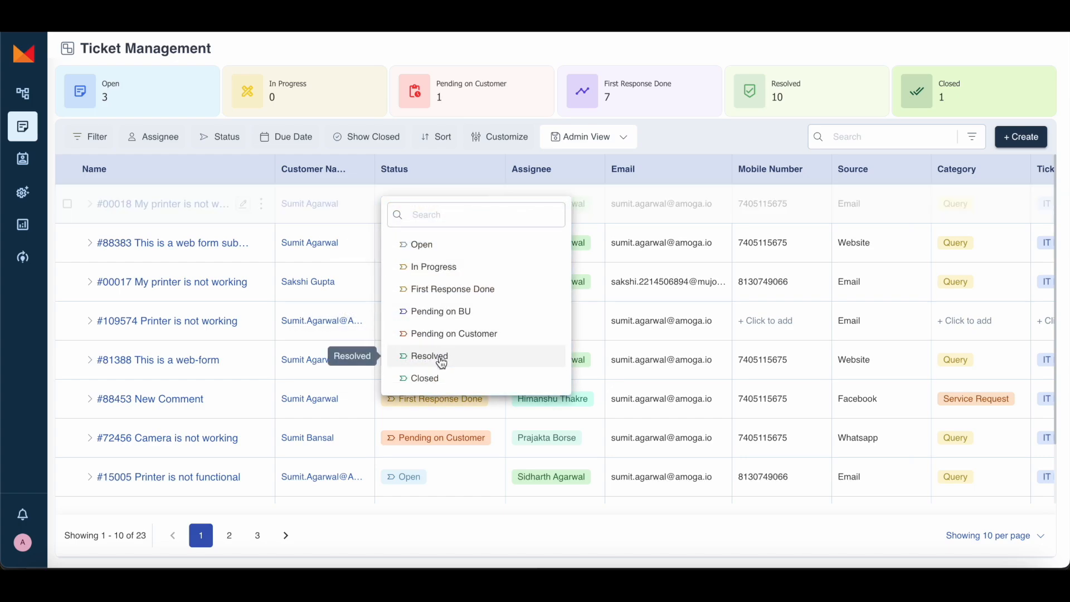
left_click(442, 359)
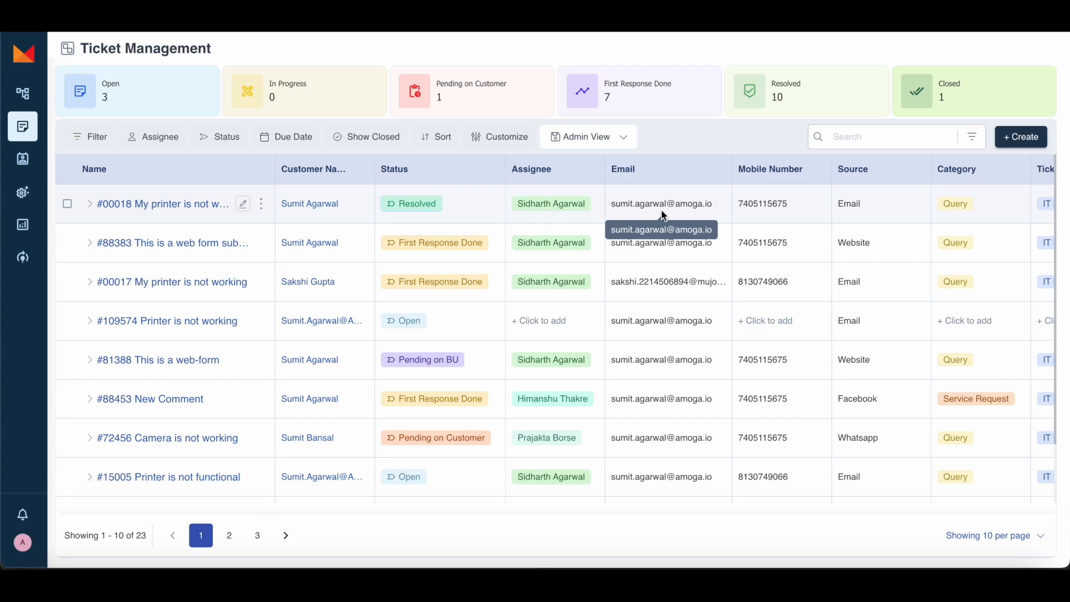
scroll(736, 222, "right", 10)
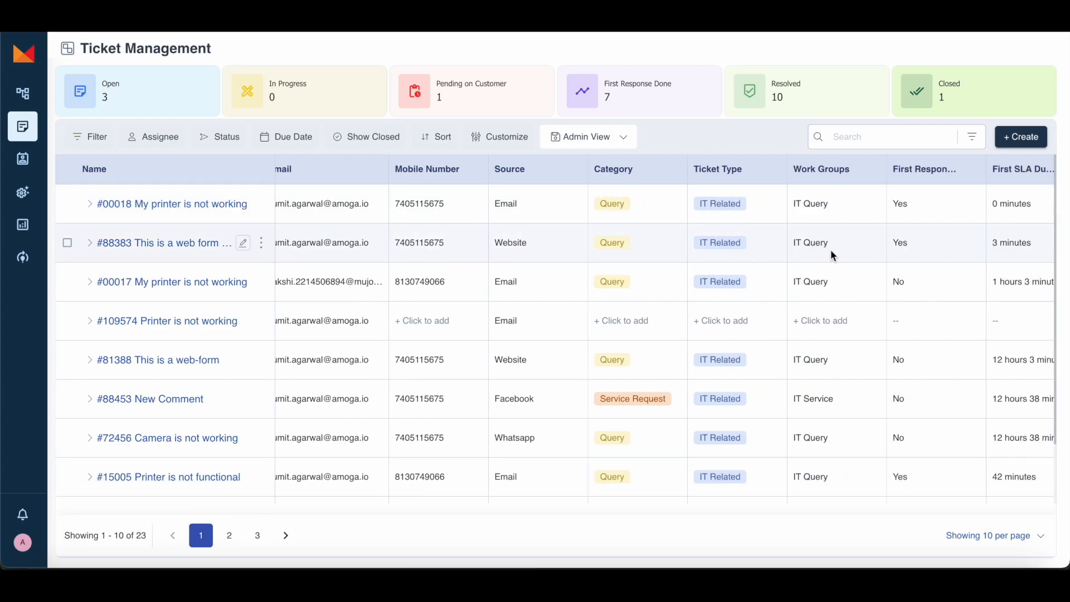
scroll(813, 257, "right", 2)
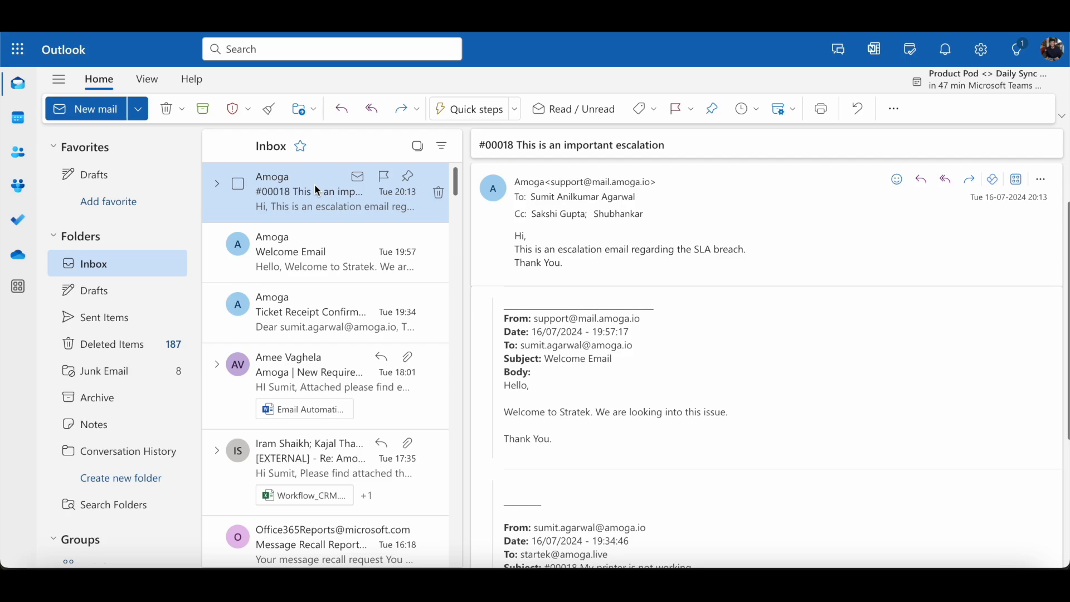
Step: Read the Feedback Collection email asking for a 1–5 rating of resolved ticket #00018
left_click(320, 187)
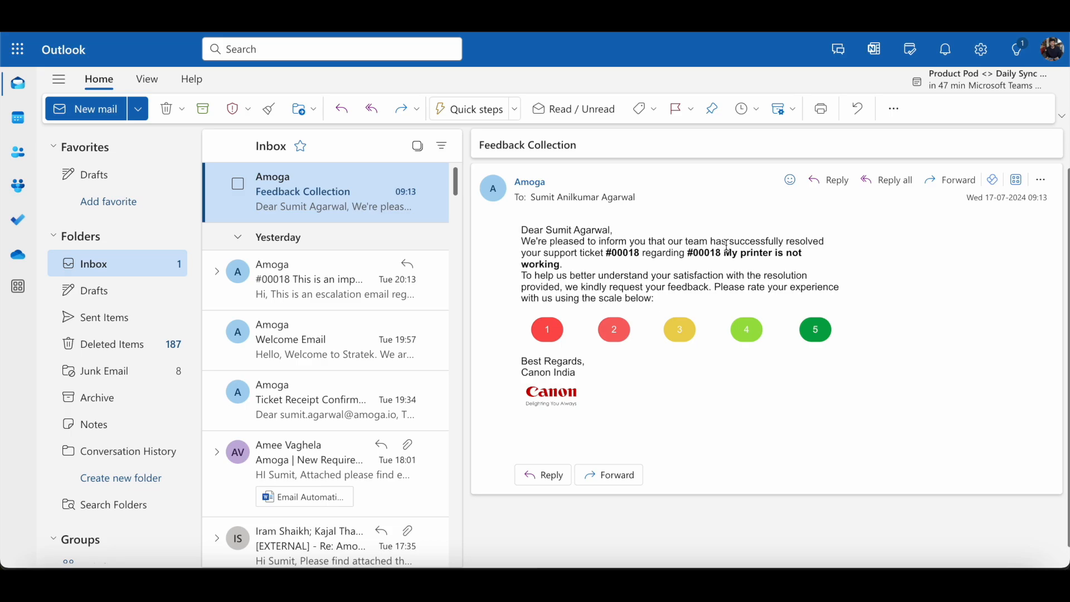
scroll(628, 274, "down", 1)
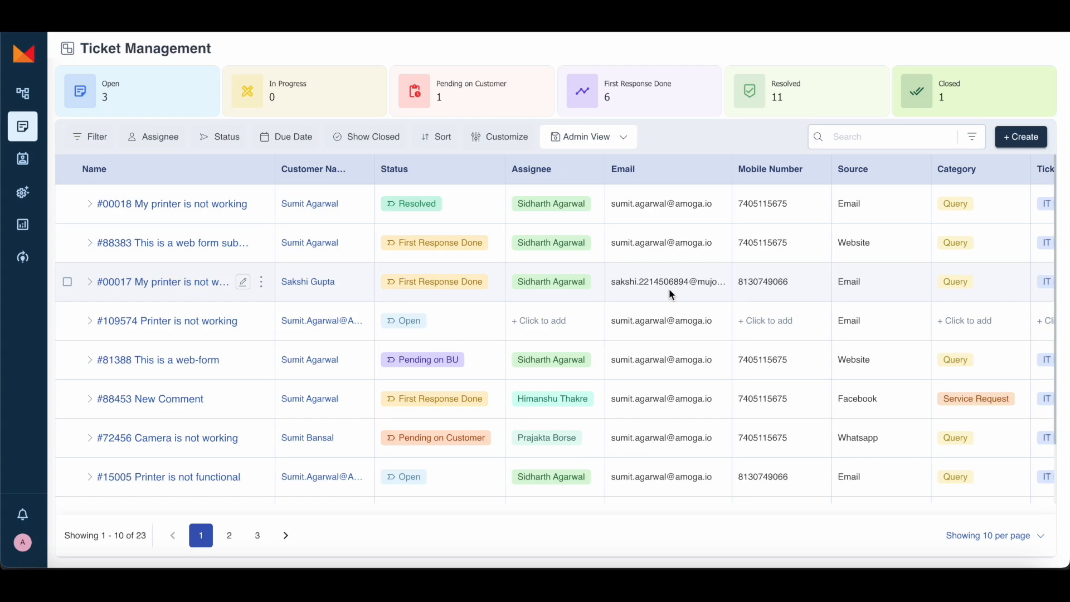
Step: Write subject 'Help me restart my camera' and body 'Hi team, Please help me to fix this query on priority'
type("Help")
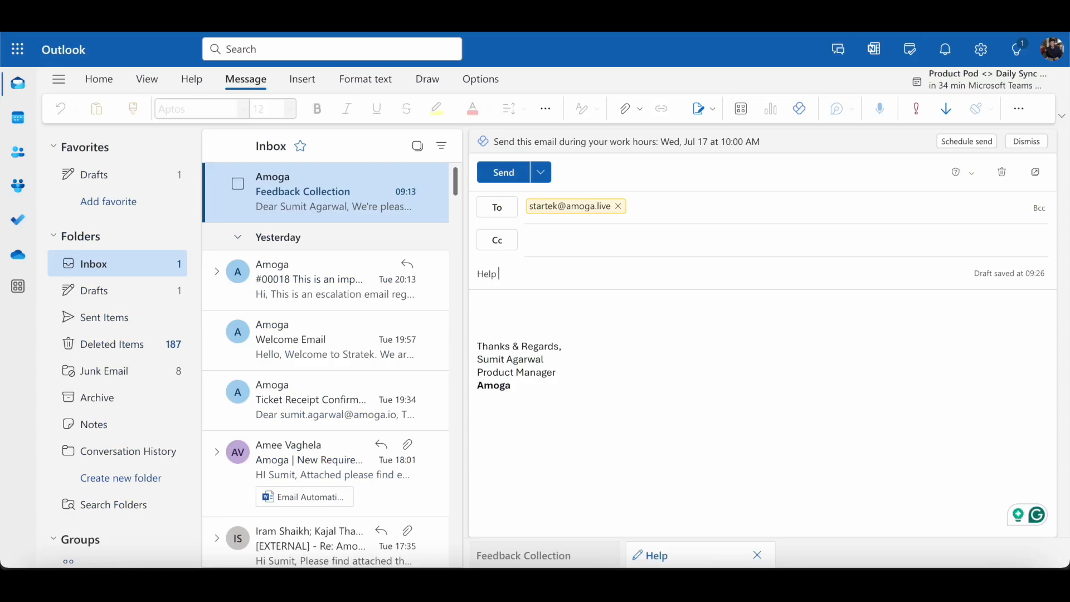
type(" me restart my camera")
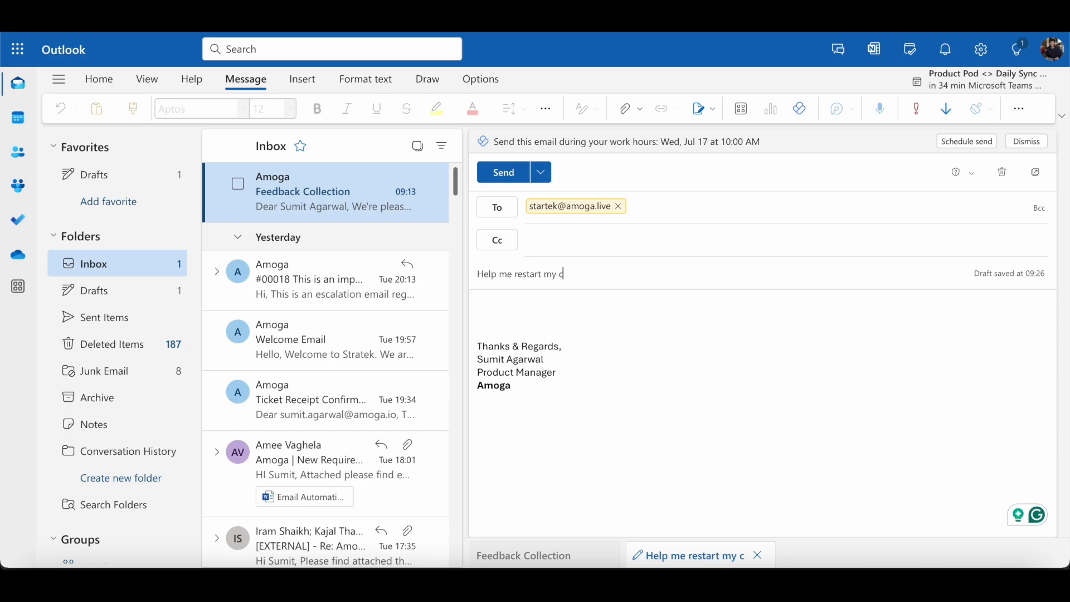
left_click(522, 304)
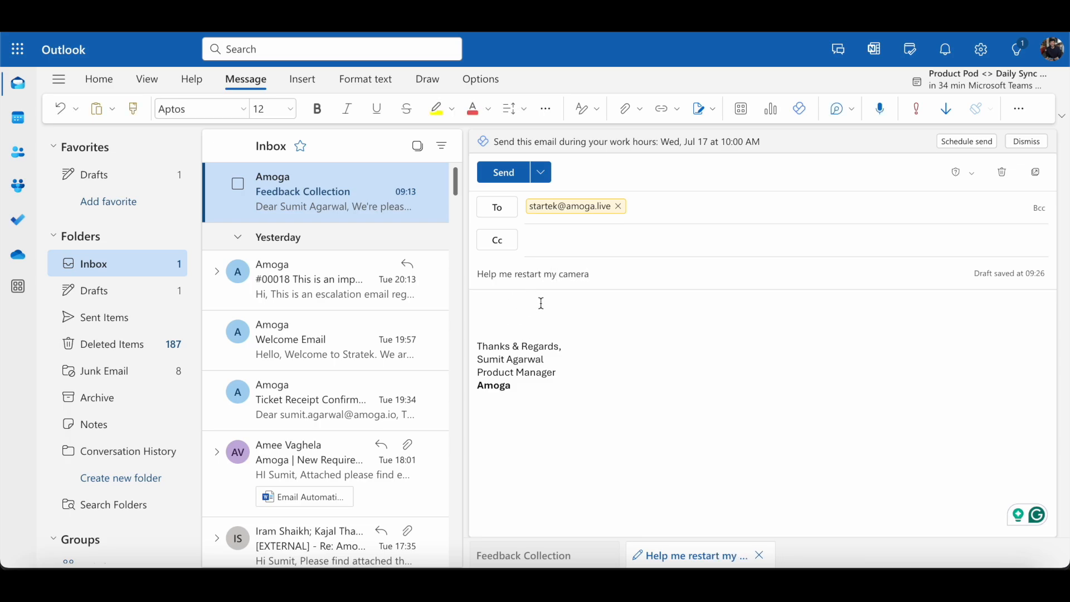
type("Hi team,")
key("Return")
key("Return")
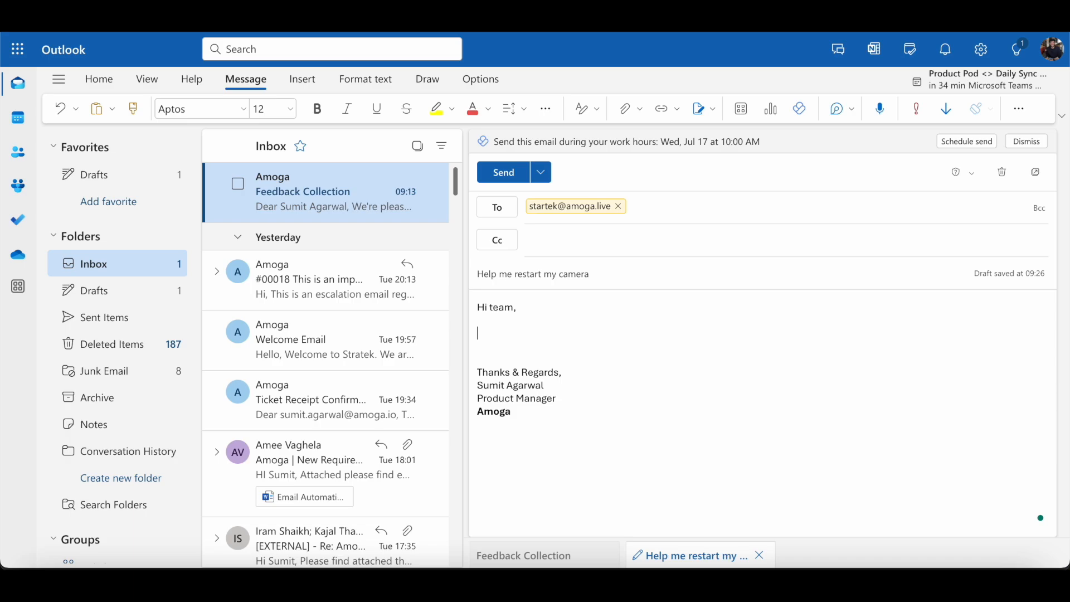
type("Please help me to fix this query")
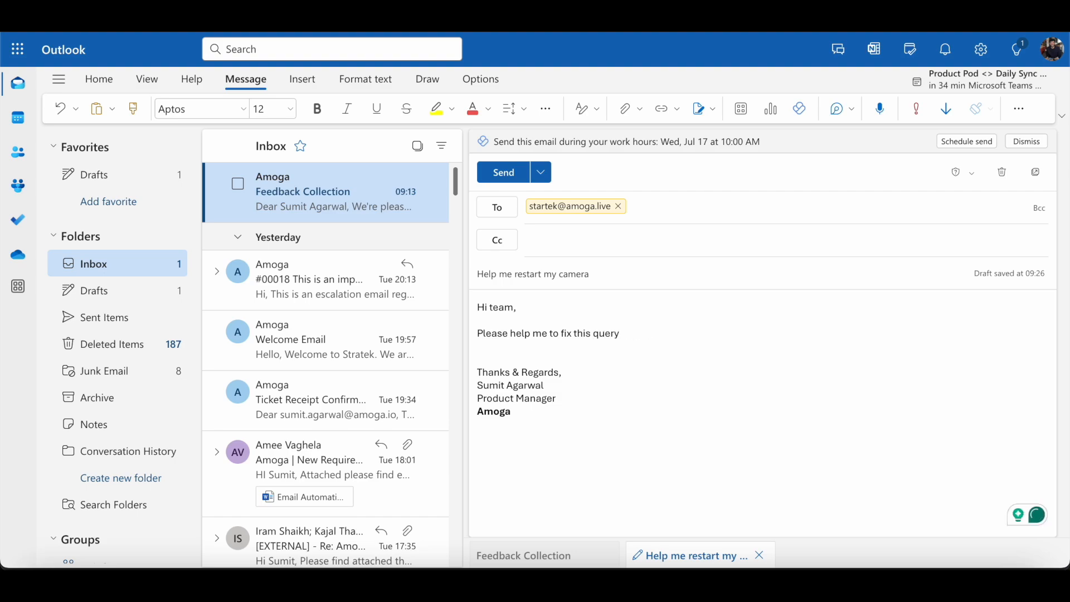
type(" on priori")
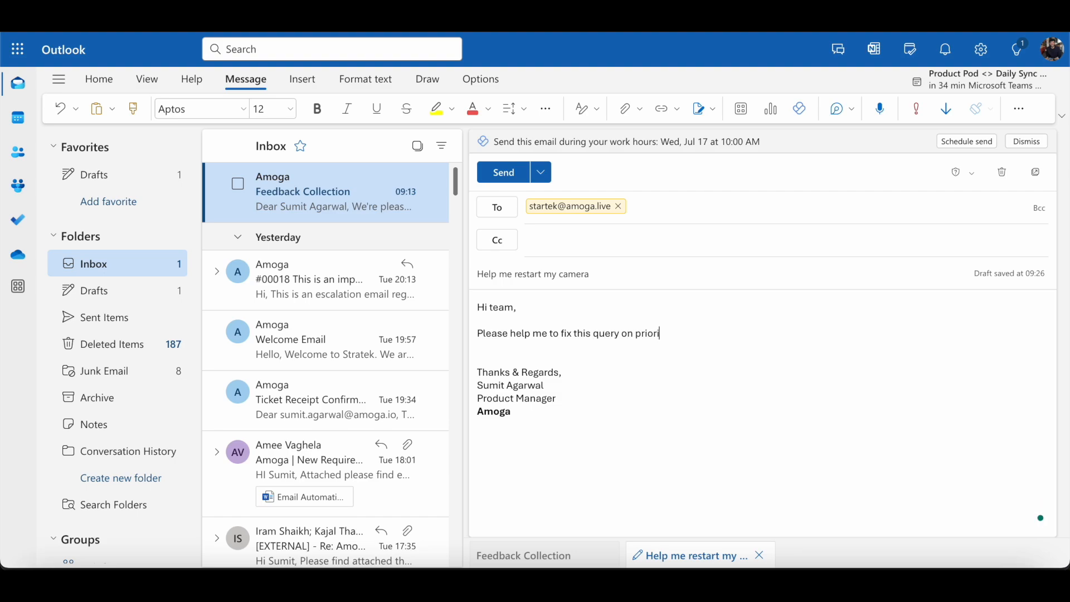
type("ty")
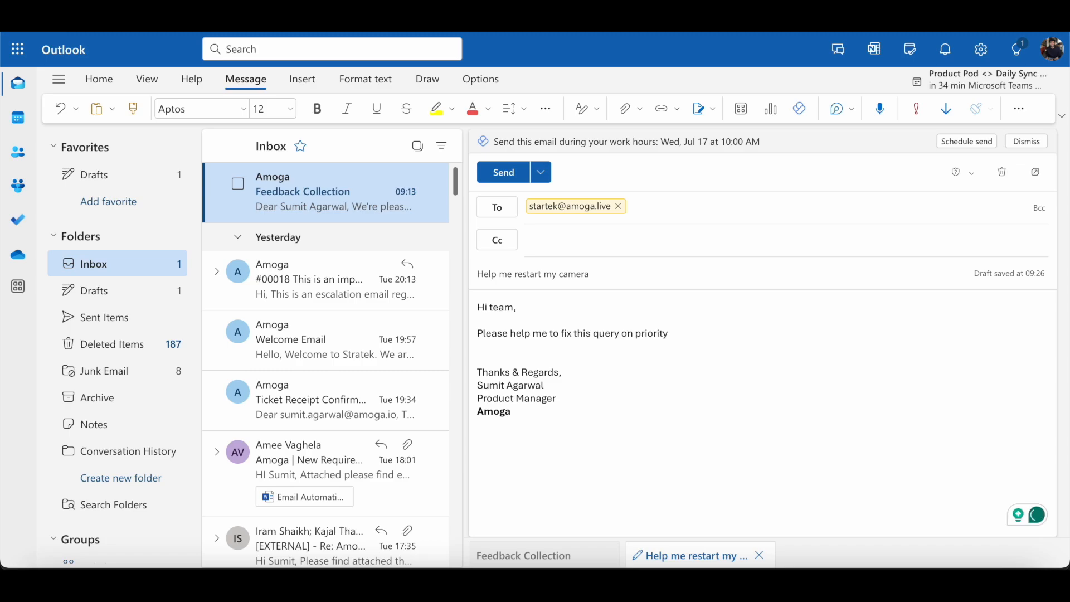
double_click(605, 333)
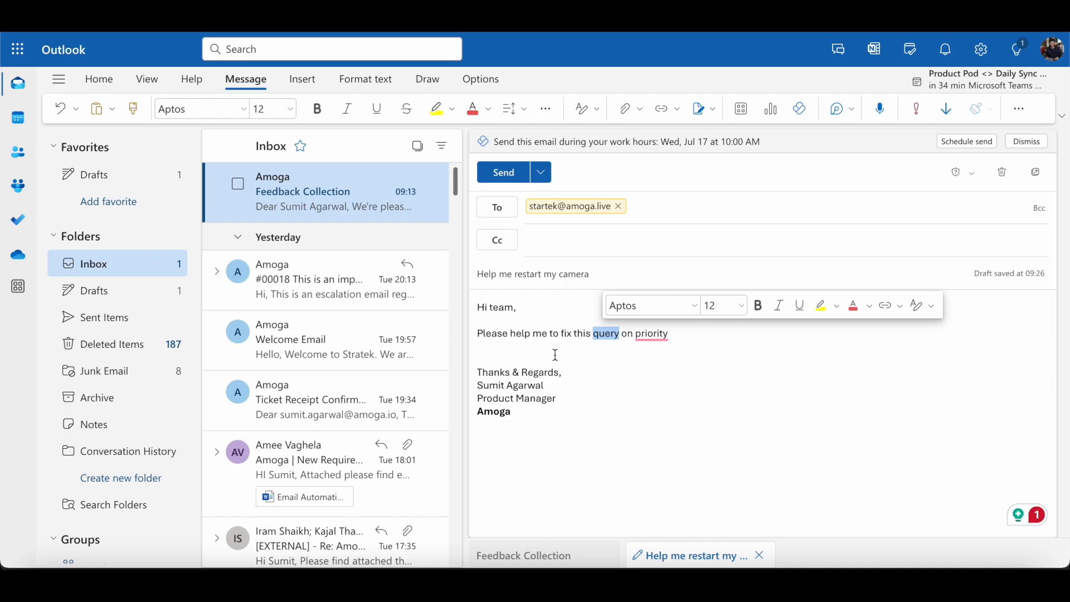
Step: Send the camera email and inspect the new Email-sourced ticket #00019 across the list columns
left_click(505, 180)
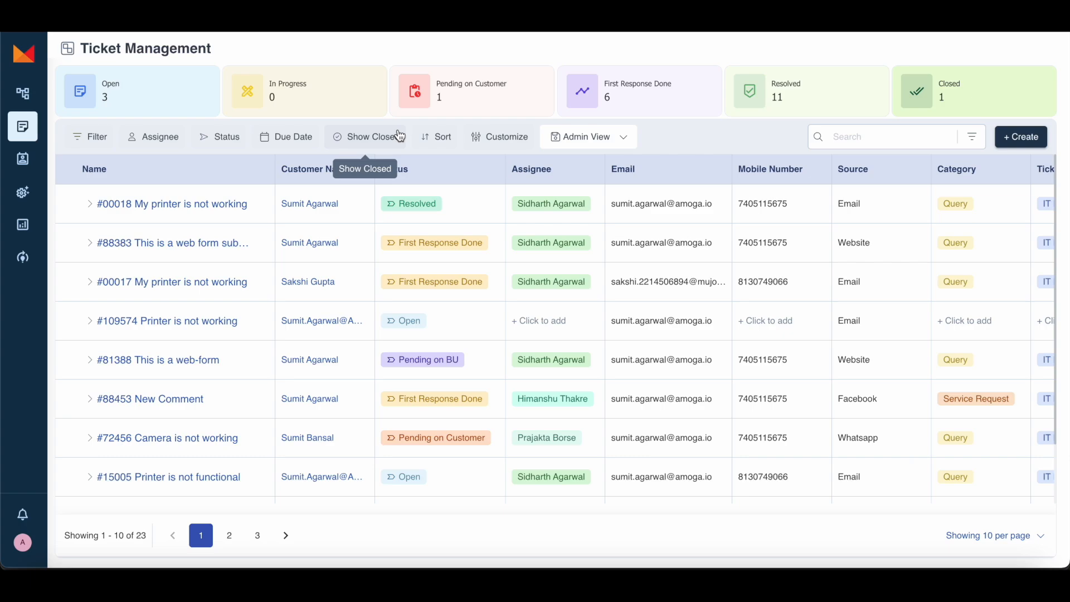
scroll(829, 217, "right", 5)
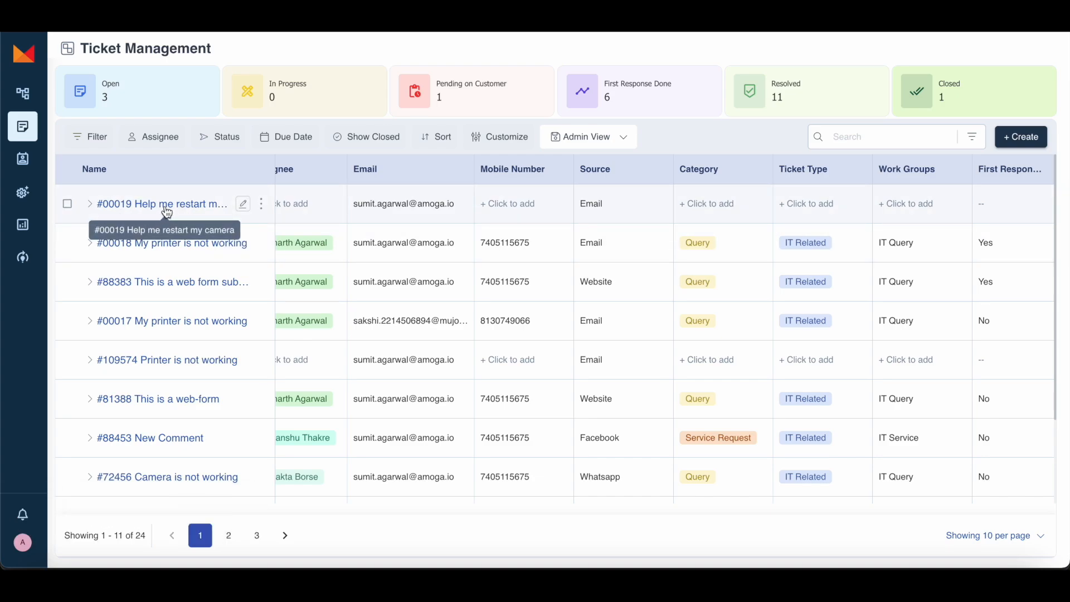
scroll(859, 248, "right", 5)
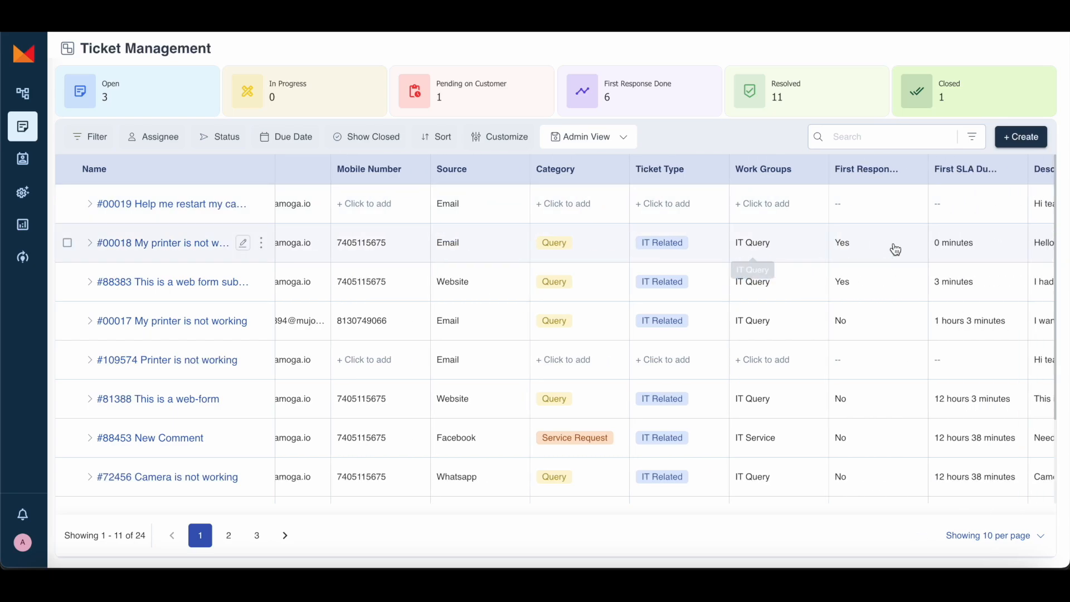
scroll(748, 217, "right", 2)
scroll(764, 229, "right", 2)
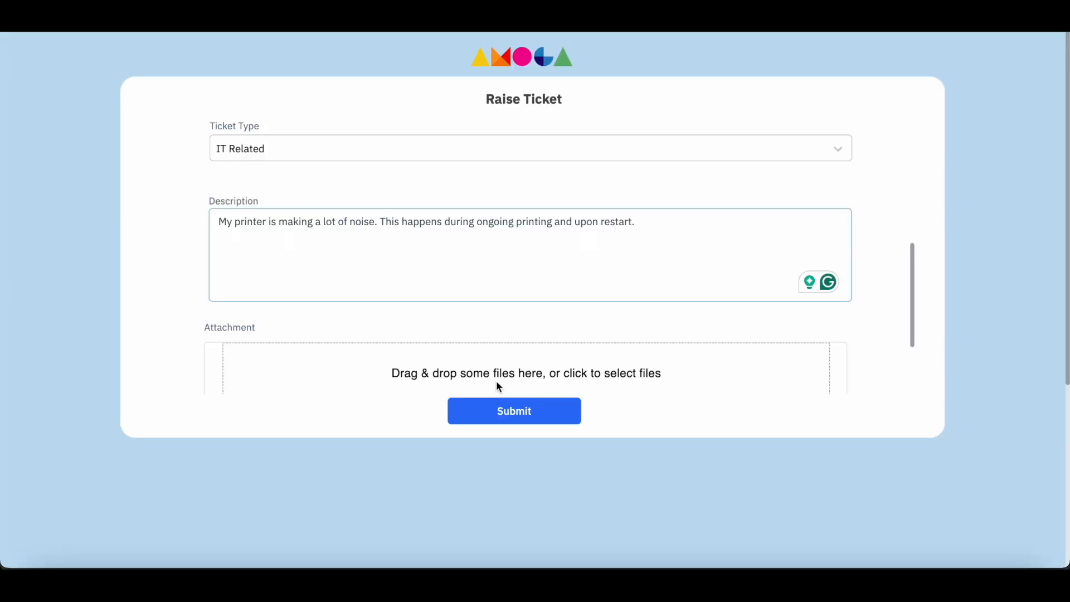
Step: Review the printer-noise form with category Query and type IT Related, then submit it
scroll(514, 220, "up", 1)
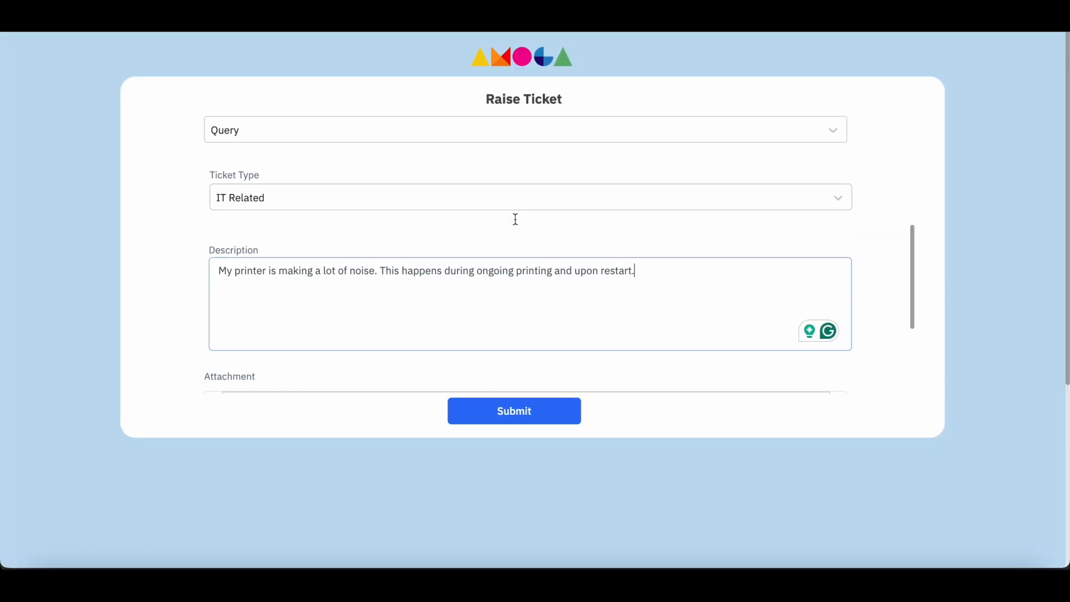
scroll(517, 225, "down", 1)
left_click(512, 414)
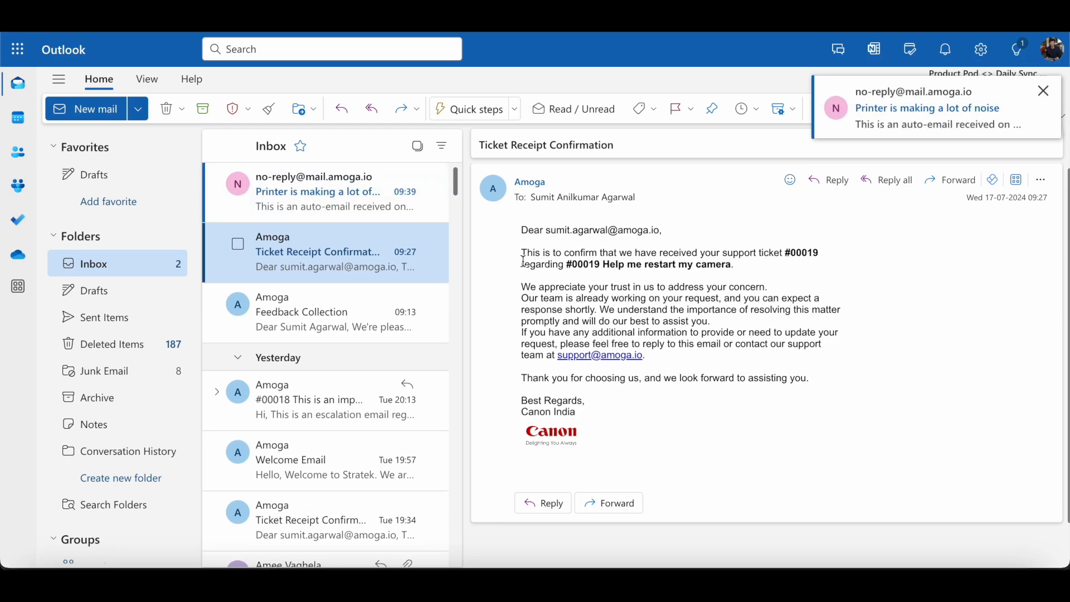
Step: Read the 'Printer is making a lot of noise' auto-email and its Ticket Receipt Confirmation
left_click(345, 211)
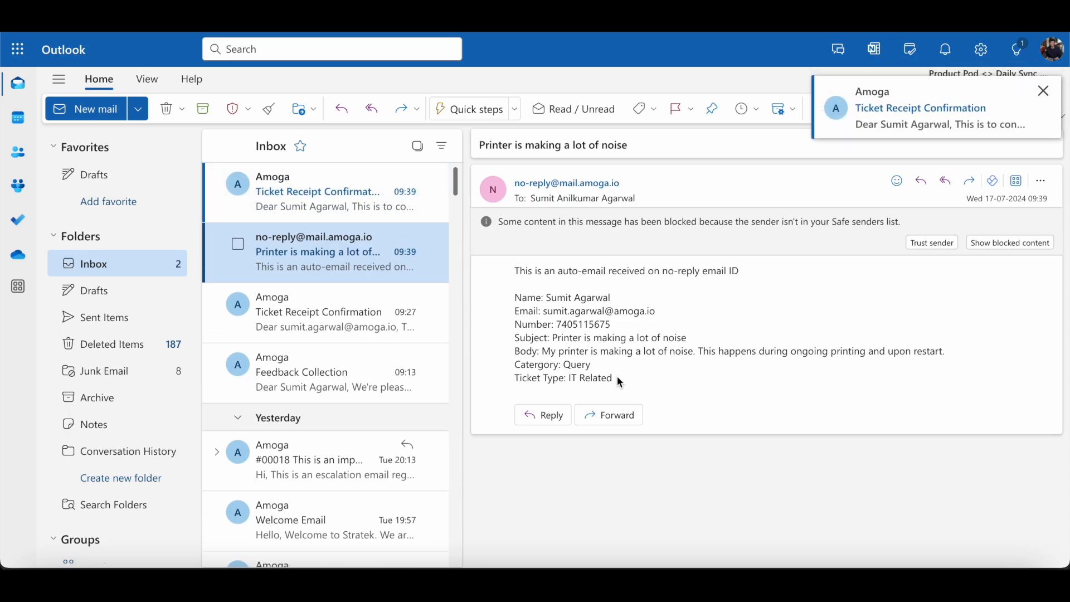
left_click(359, 208)
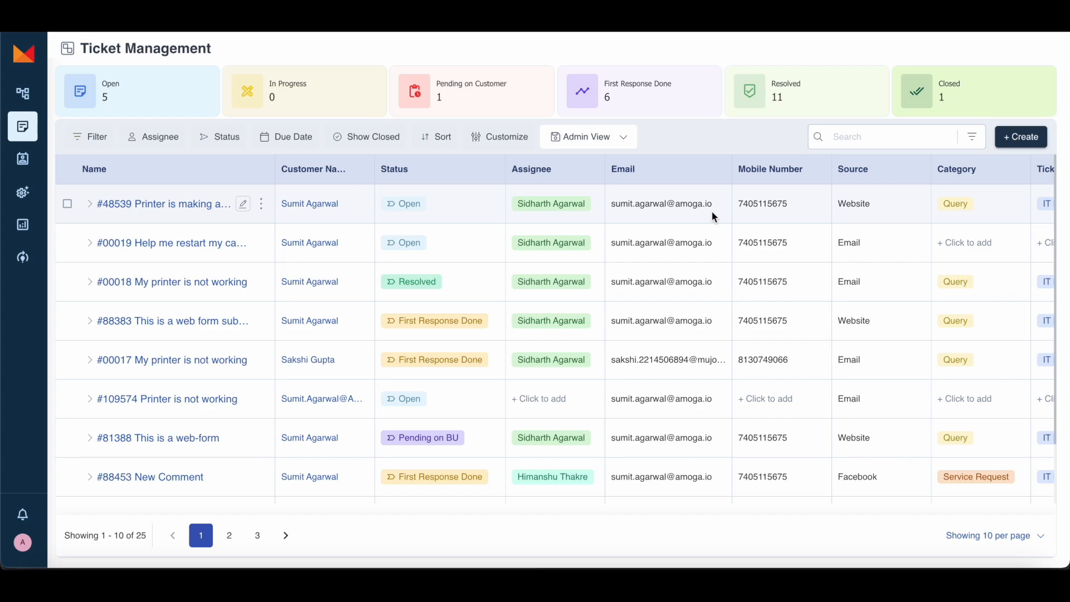
scroll(660, 215, "right", 5)
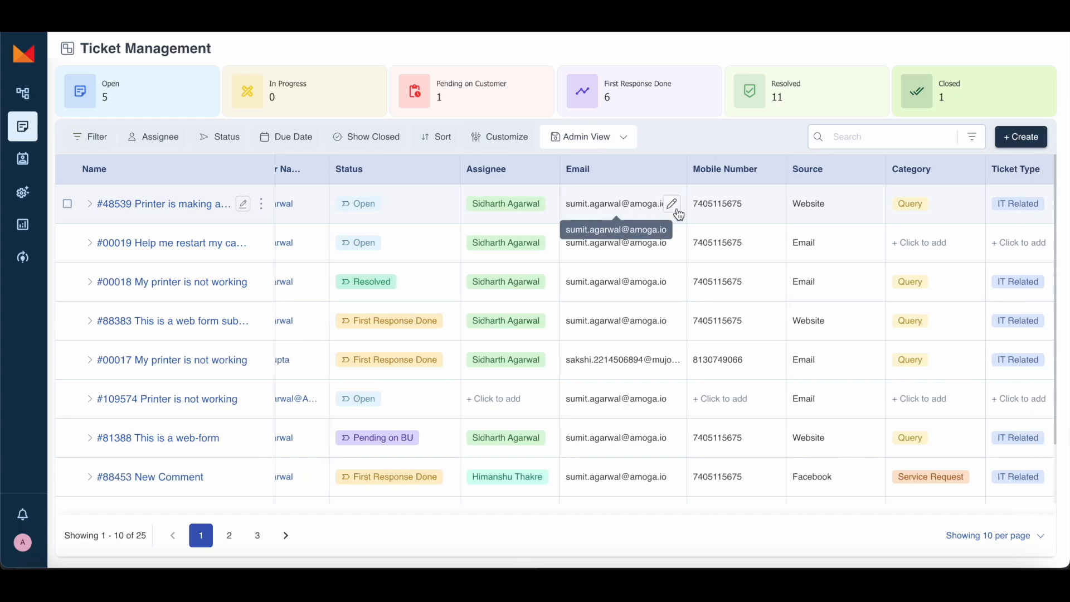
scroll(635, 211, "right", 2)
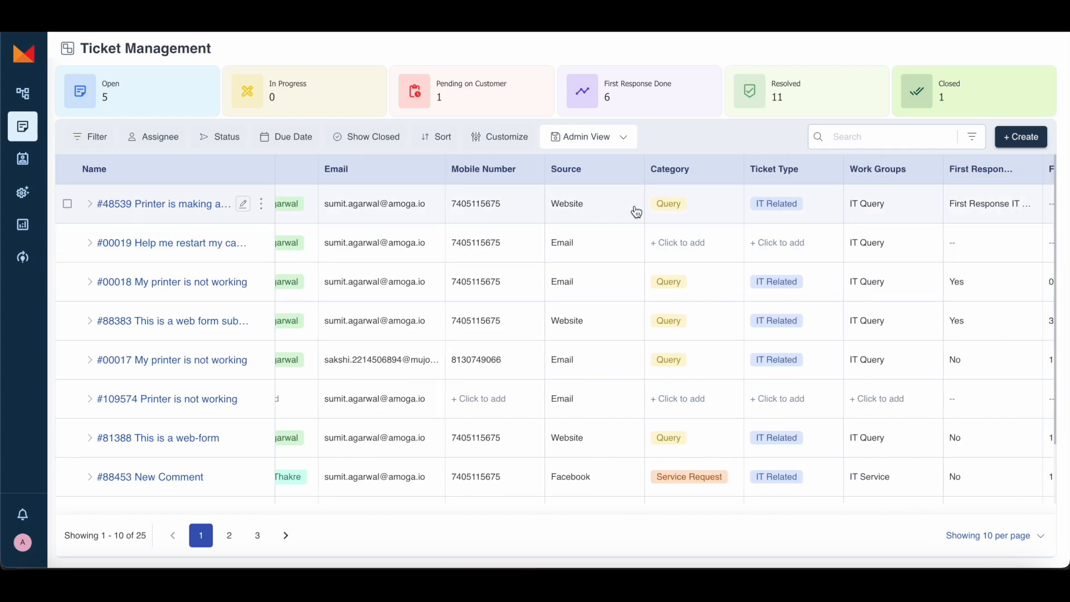
scroll(814, 219, "right", 1)
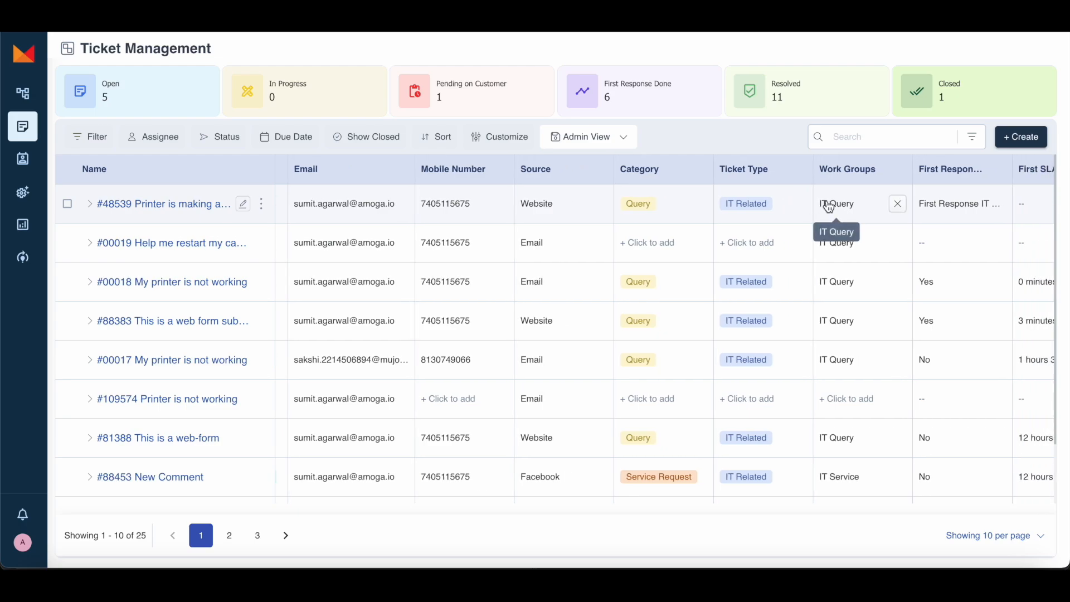
scroll(825, 206, "left", 3)
scroll(829, 208, "left", 3)
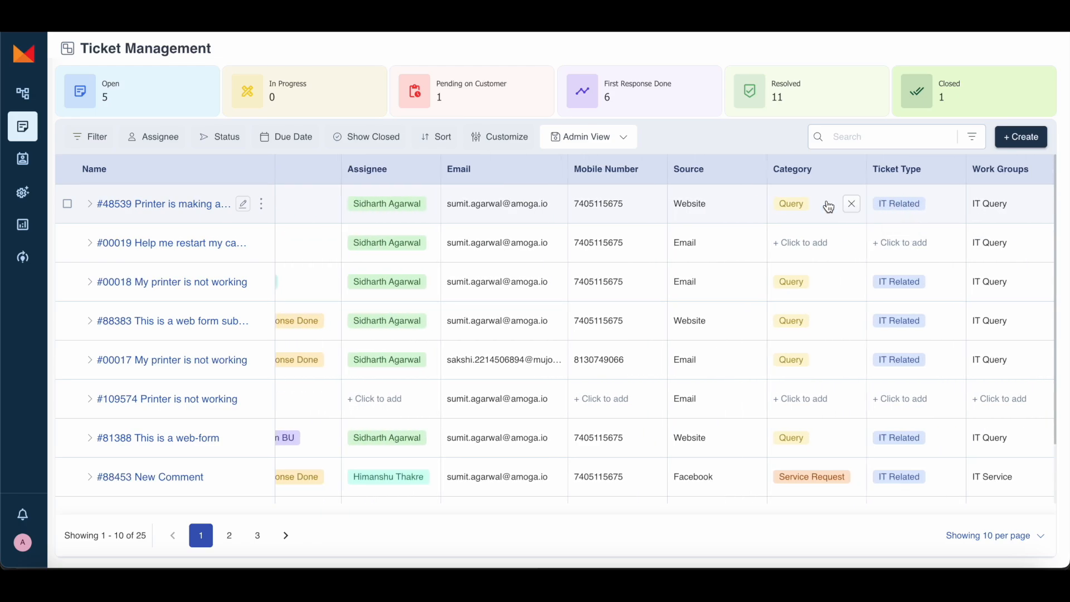
scroll(829, 207, "left", 5)
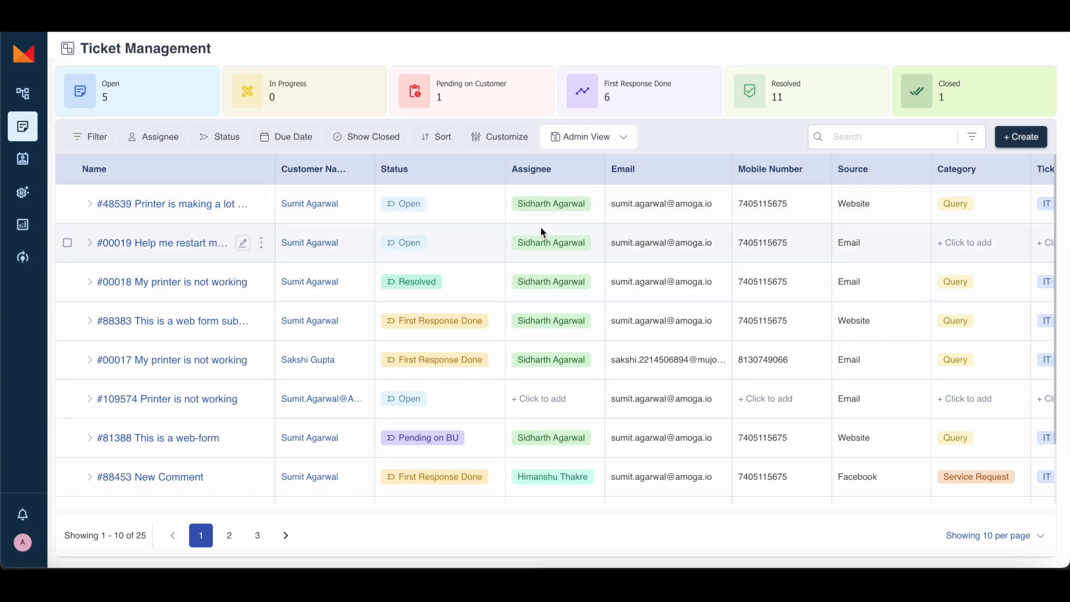
scroll(756, 221, "right", 5)
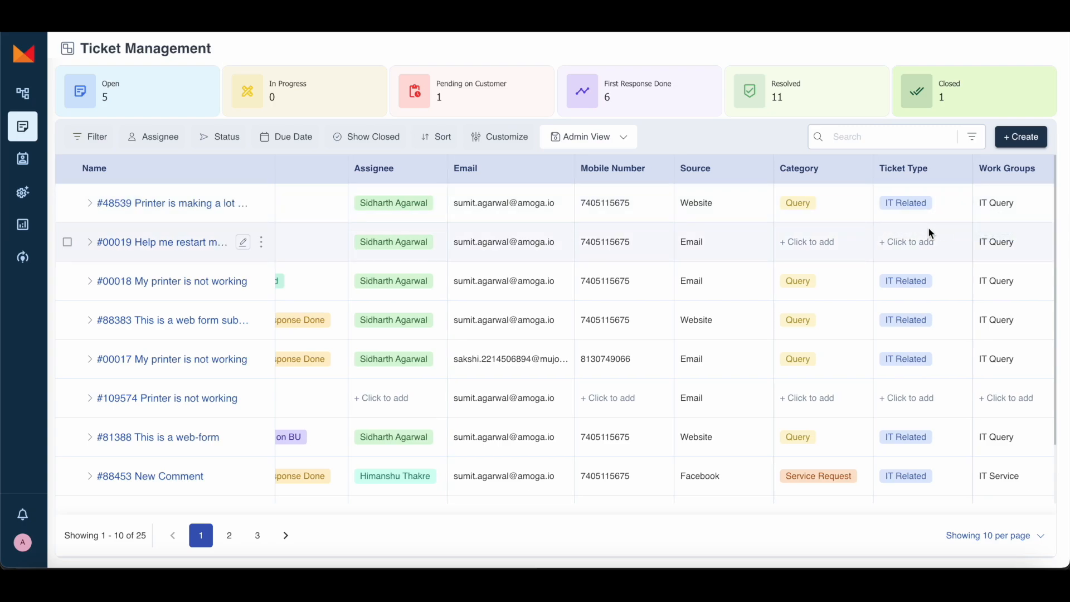
scroll(740, 225, "left", 5)
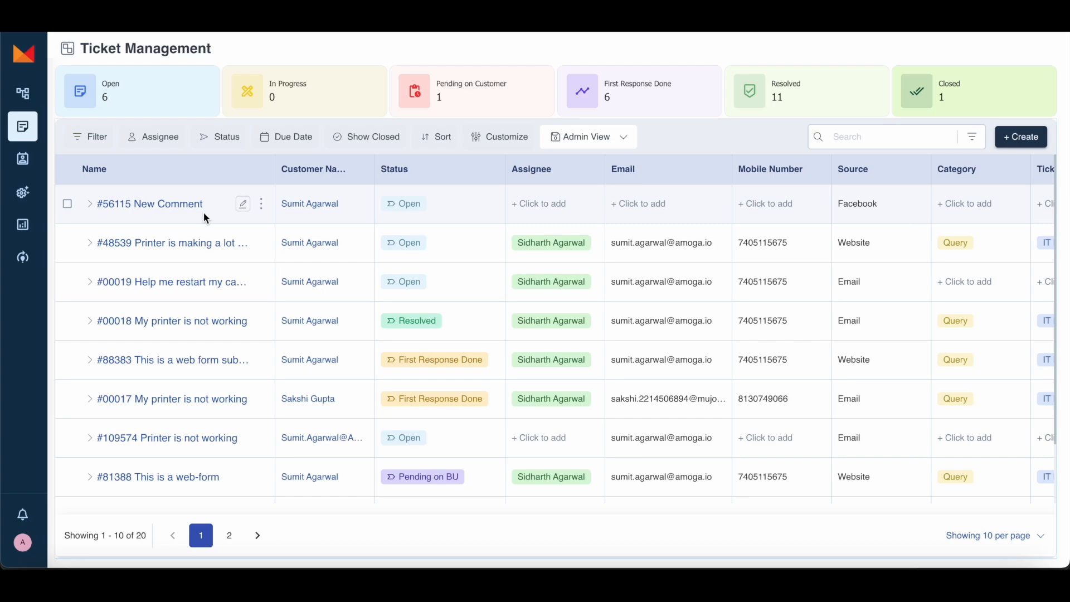
Step: Scroll the ticket table to the Description and Created At columns for ticket #47700
scroll(580, 214, "right", 5)
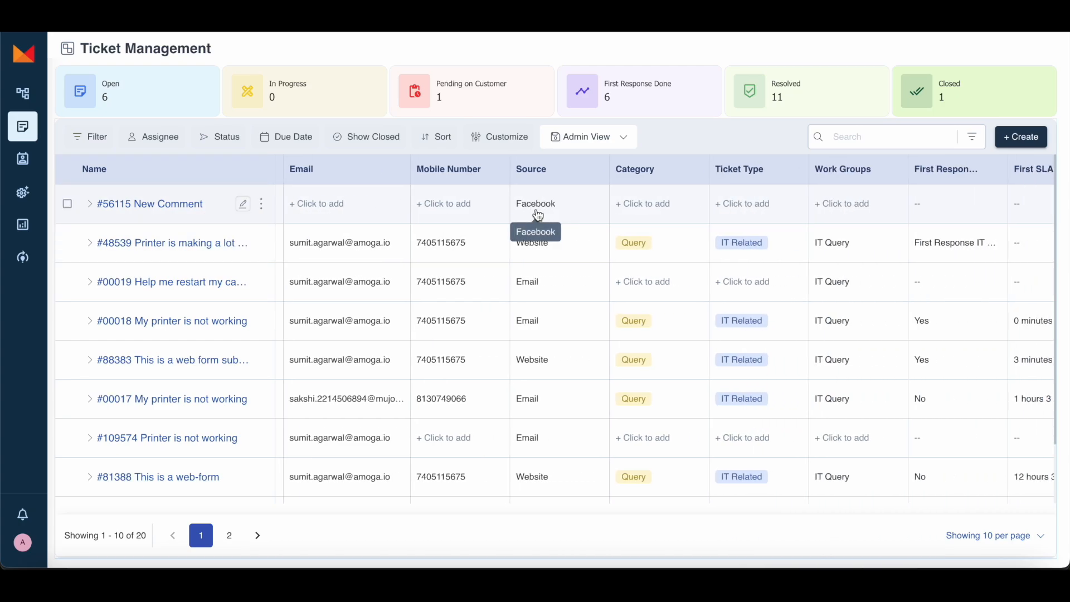
scroll(555, 213, "right", 6)
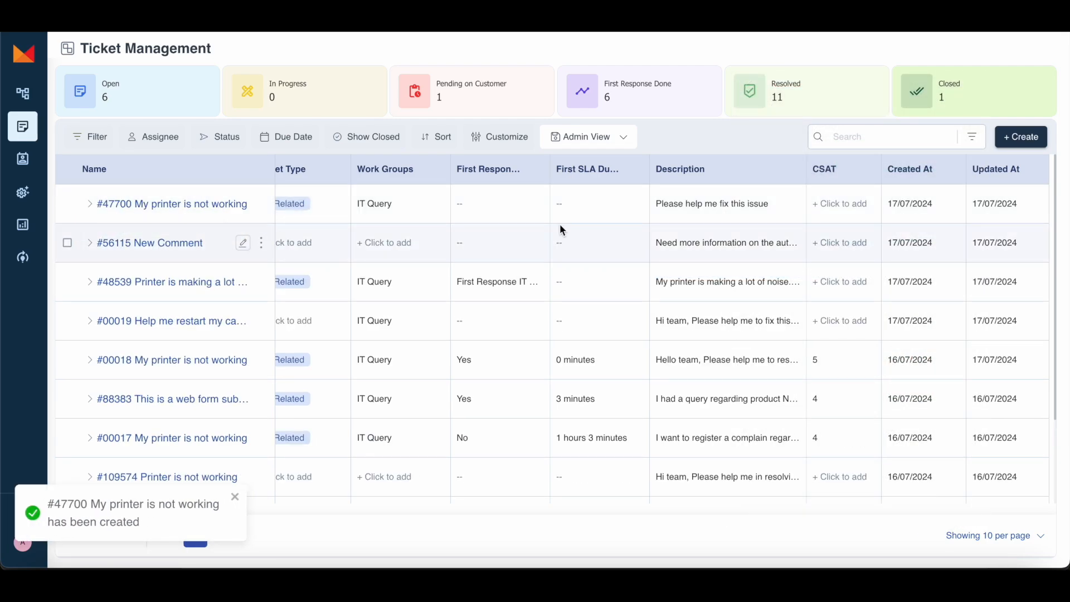
scroll(697, 212, "left", 2)
scroll(697, 212, "left", 3)
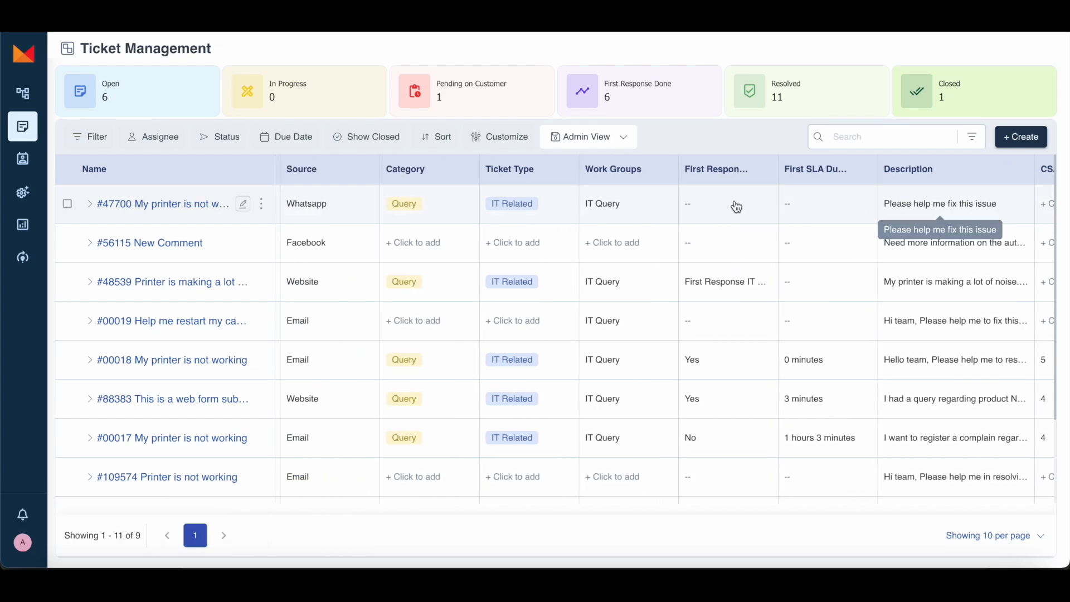
scroll(507, 197, "left", 3)
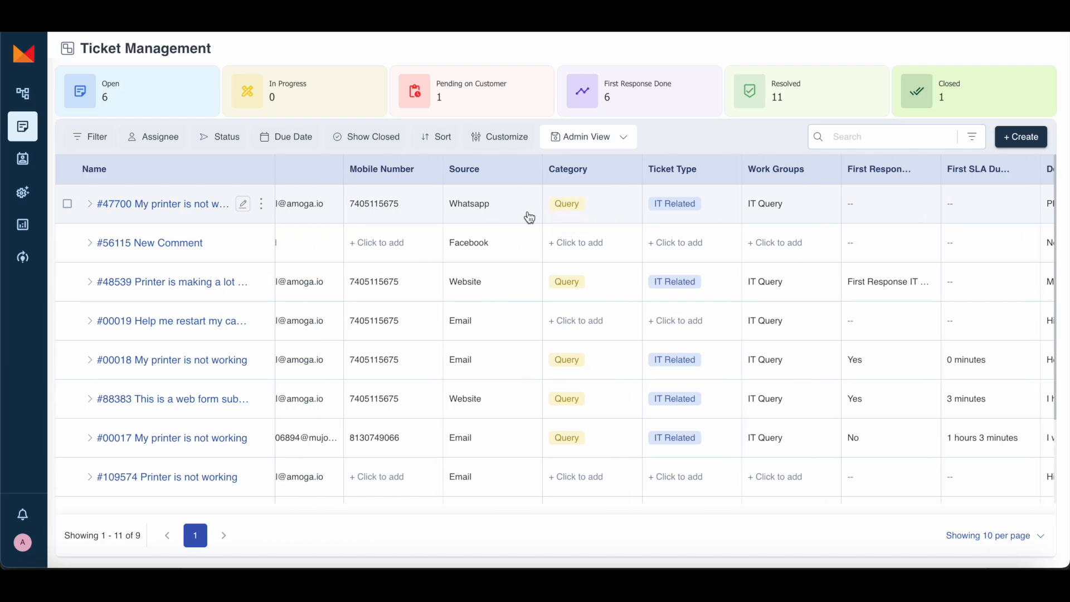
scroll(529, 216, "left", 3)
scroll(542, 215, "left", 2)
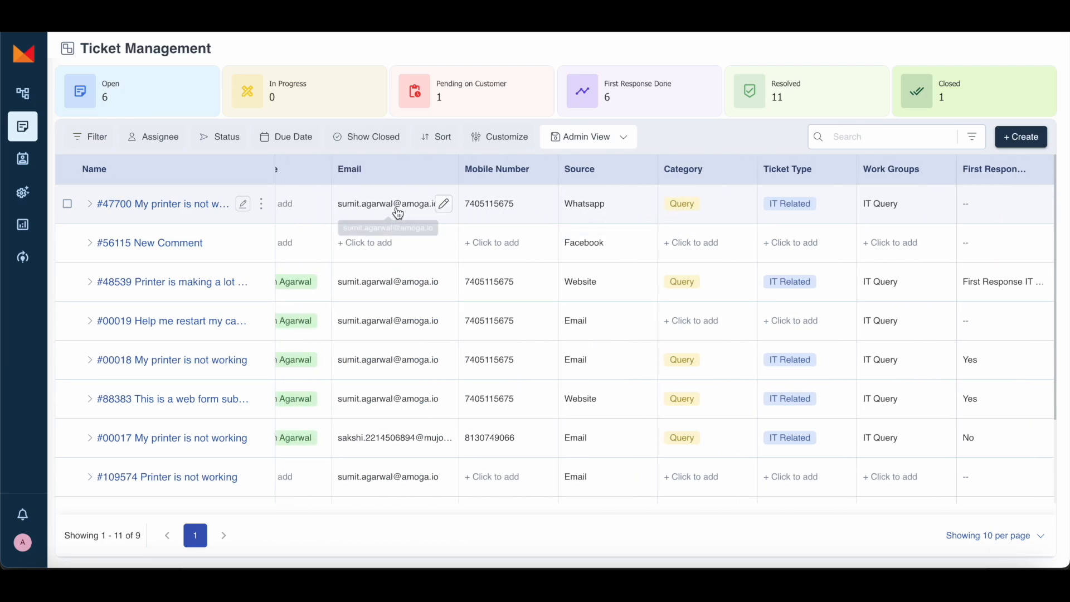
scroll(397, 212, "left", 5)
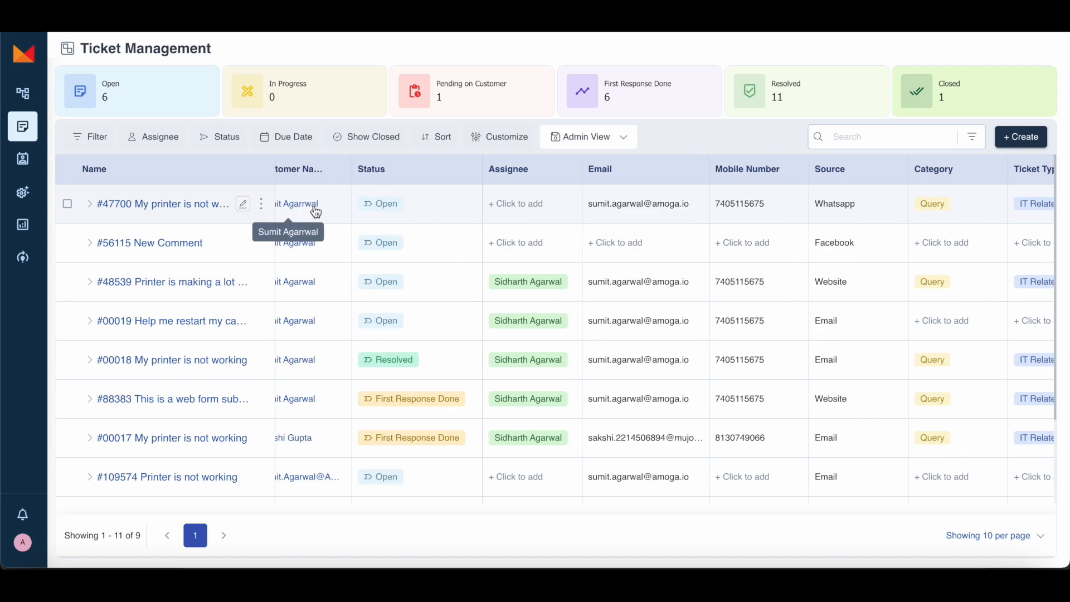
scroll(315, 213, "left", 1)
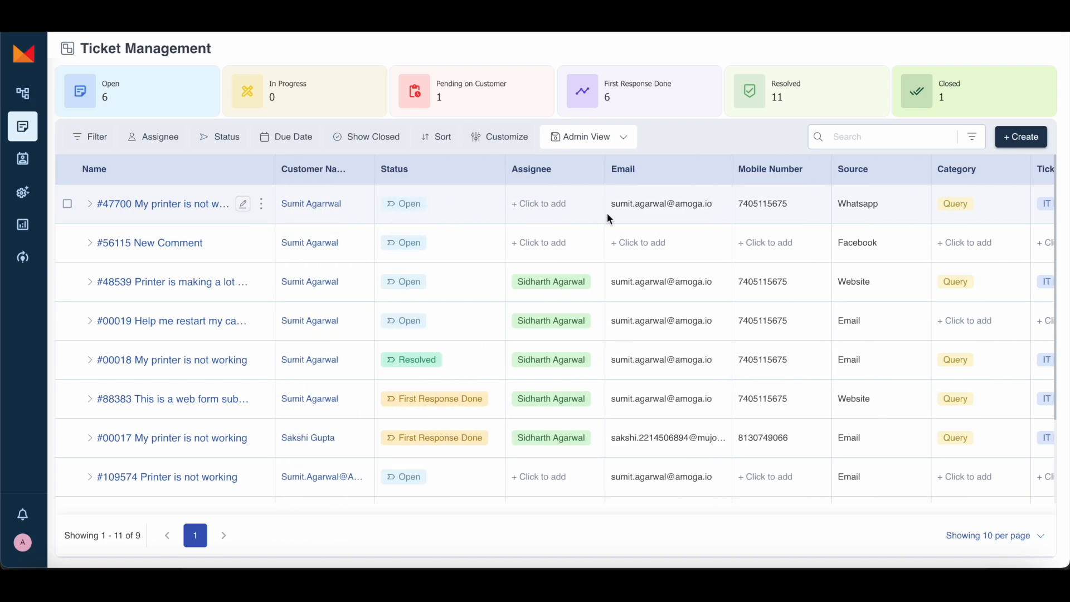